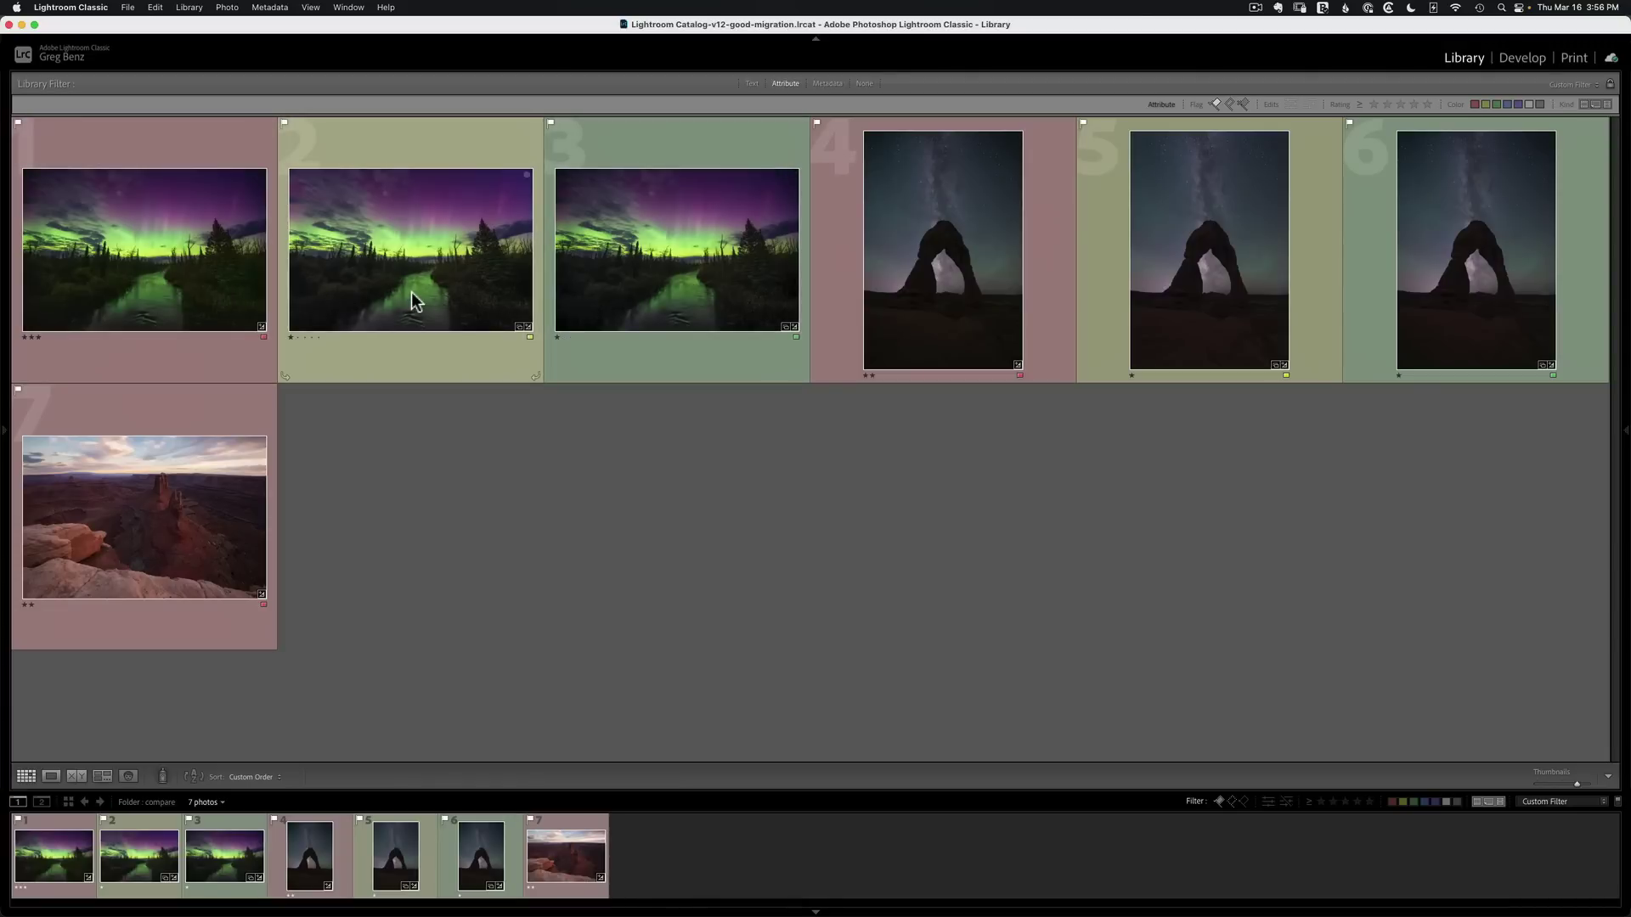
- Compare the original aurora raw with its PureRAW 2 version side by side
{"action": "mouse_move", "coordinate": [411, 293]}
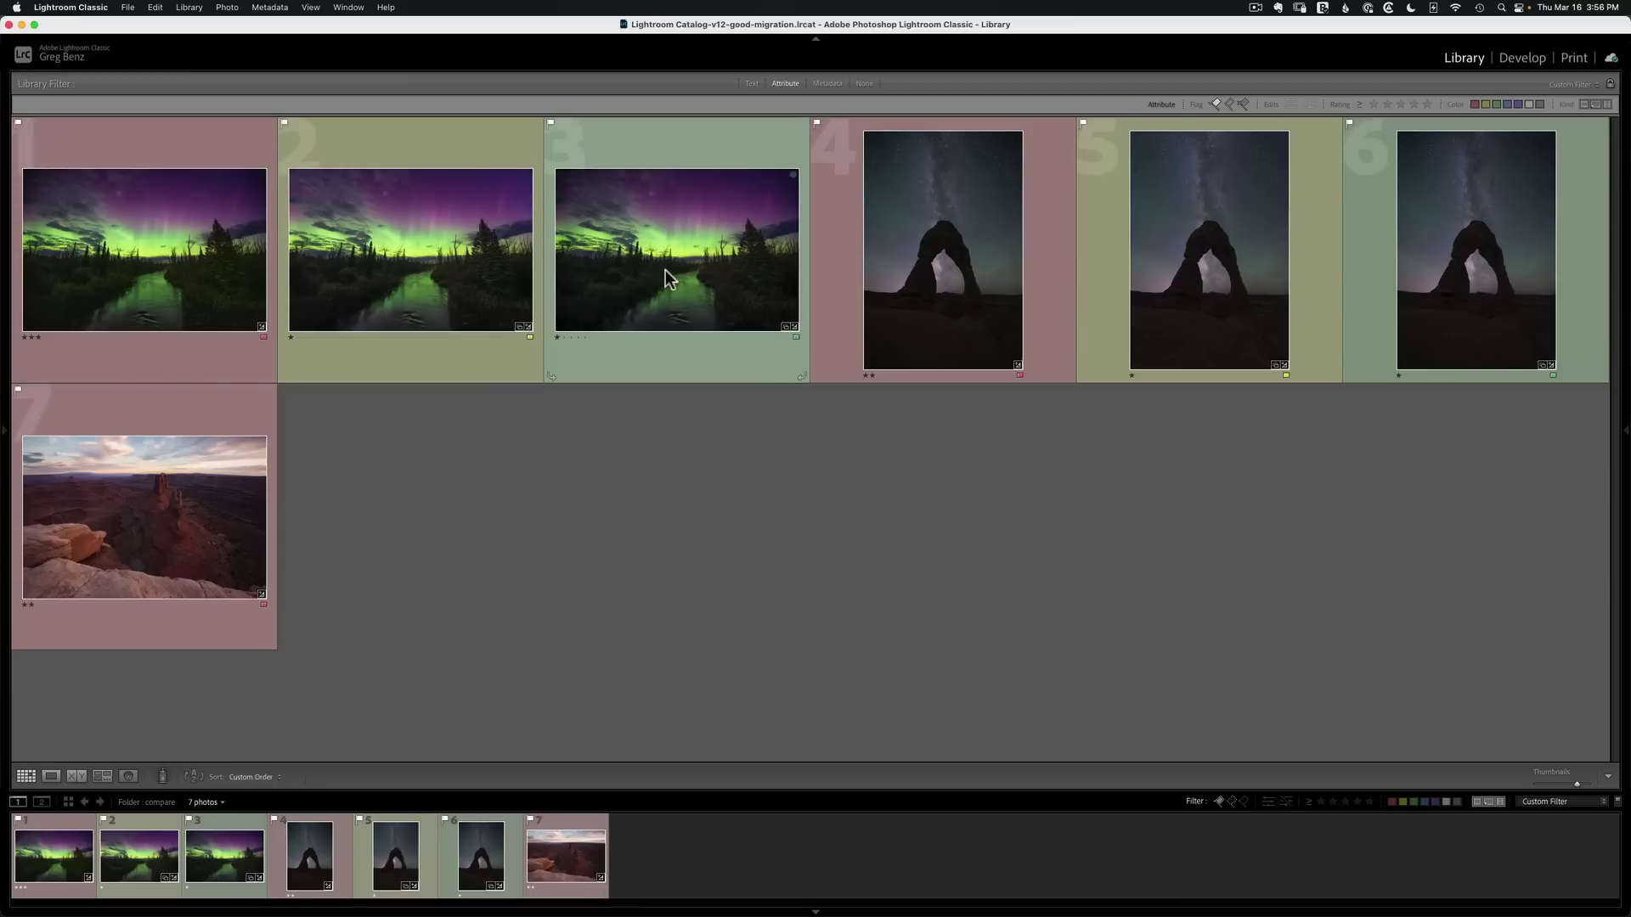
{"action": "mouse_move", "coordinate": [665, 270]}
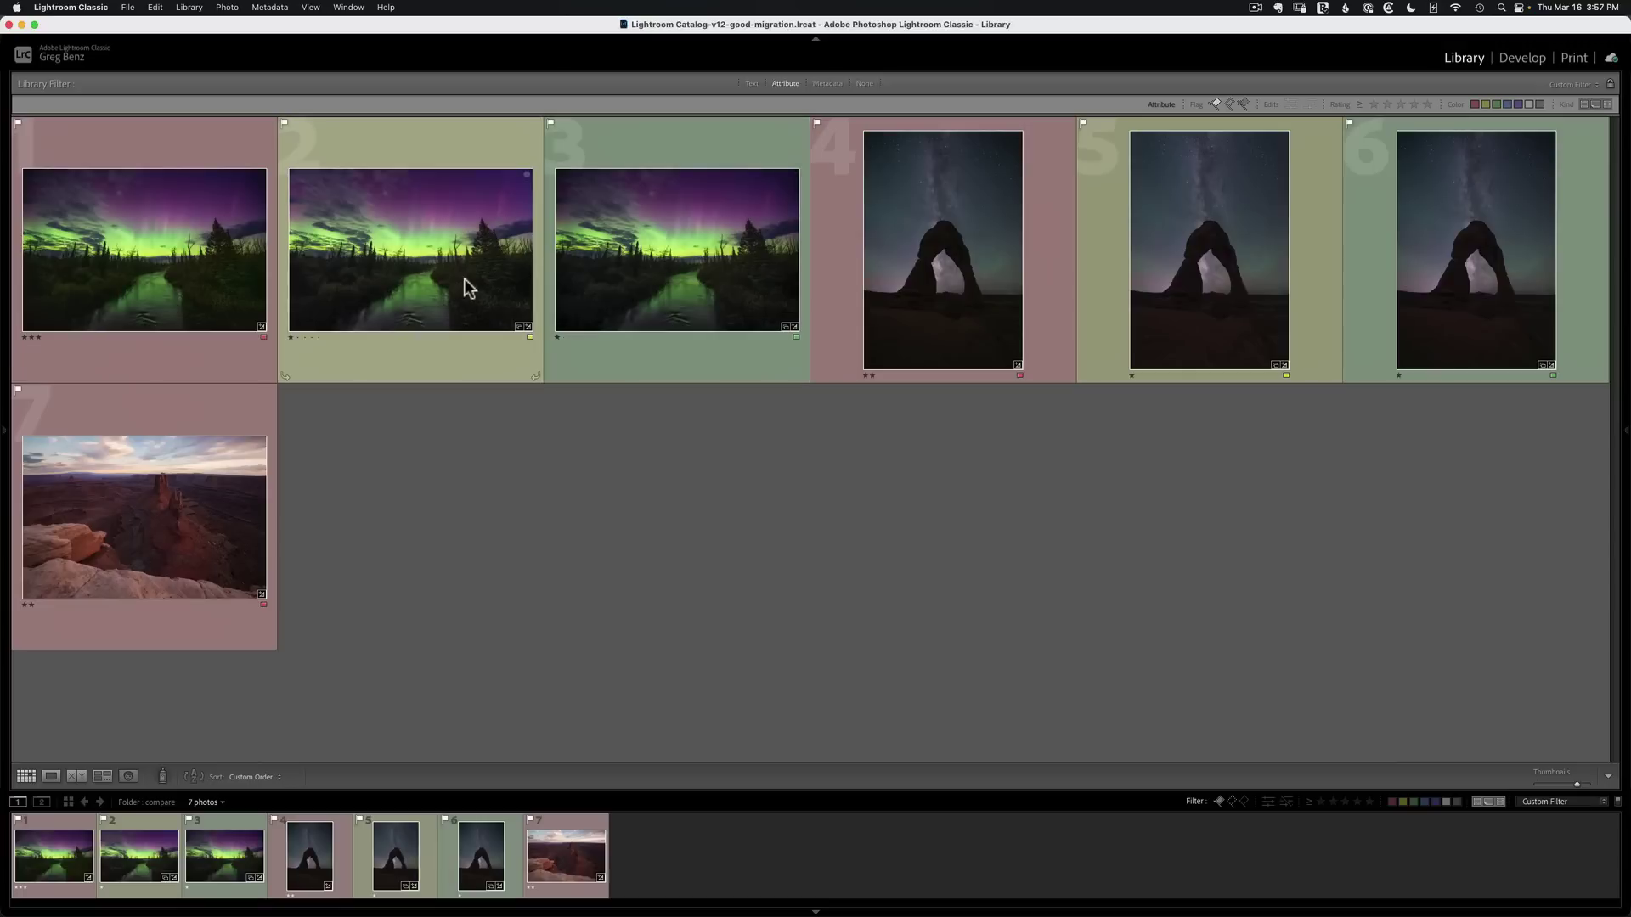
{"action": "mouse_move", "coordinate": [465, 281]}
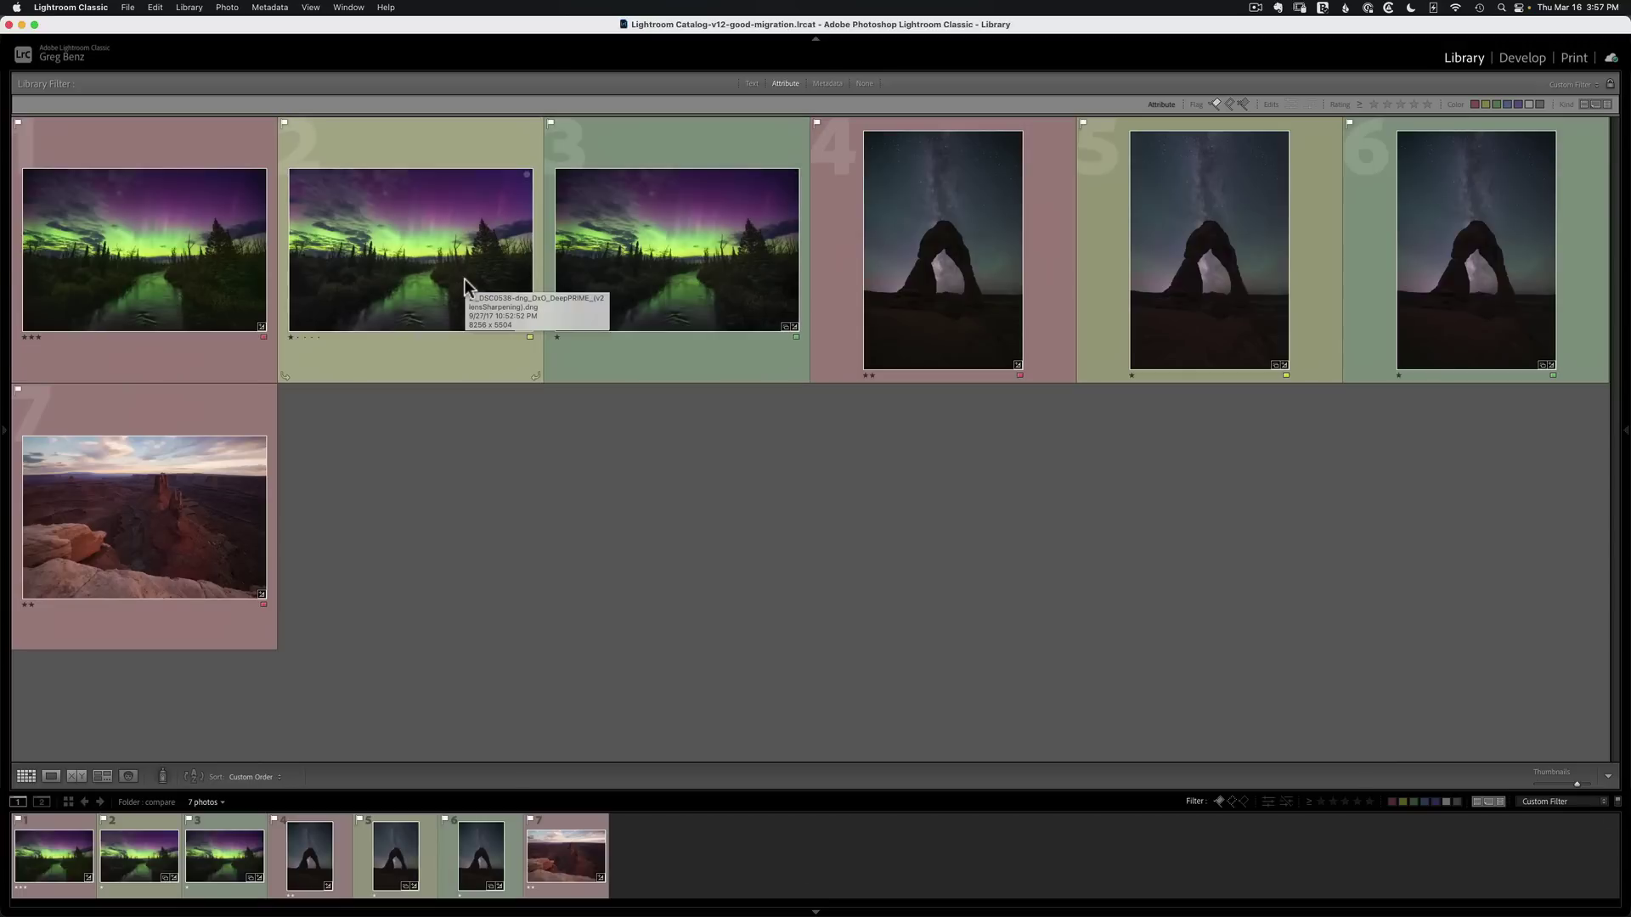
{"action": "left_click", "coordinate": [192, 281]}
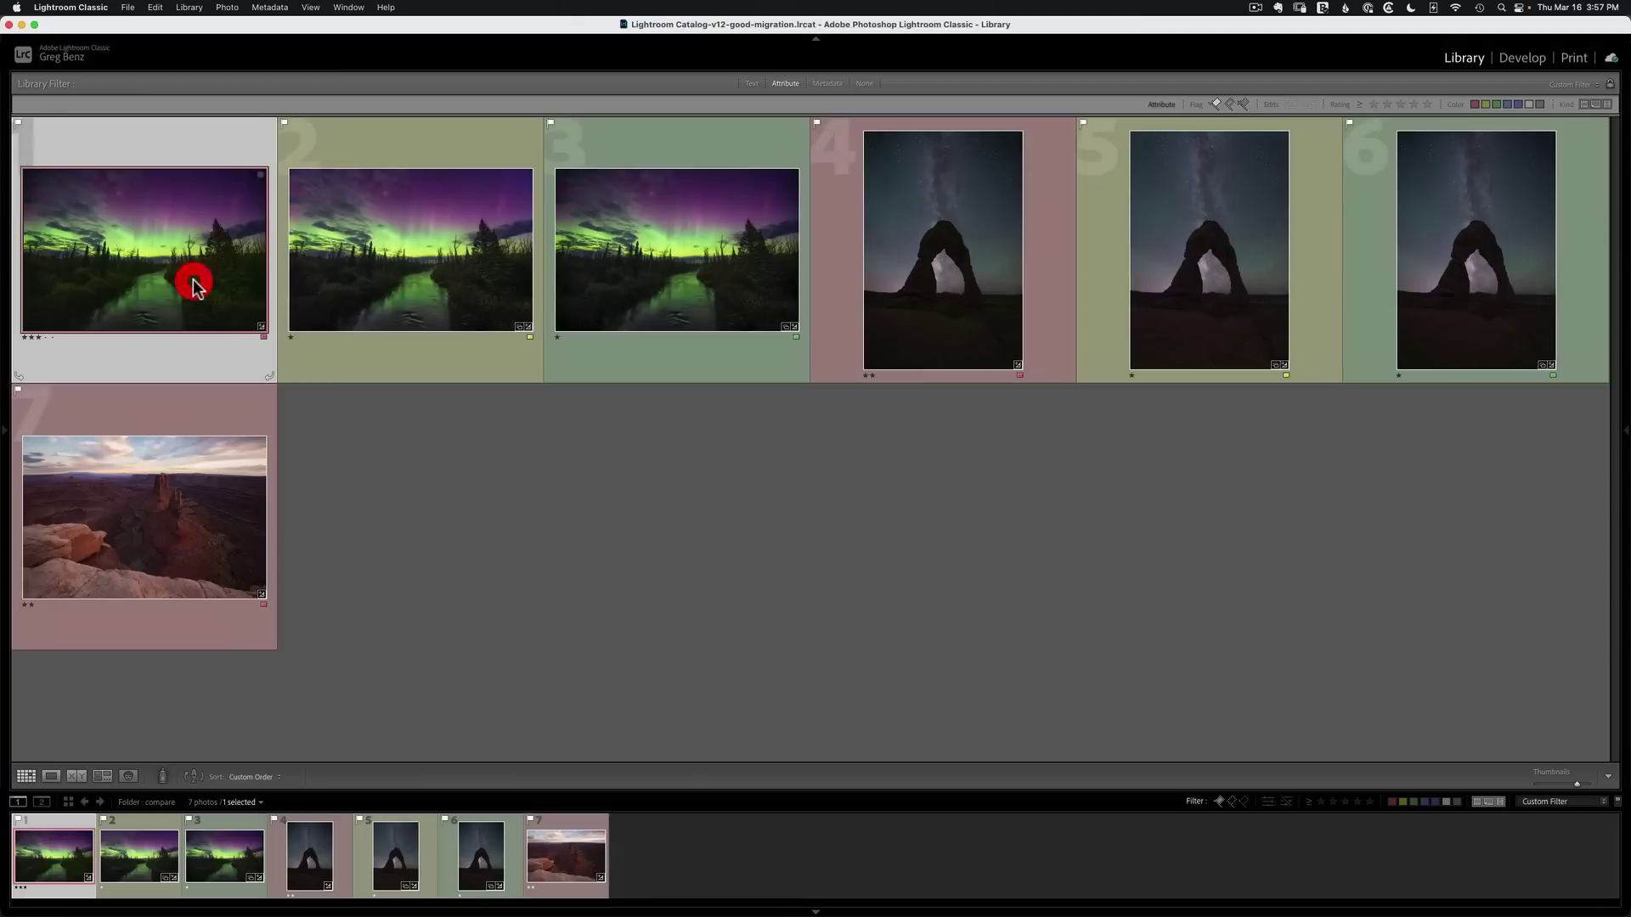
{"action": "left_click", "coordinate": [384, 282], "text": "super"}
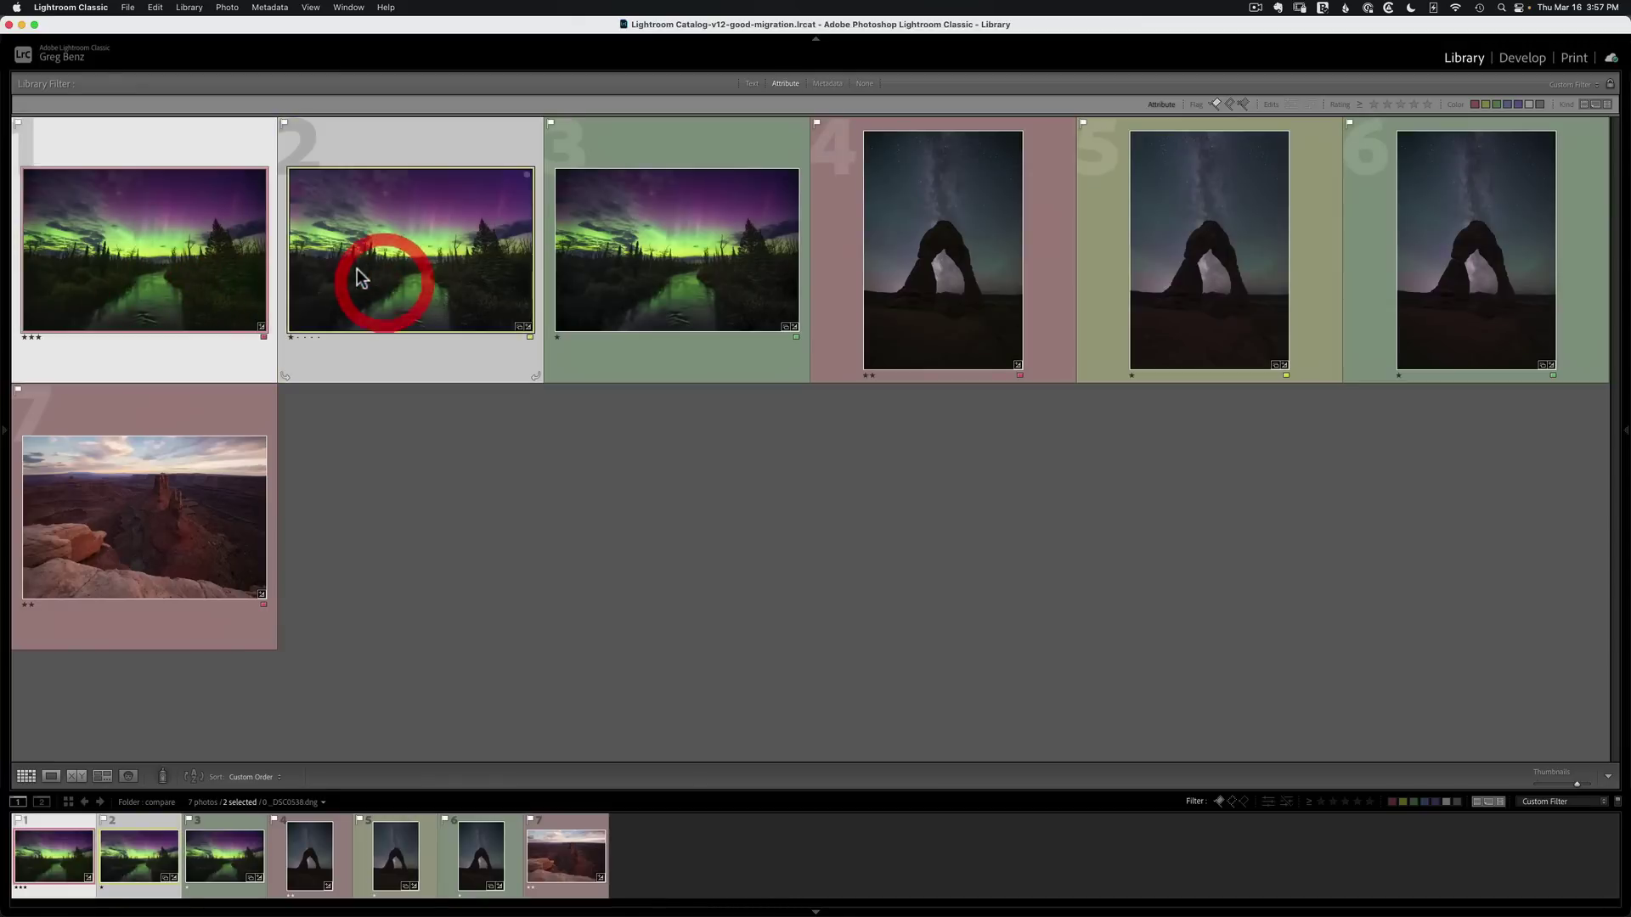
{"action": "key", "text": "c"}
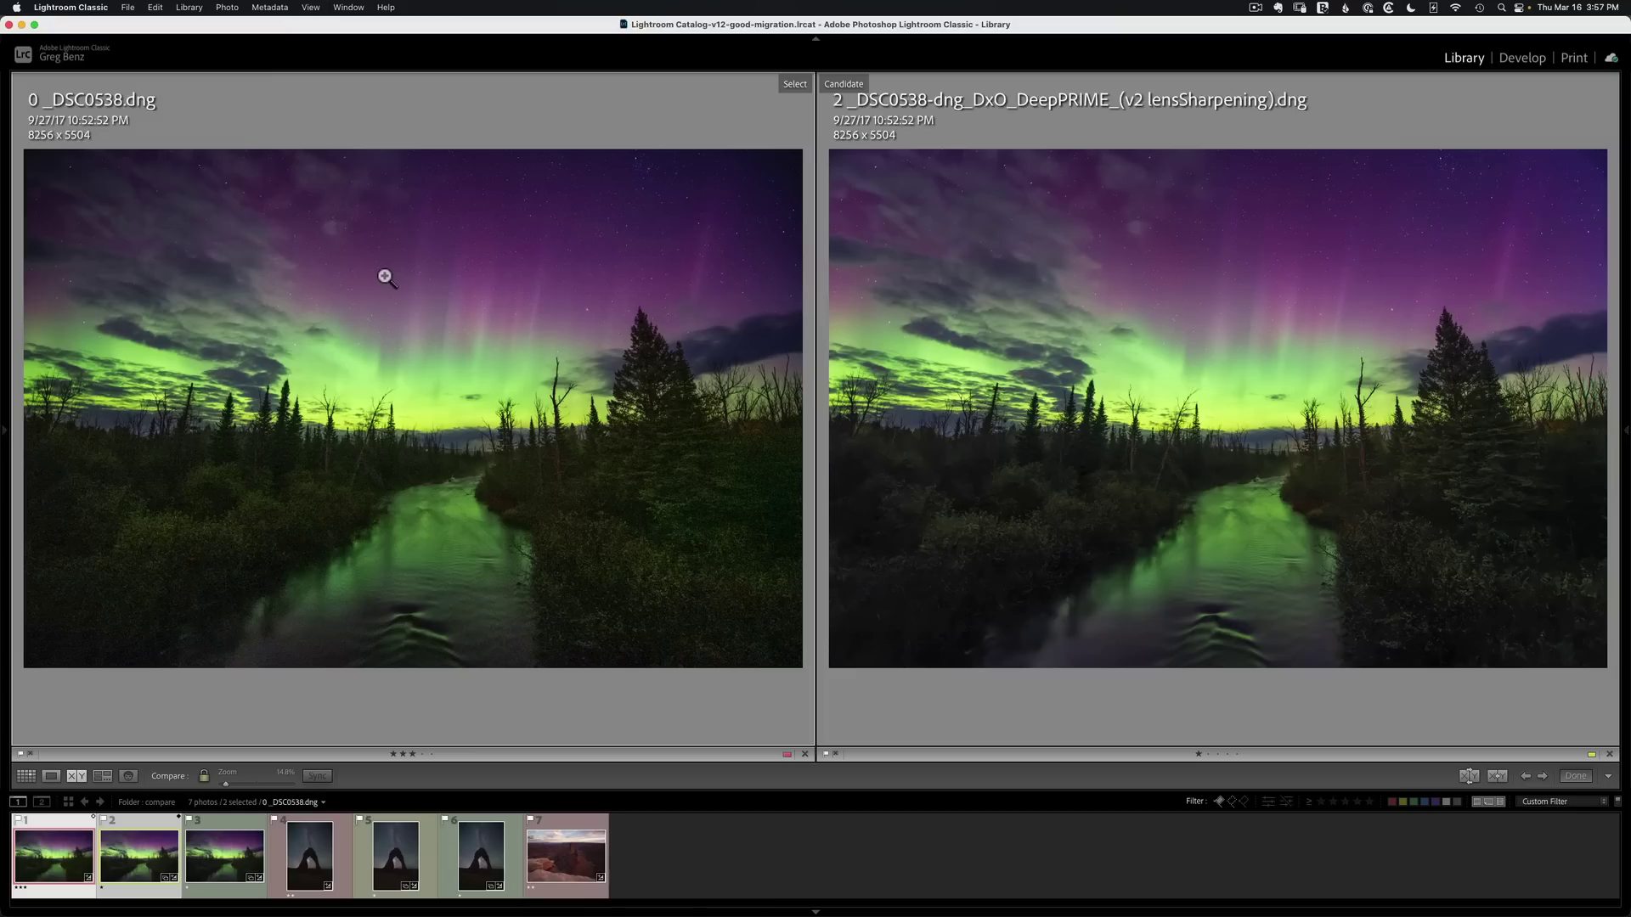
- Zoom both aurora photos in and out on the trees, foliage and dark undergrowth
{"action": "left_click", "coordinate": [600, 456]}
{"action": "left_click", "coordinate": [394, 313]}
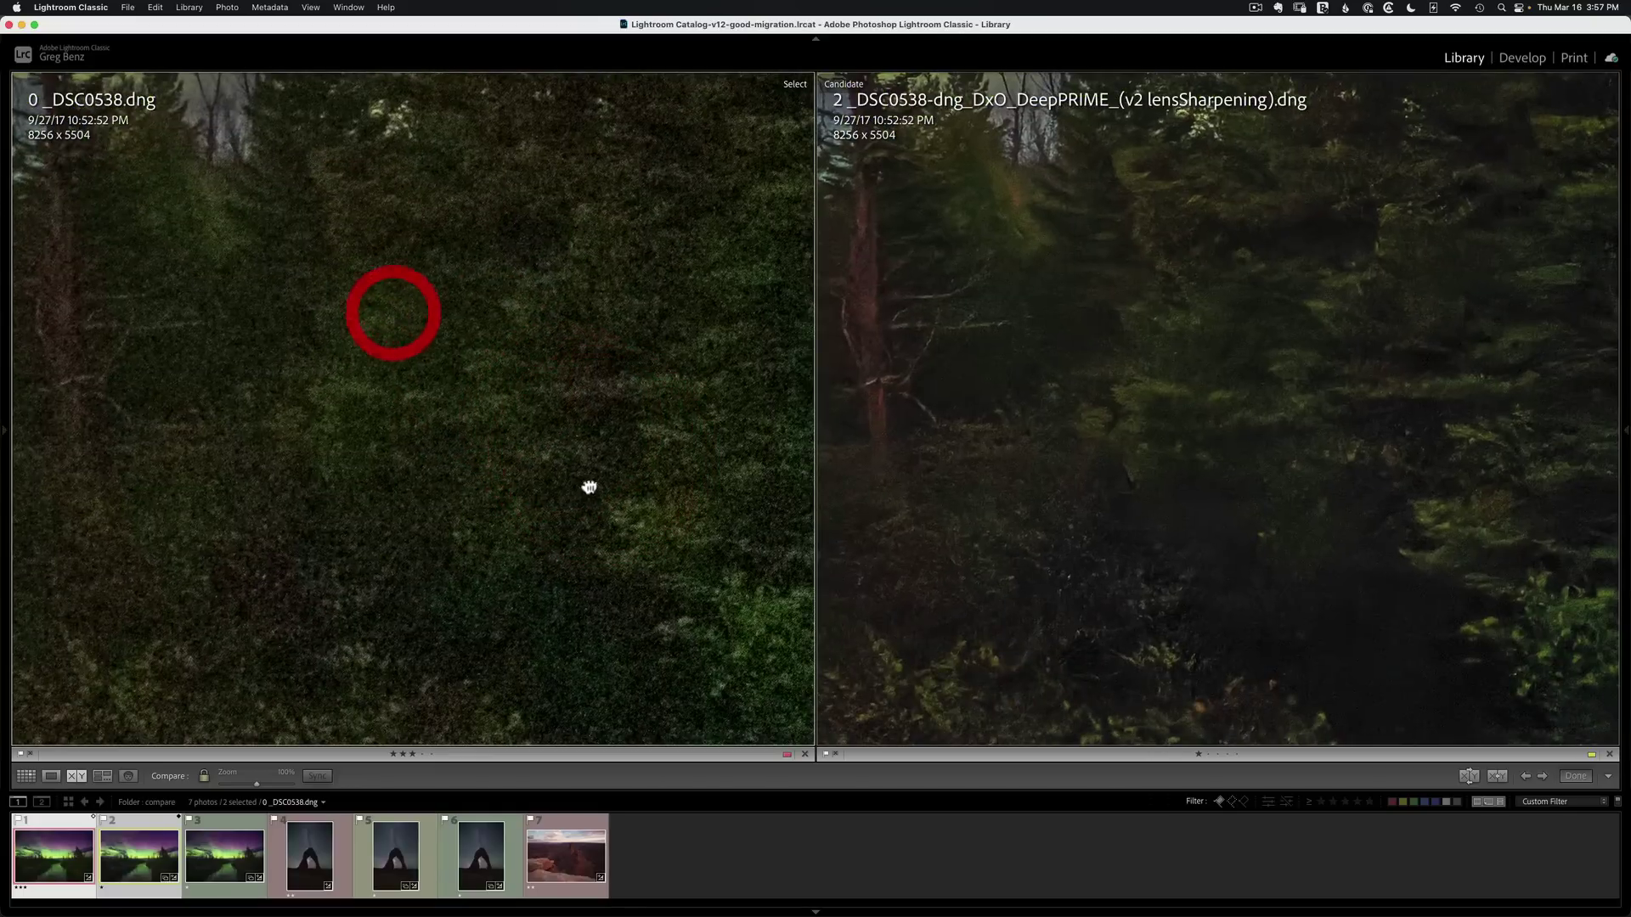
{"action": "left_click", "coordinate": [535, 379]}
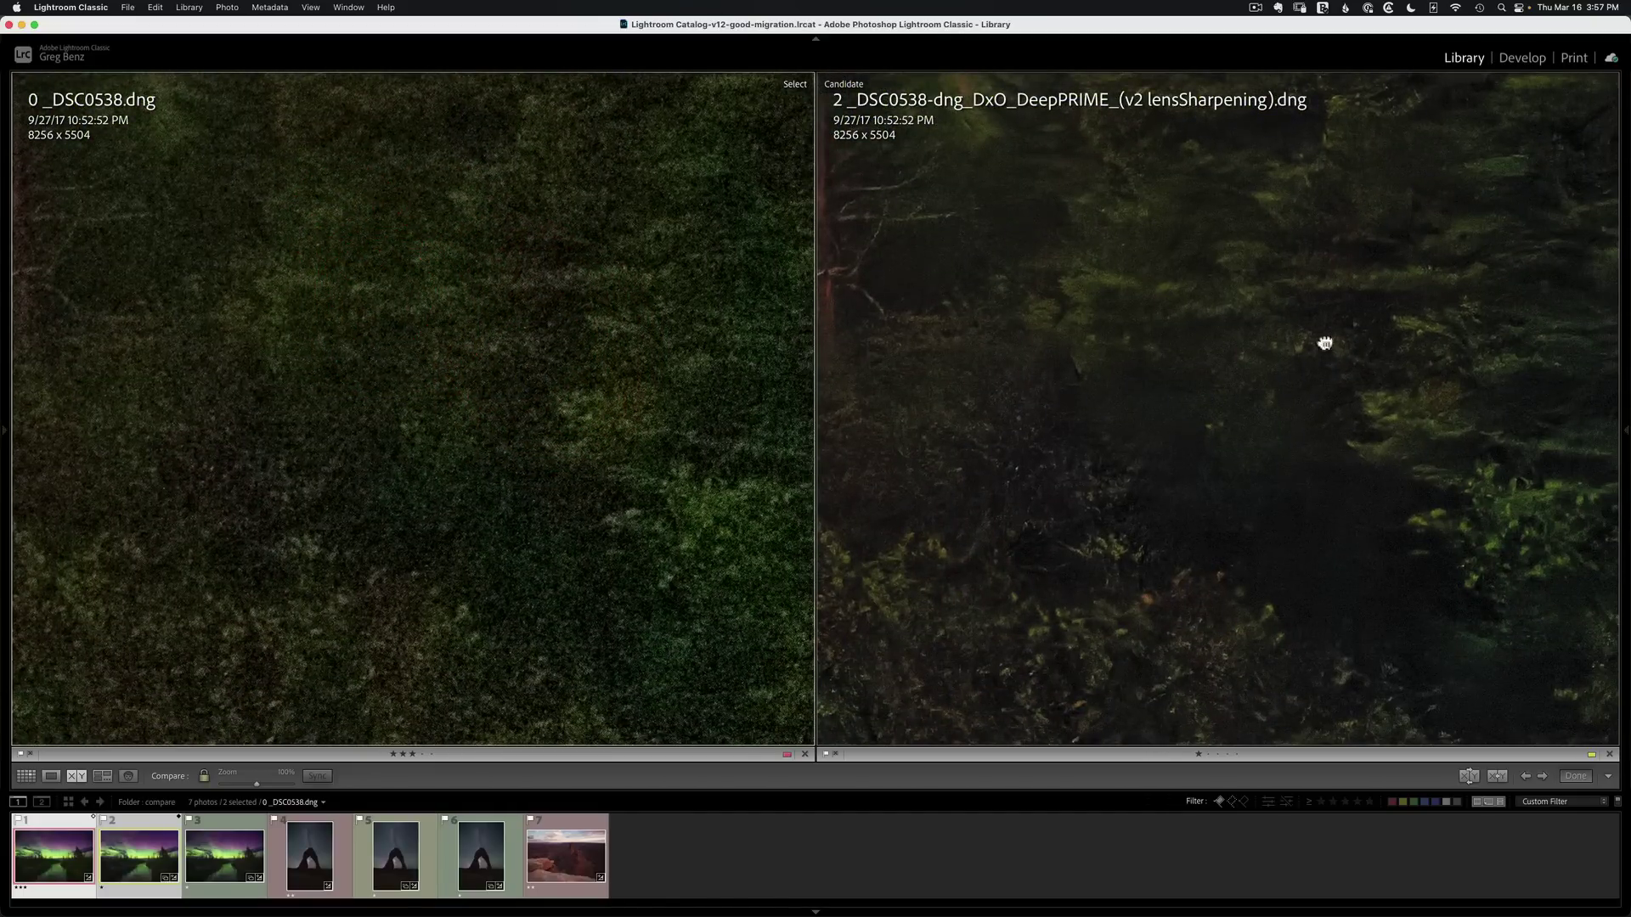
{"action": "left_click", "coordinate": [907, 491]}
{"action": "left_click", "coordinate": [1176, 578]}
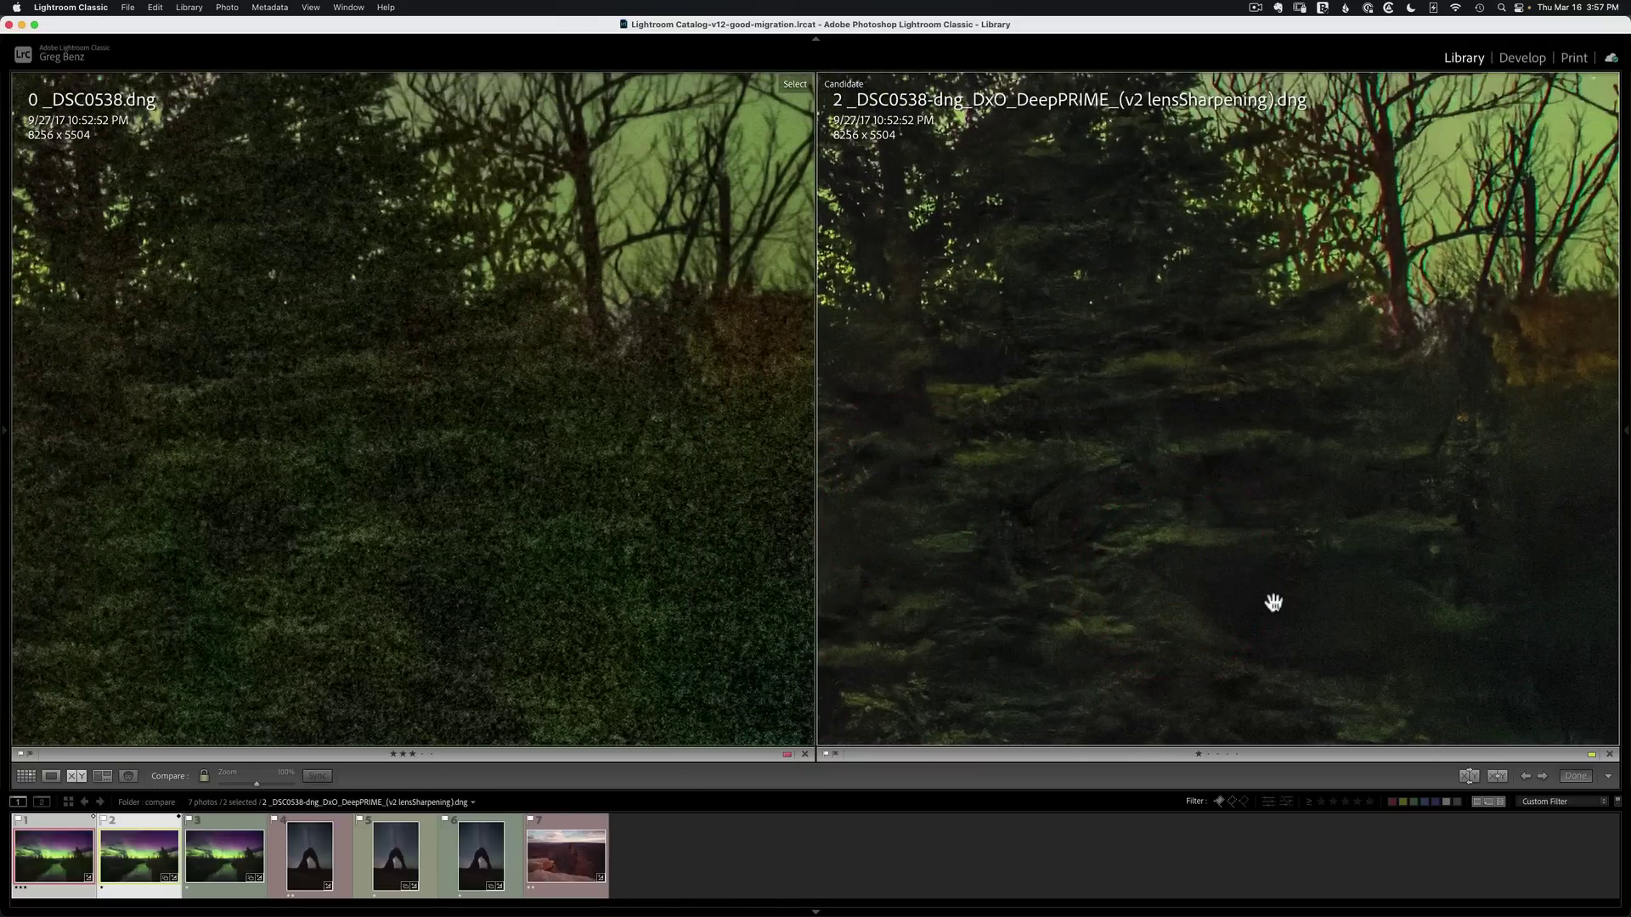
{"action": "left_click", "coordinate": [1134, 308]}
- Pan both close-ups across the forest and green-lit river, then fit the whole photo
{"action": "left_click_drag", "start_coordinate": [1279, 194], "coordinate": [1118, 499]}
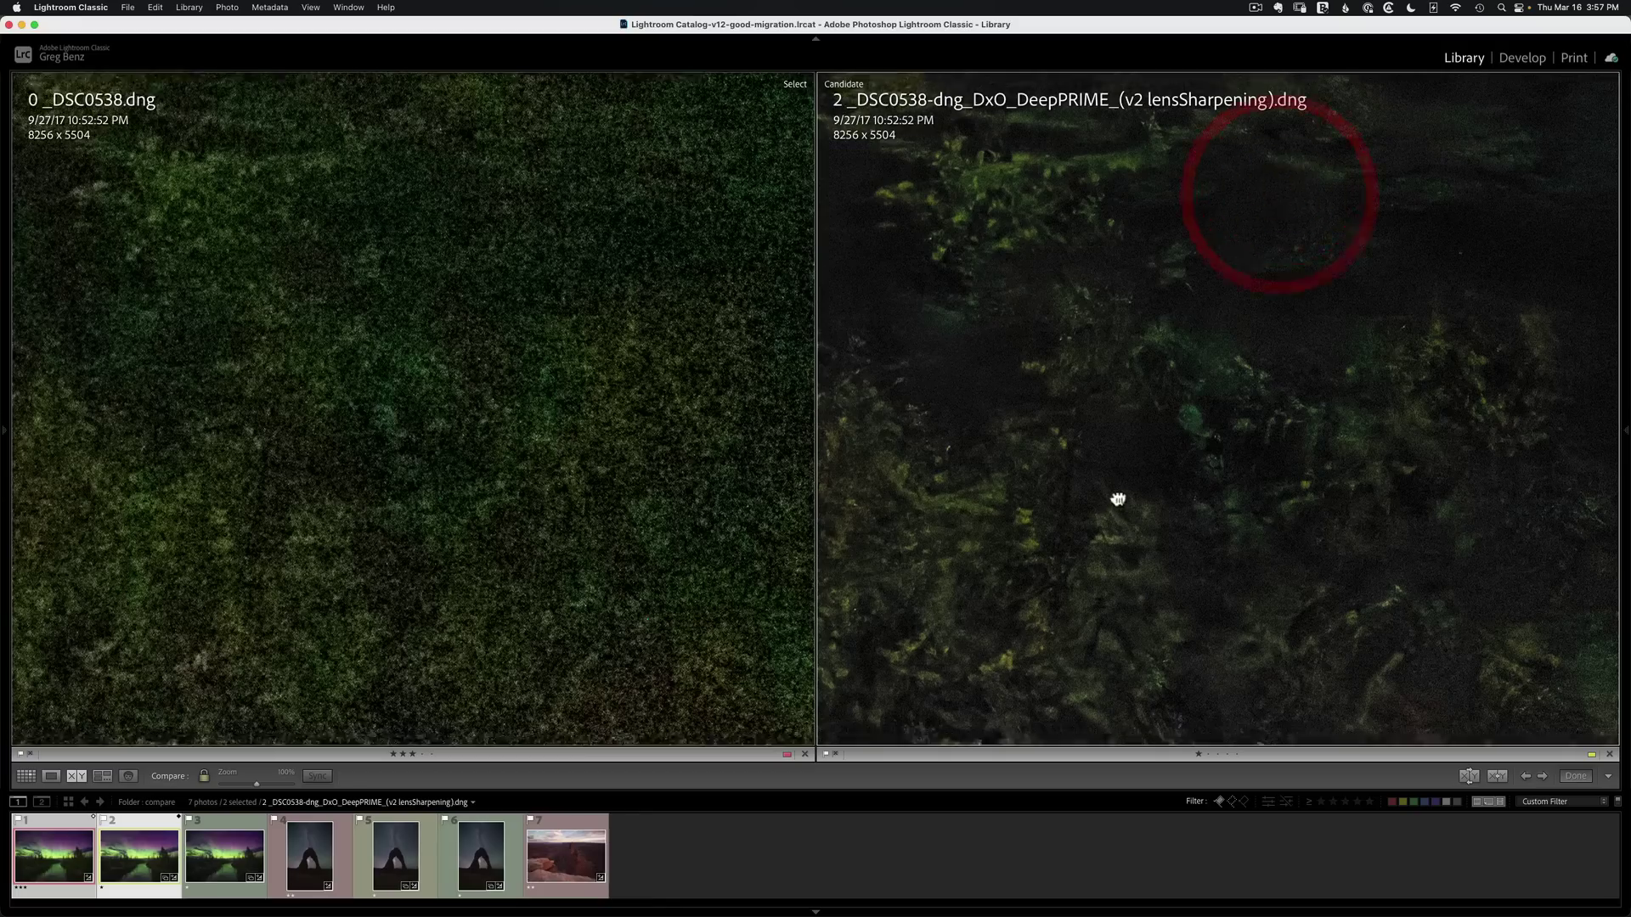
{"action": "left_click_drag", "start_coordinate": [1343, 193], "coordinate": [1026, 222]}
{"action": "left_click", "coordinate": [1445, 426]}
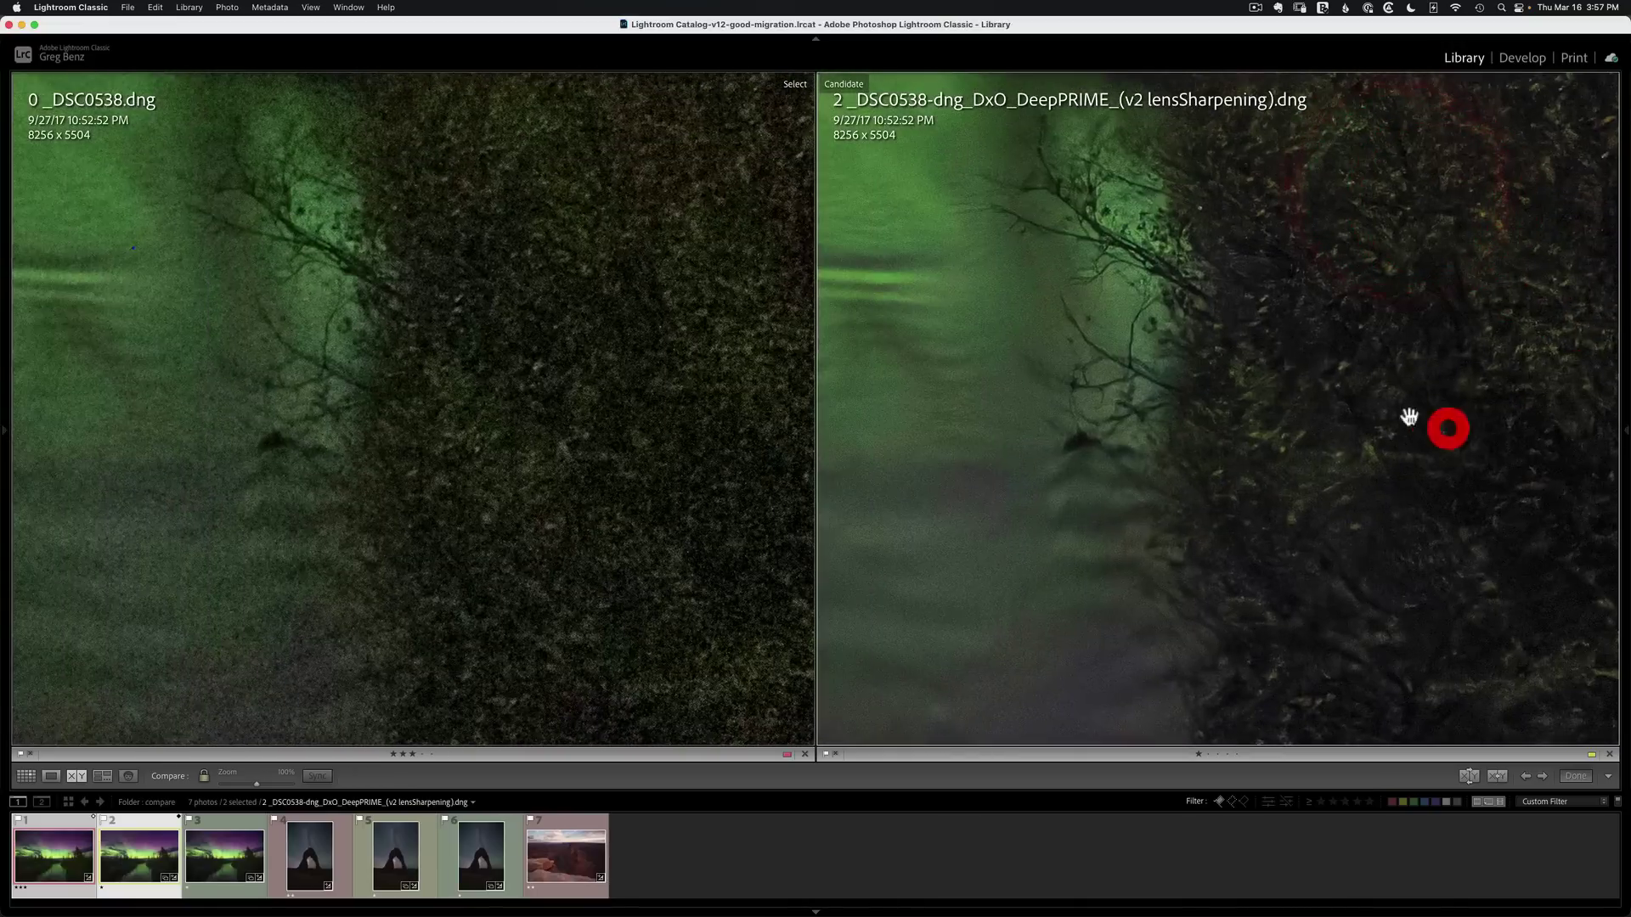
{"action": "left_click_drag", "start_coordinate": [1241, 586], "coordinate": [1276, 603]}
{"action": "left_click", "coordinate": [1276, 602]}
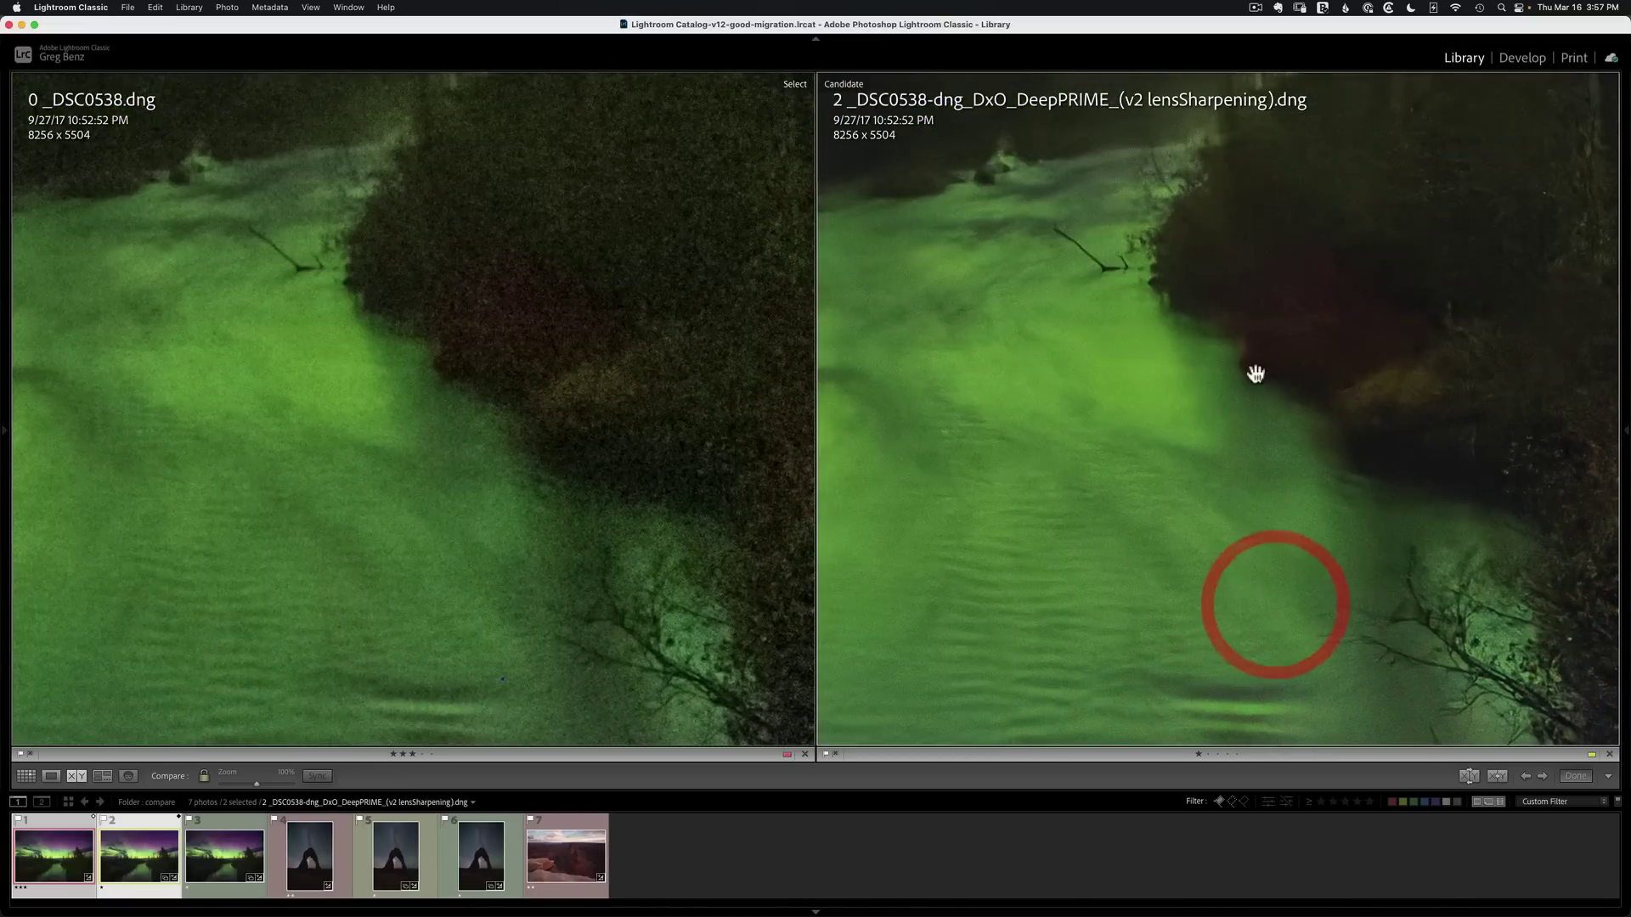
{"action": "left_click", "coordinate": [1059, 506]}
{"action": "left_click", "coordinate": [1161, 441]}
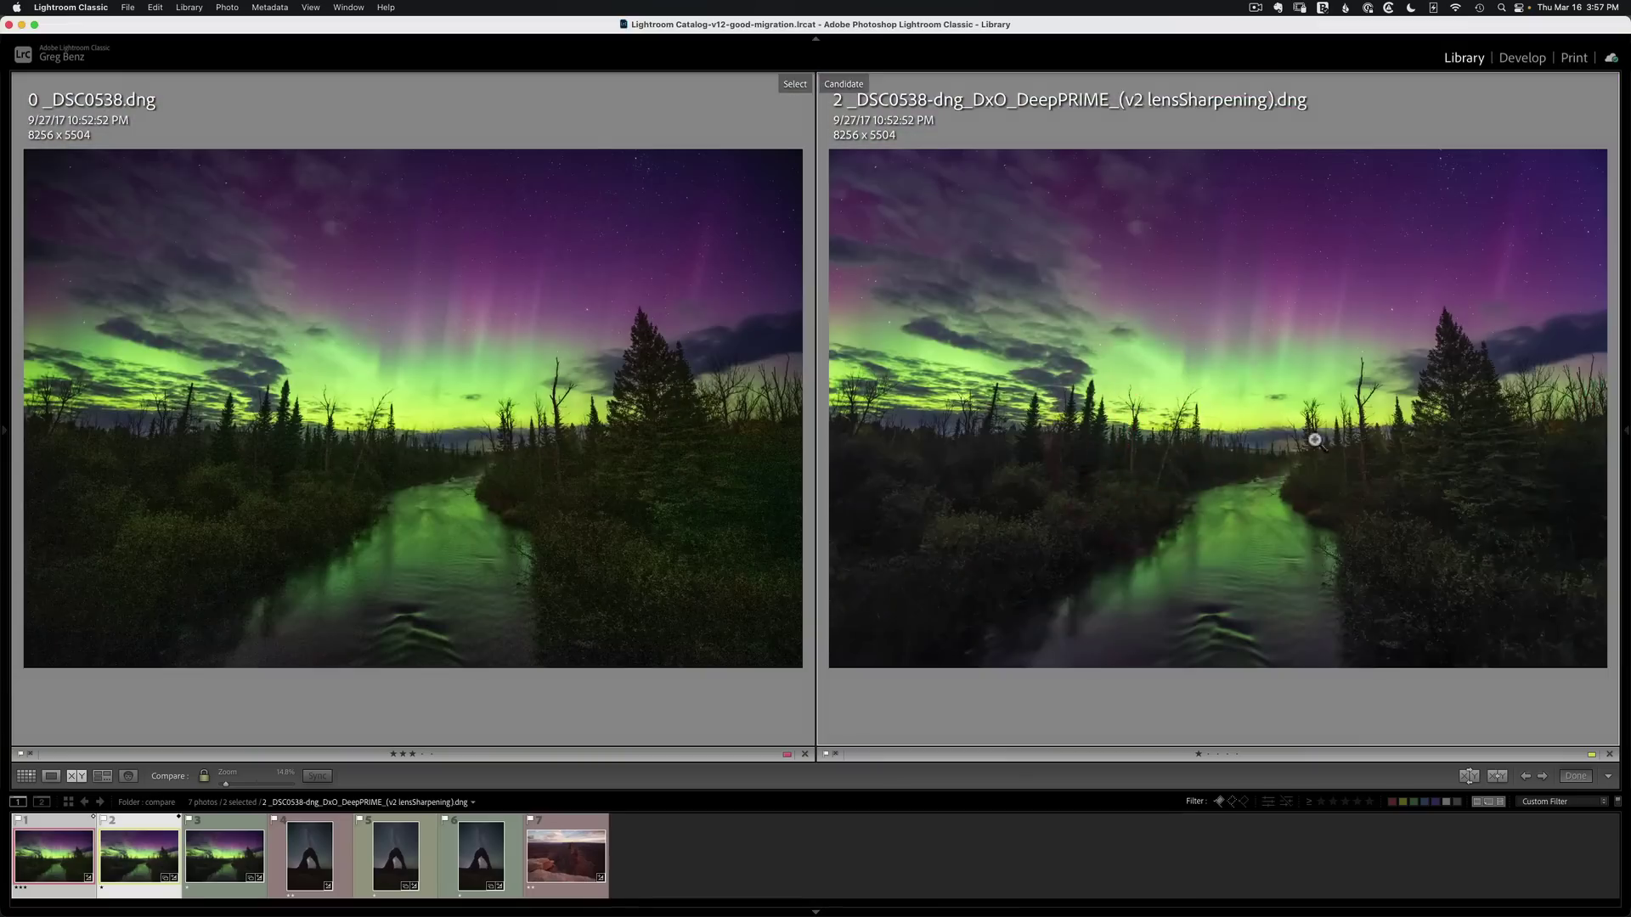
- Back in the grid, compare the PureRAW 2 and PureRAW 3 DeepPRIME XD aurora versions
{"action": "key", "text": "g"}
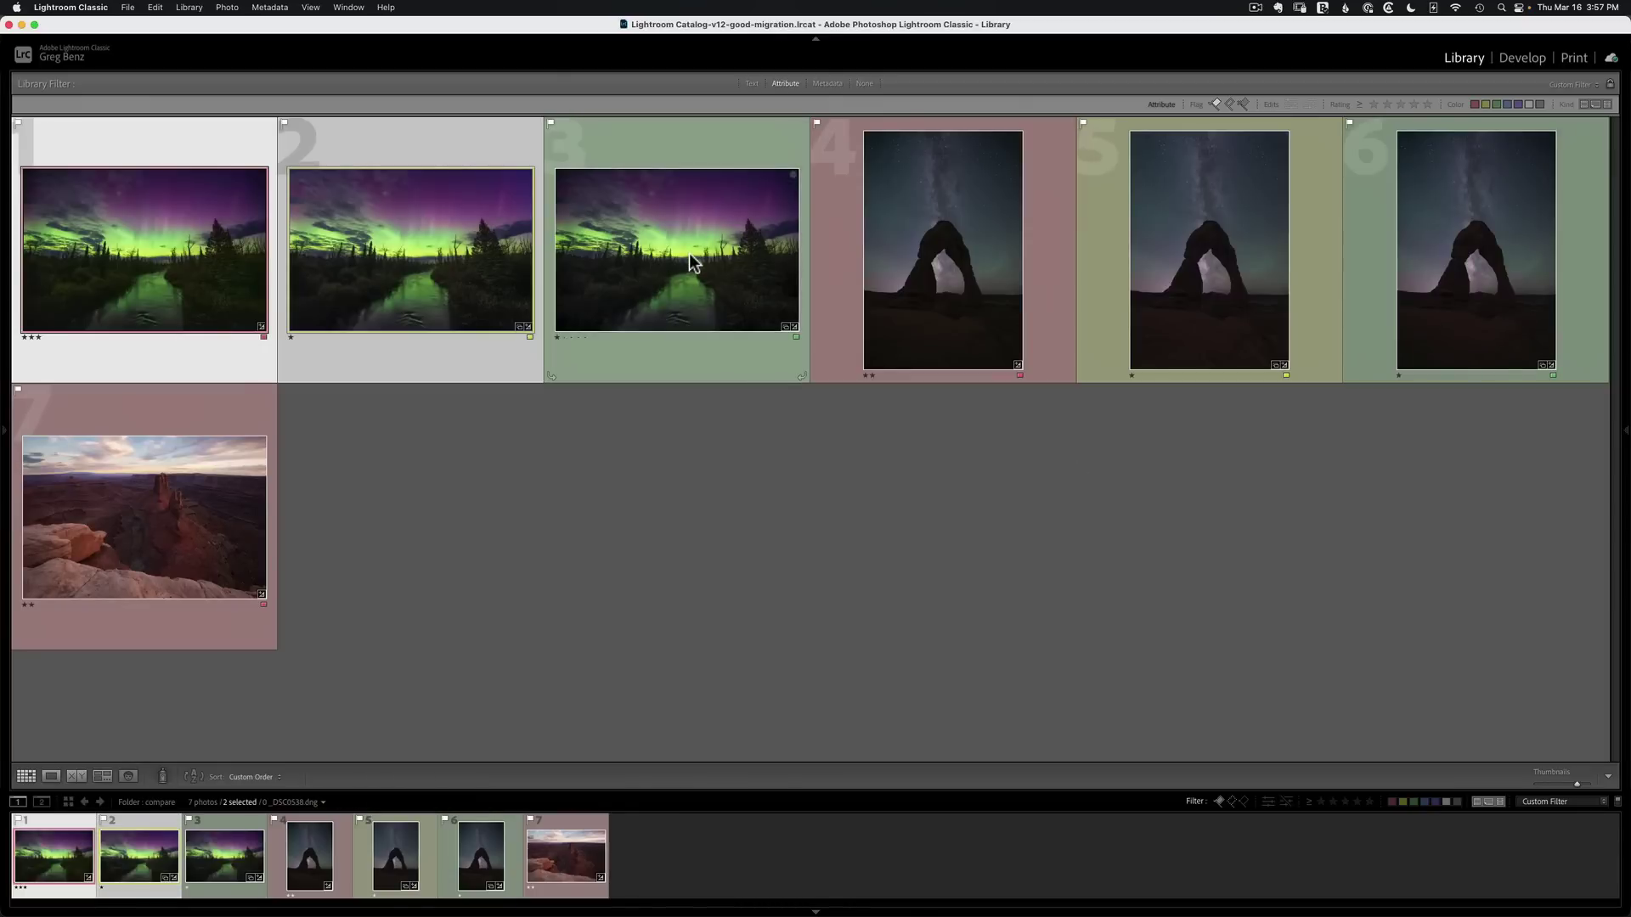
{"action": "left_click", "coordinate": [550, 499]}
{"action": "left_click", "coordinate": [441, 267]}
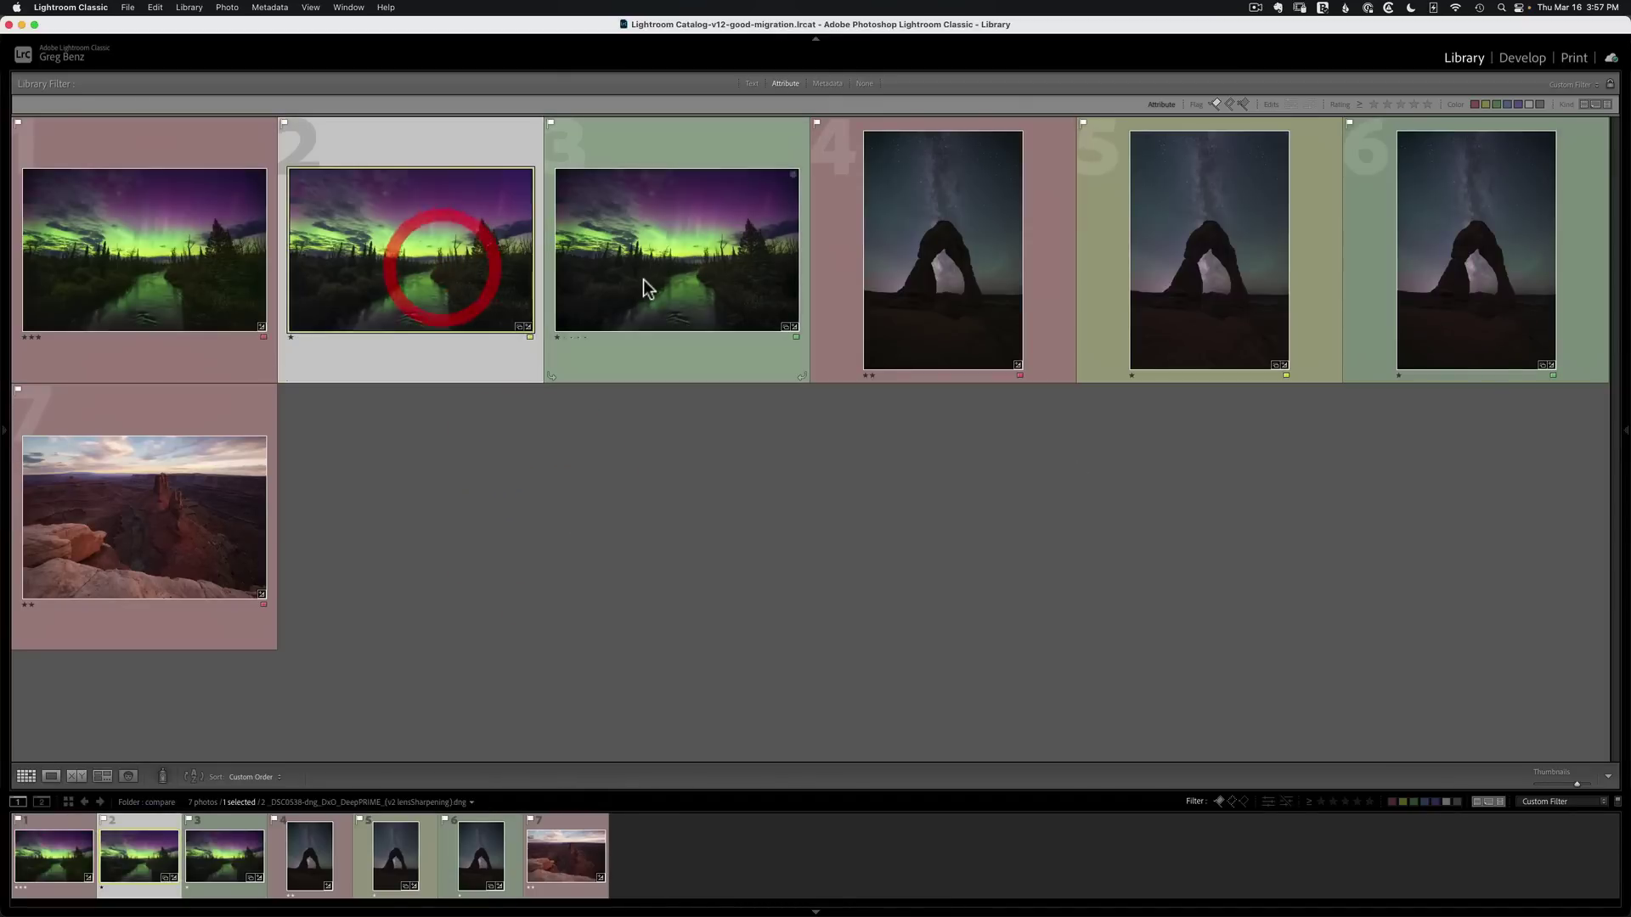
{"action": "left_click", "coordinate": [647, 277], "text": "shift"}
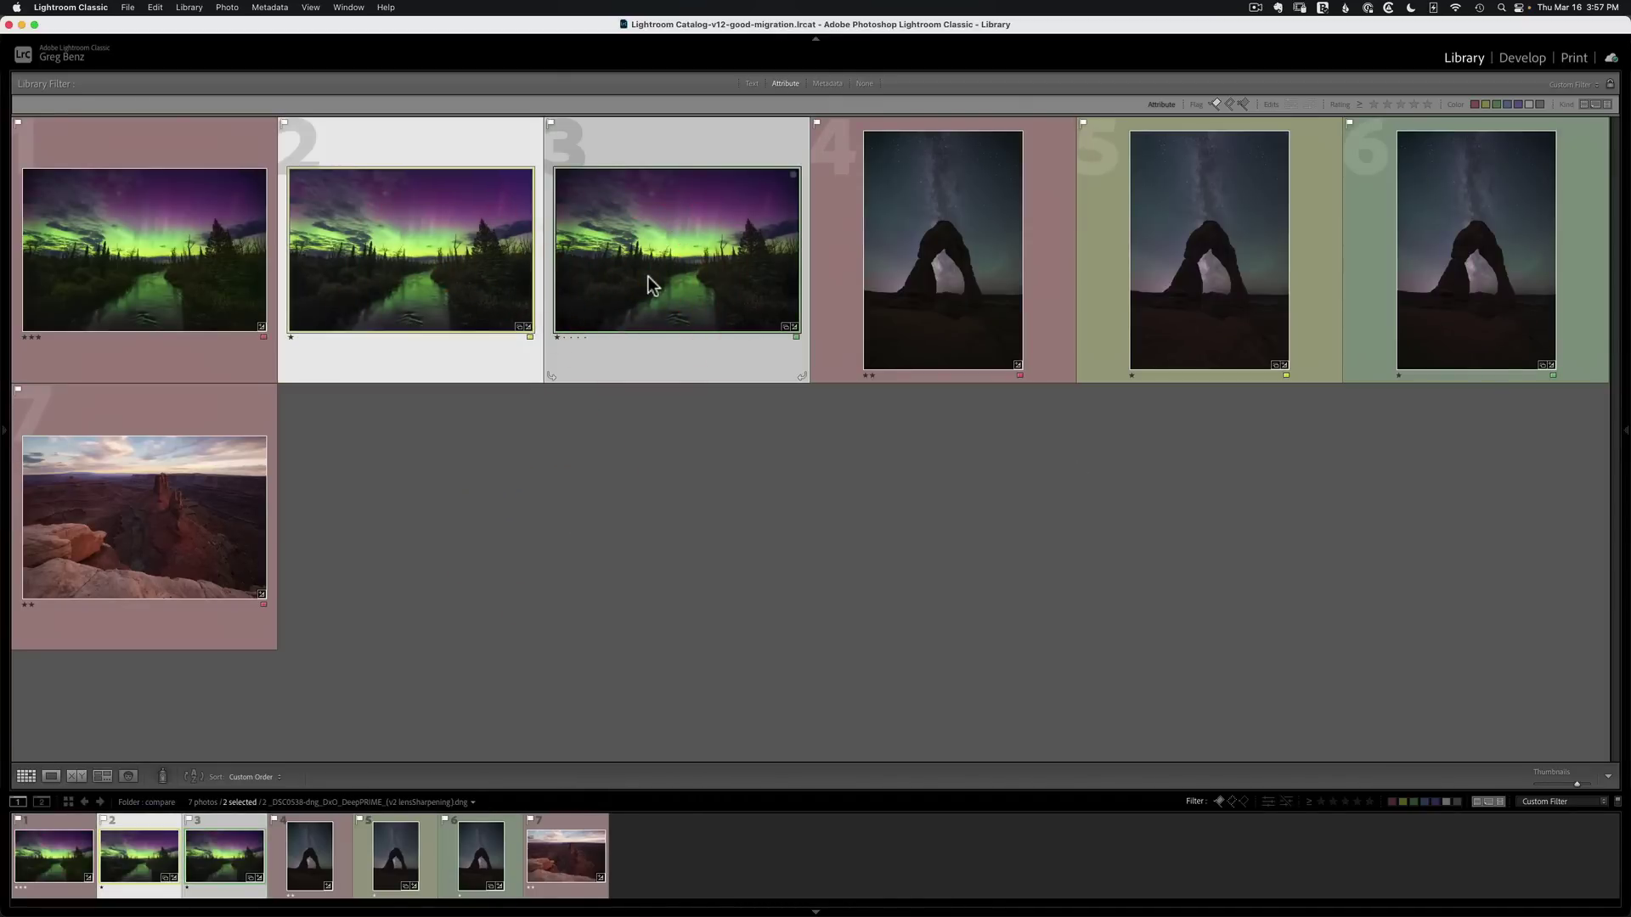
{"action": "key", "text": "c"}
- Zoom both versions to actual pixels on the treeline, then 300%, 800% and back to 200%
{"action": "left_click", "coordinate": [634, 448]}
{"action": "left_click", "coordinate": [634, 449]}
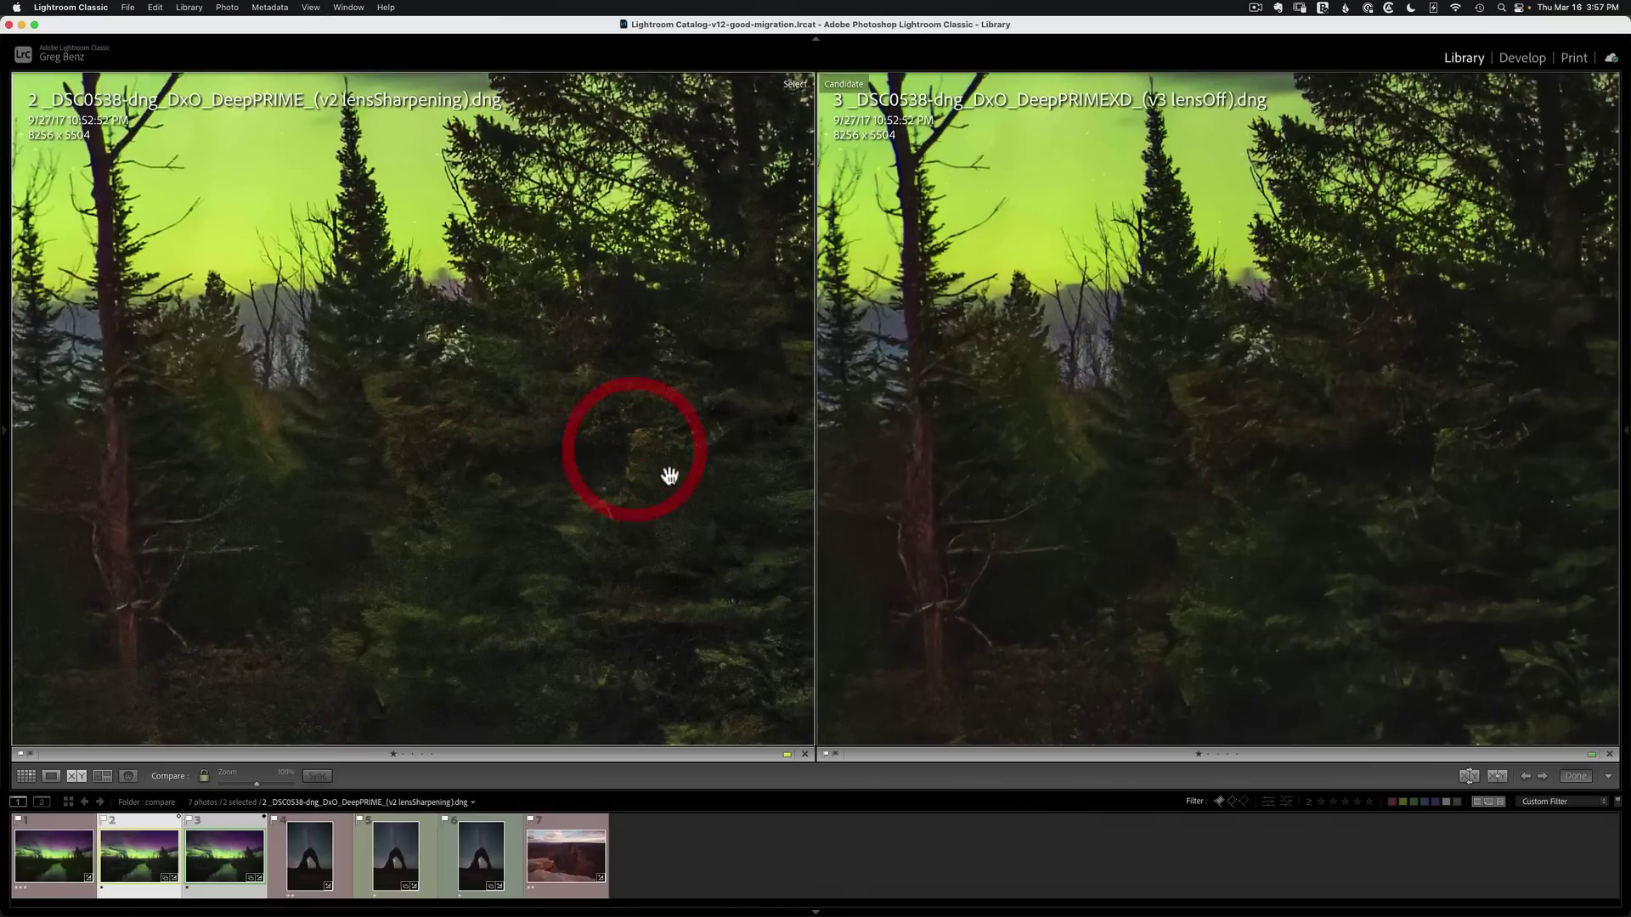
{"action": "left_click_drag", "start_coordinate": [670, 470], "coordinate": [498, 356]}
{"action": "left_click_drag", "start_coordinate": [556, 470], "coordinate": [470, 309]}
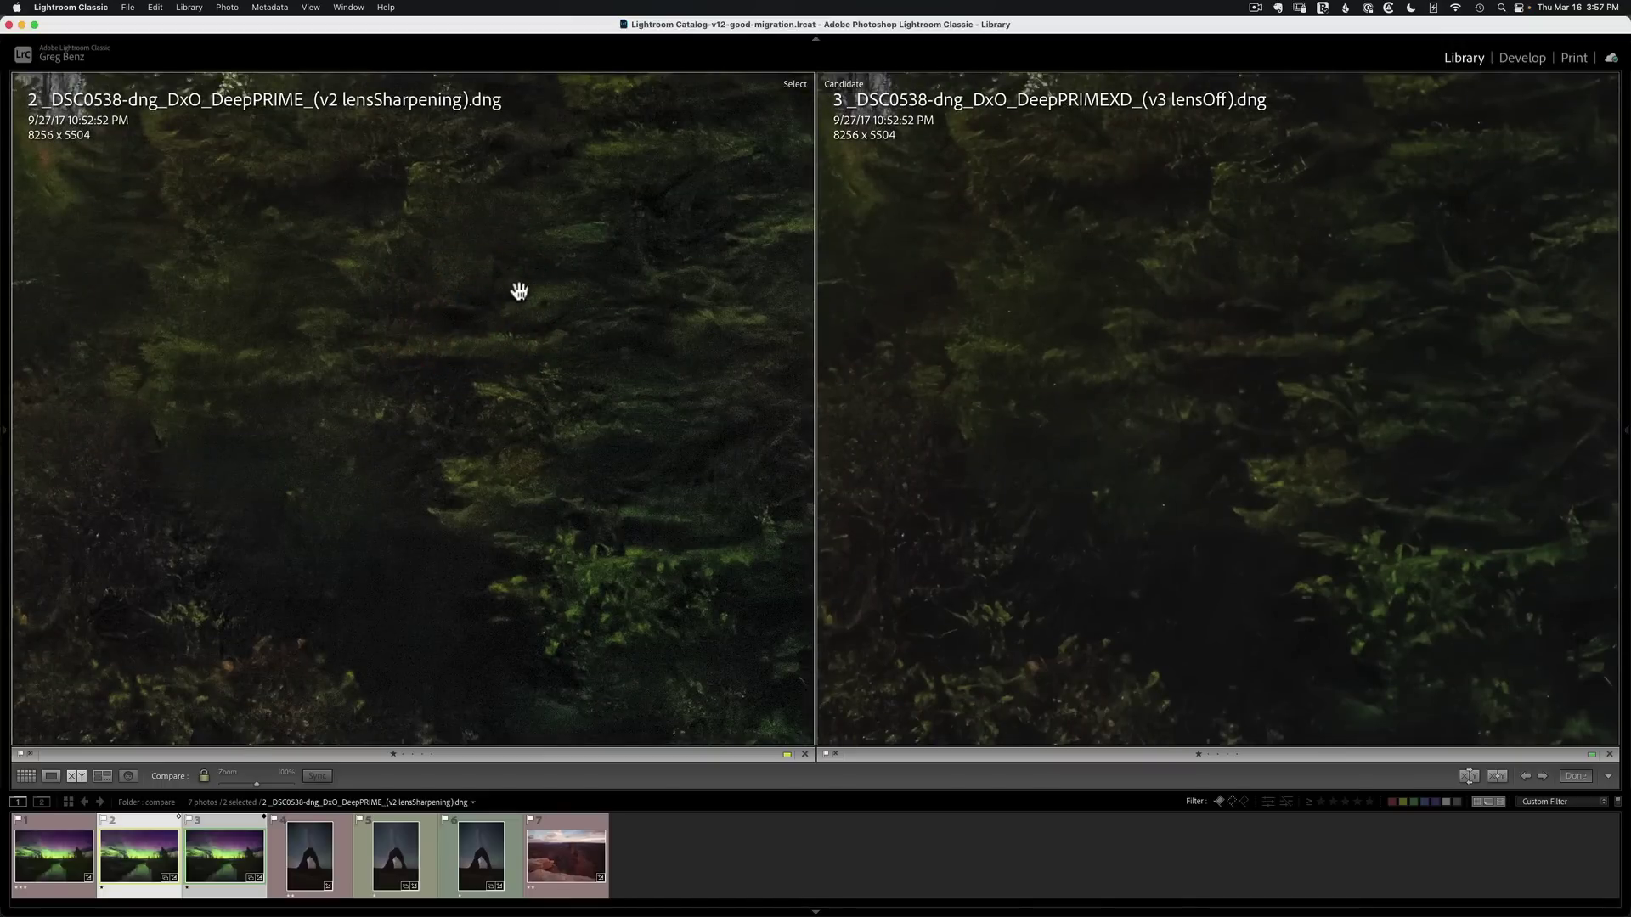
{"action": "key", "text": "super+equal"}
{"action": "key", "text": "super+equal"}
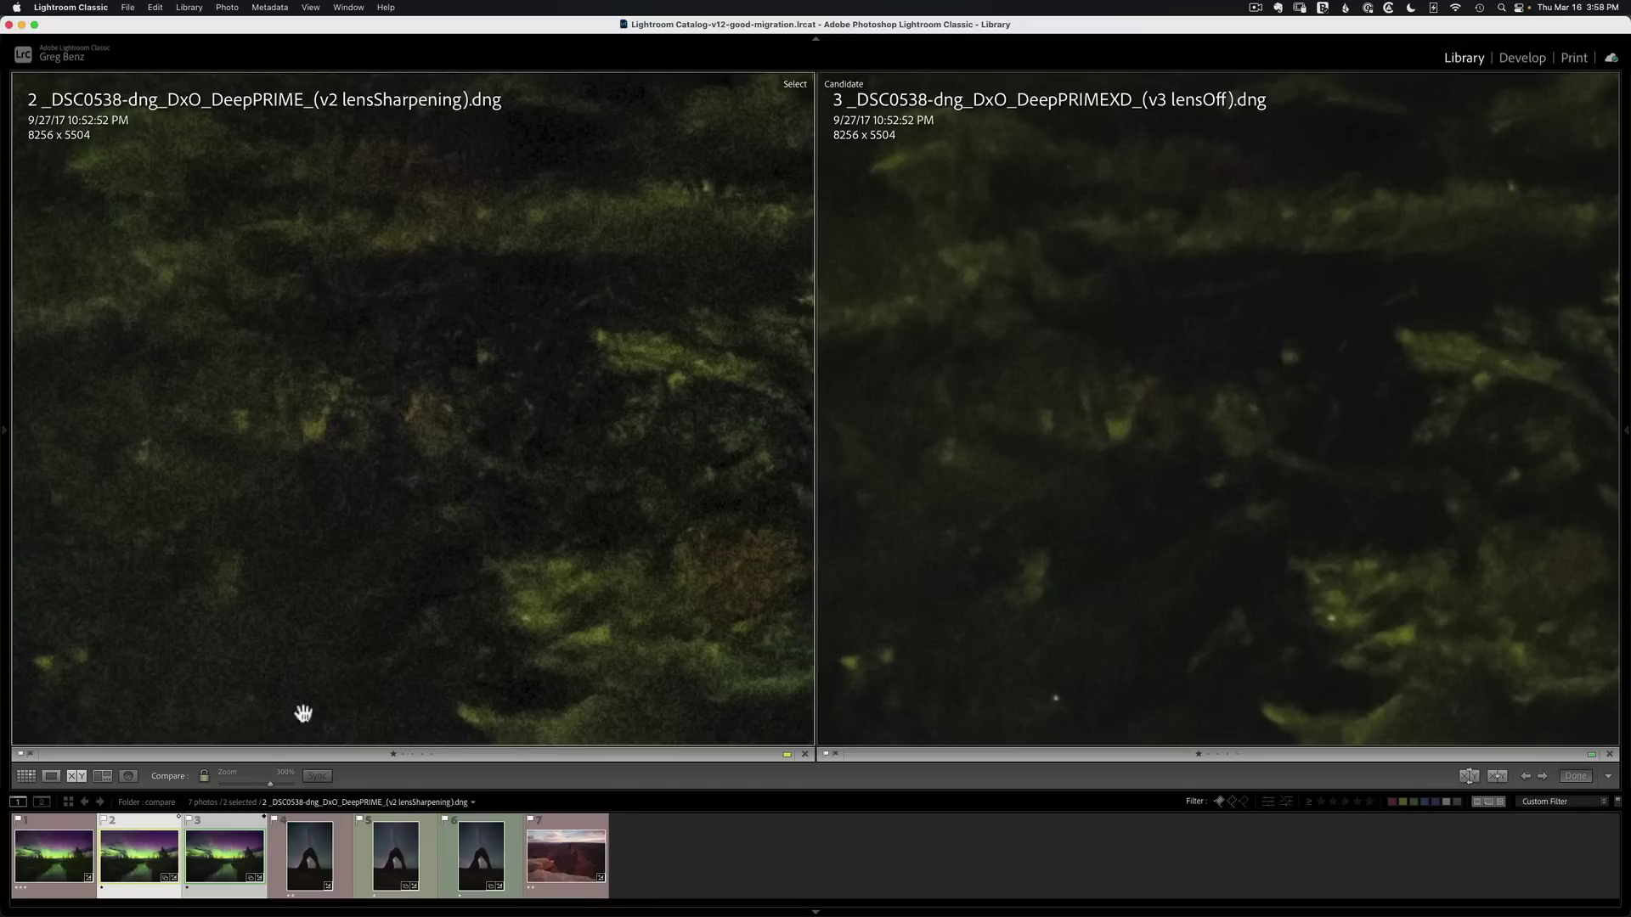
{"action": "key", "text": "super+equal"}
{"action": "key", "text": "super+equal"}
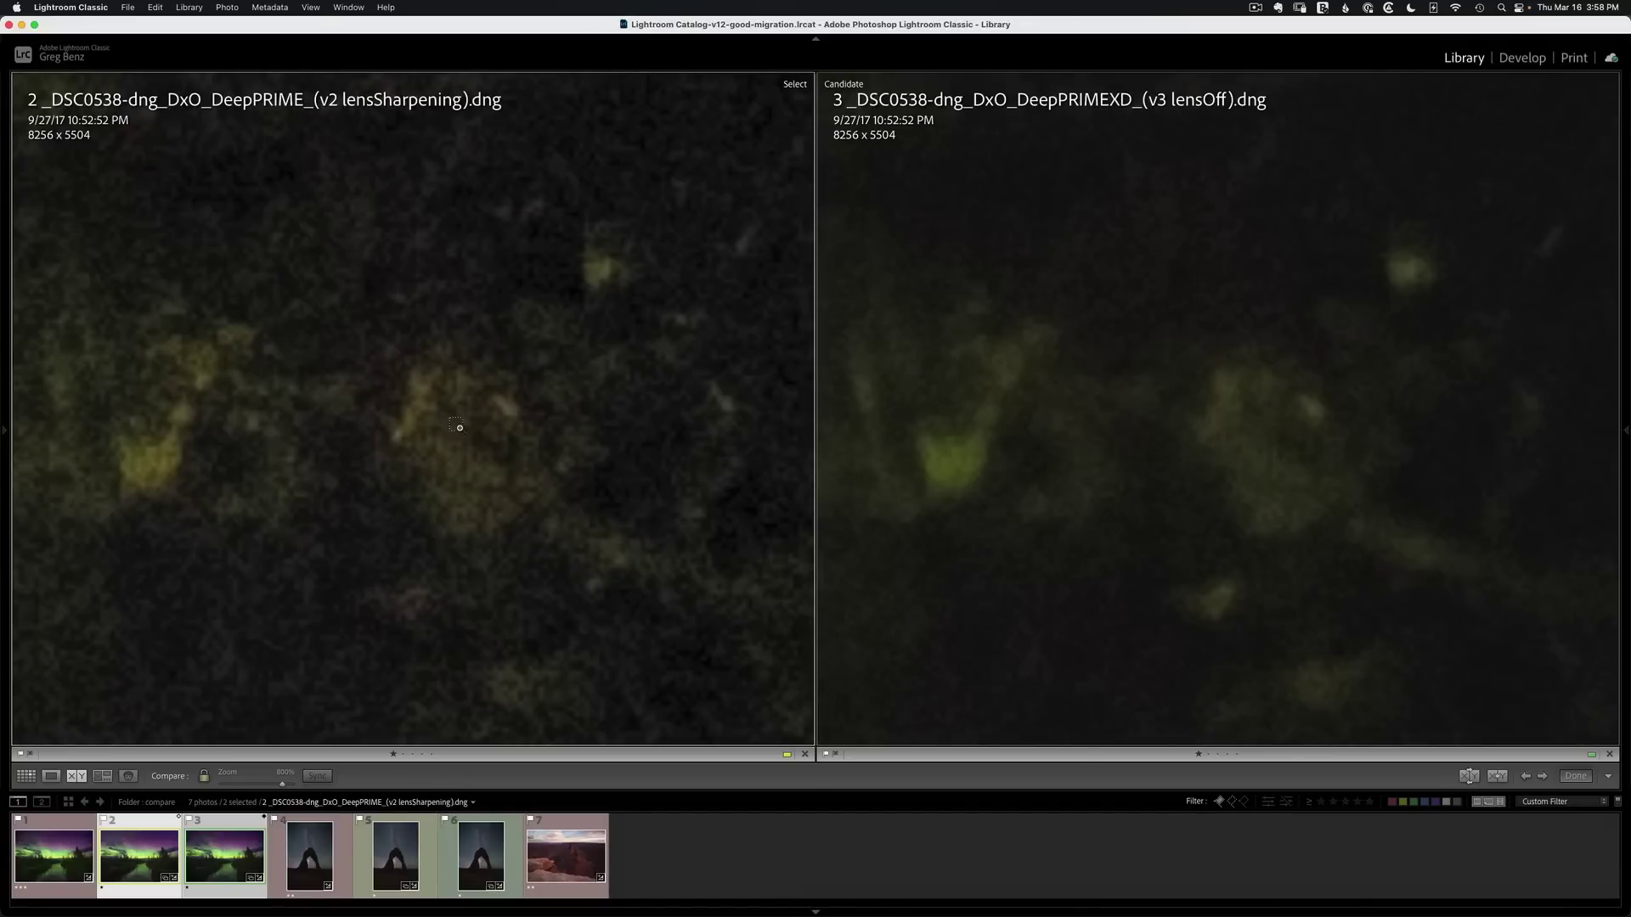
{"action": "key", "text": "super+minus"}
{"action": "key", "text": "super+minus"}
{"action": "key", "text": "super+minus"}
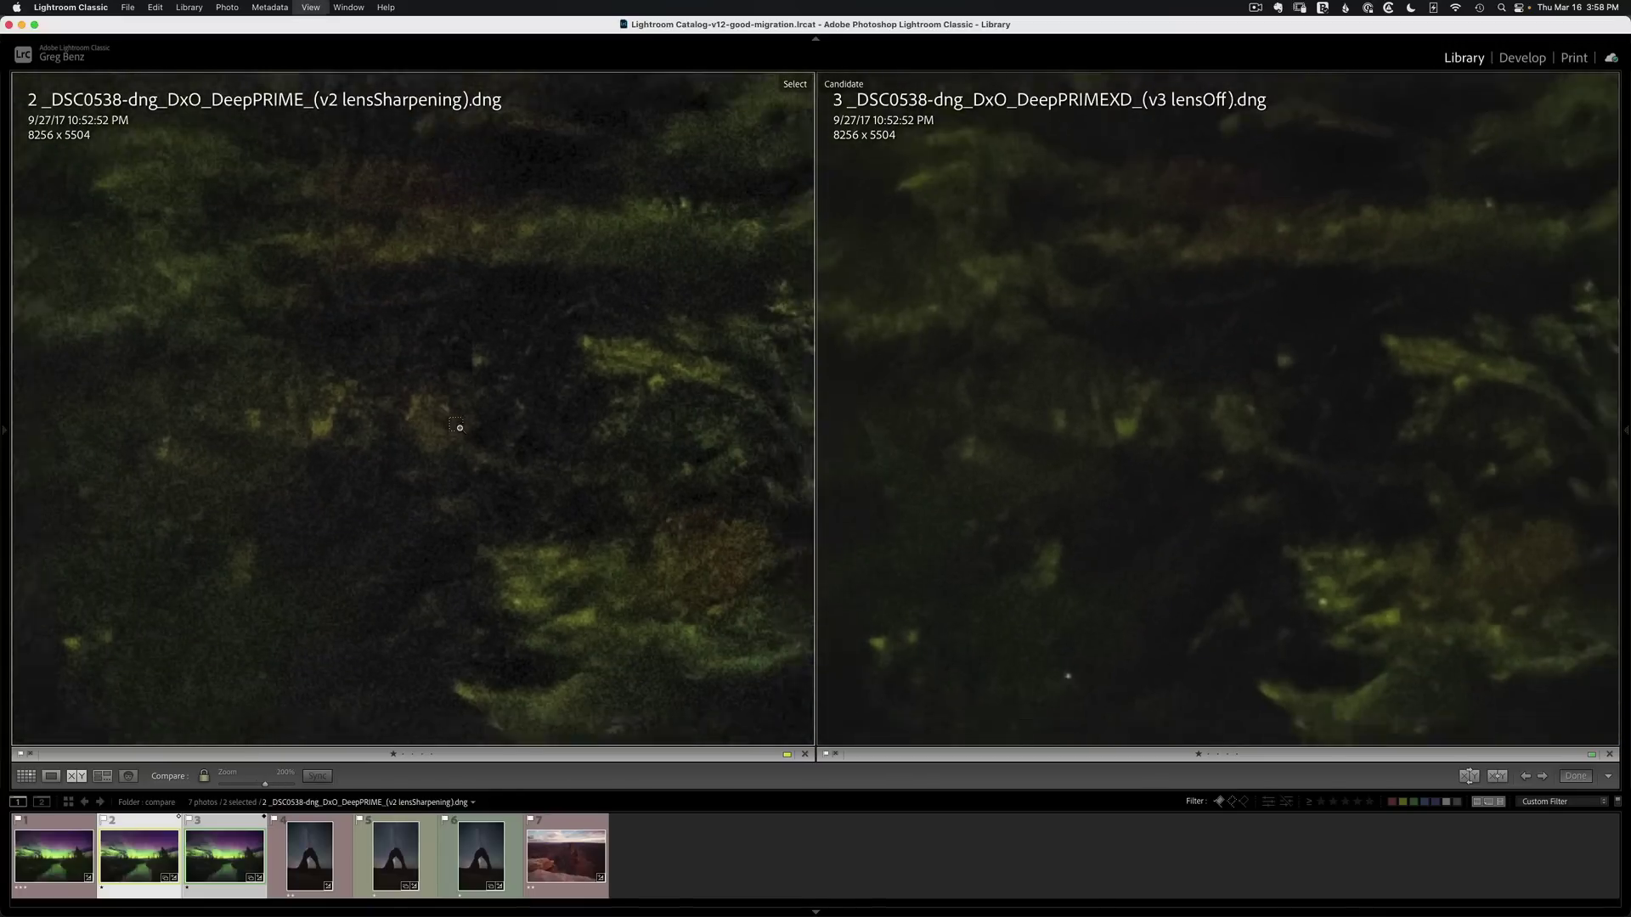
- Pan both 200% close-ups across darker foliage and bright green trees
{"action": "left_click_drag", "start_coordinate": [462, 386], "coordinate": [567, 229]}
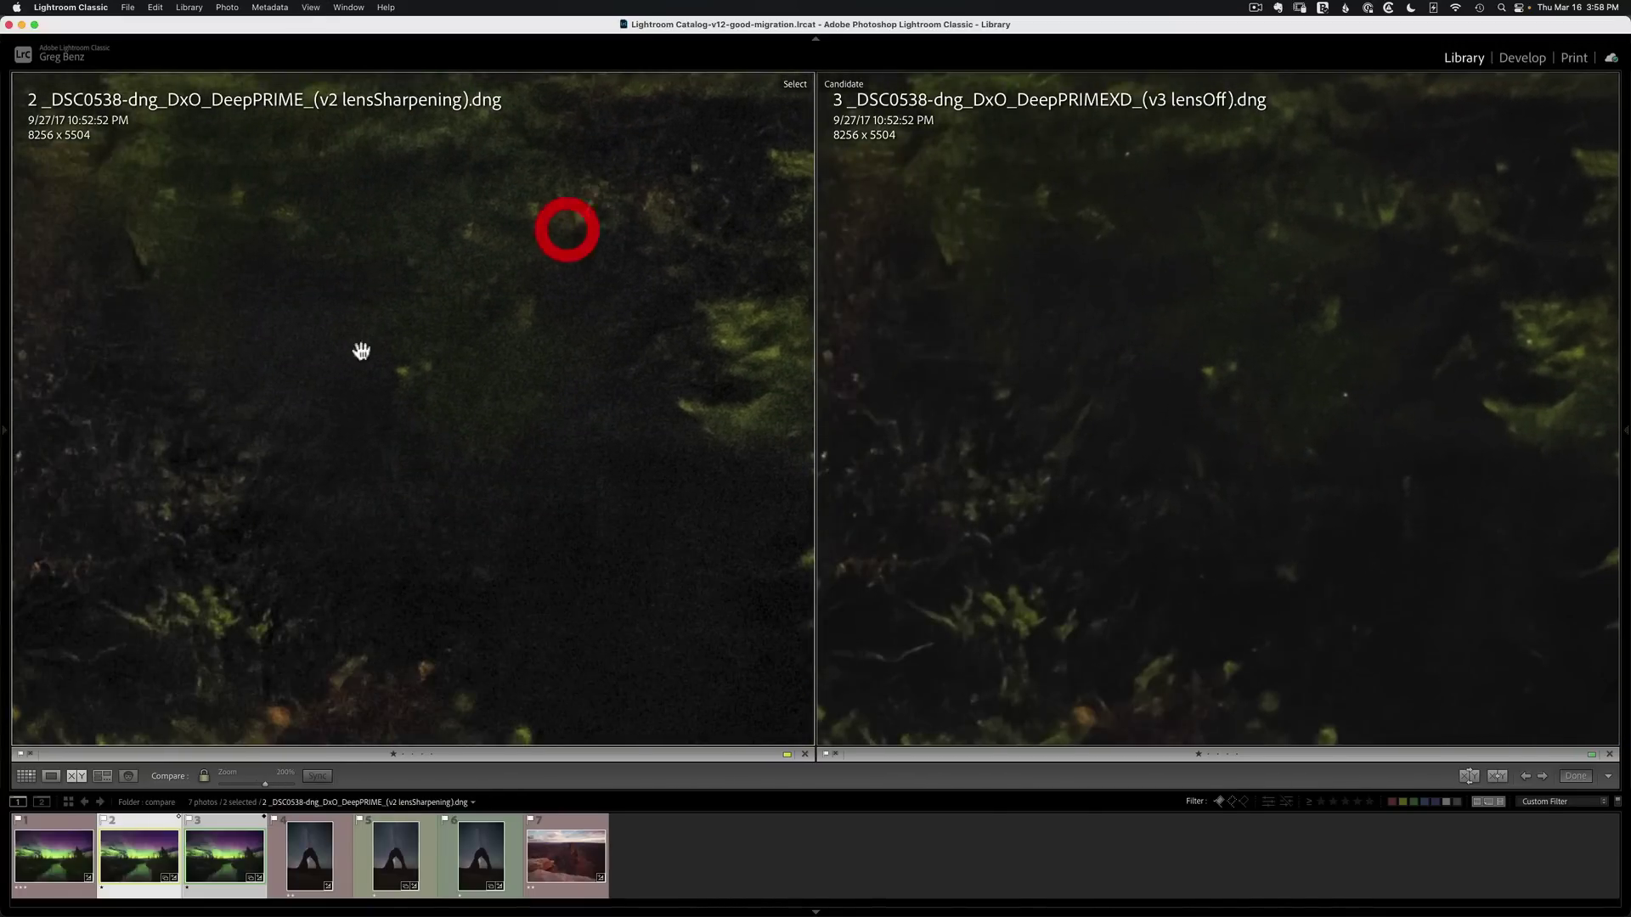
{"action": "left_click_drag", "start_coordinate": [360, 349], "coordinate": [590, 244]}
{"action": "left_click_drag", "start_coordinate": [303, 444], "coordinate": [539, 247]}
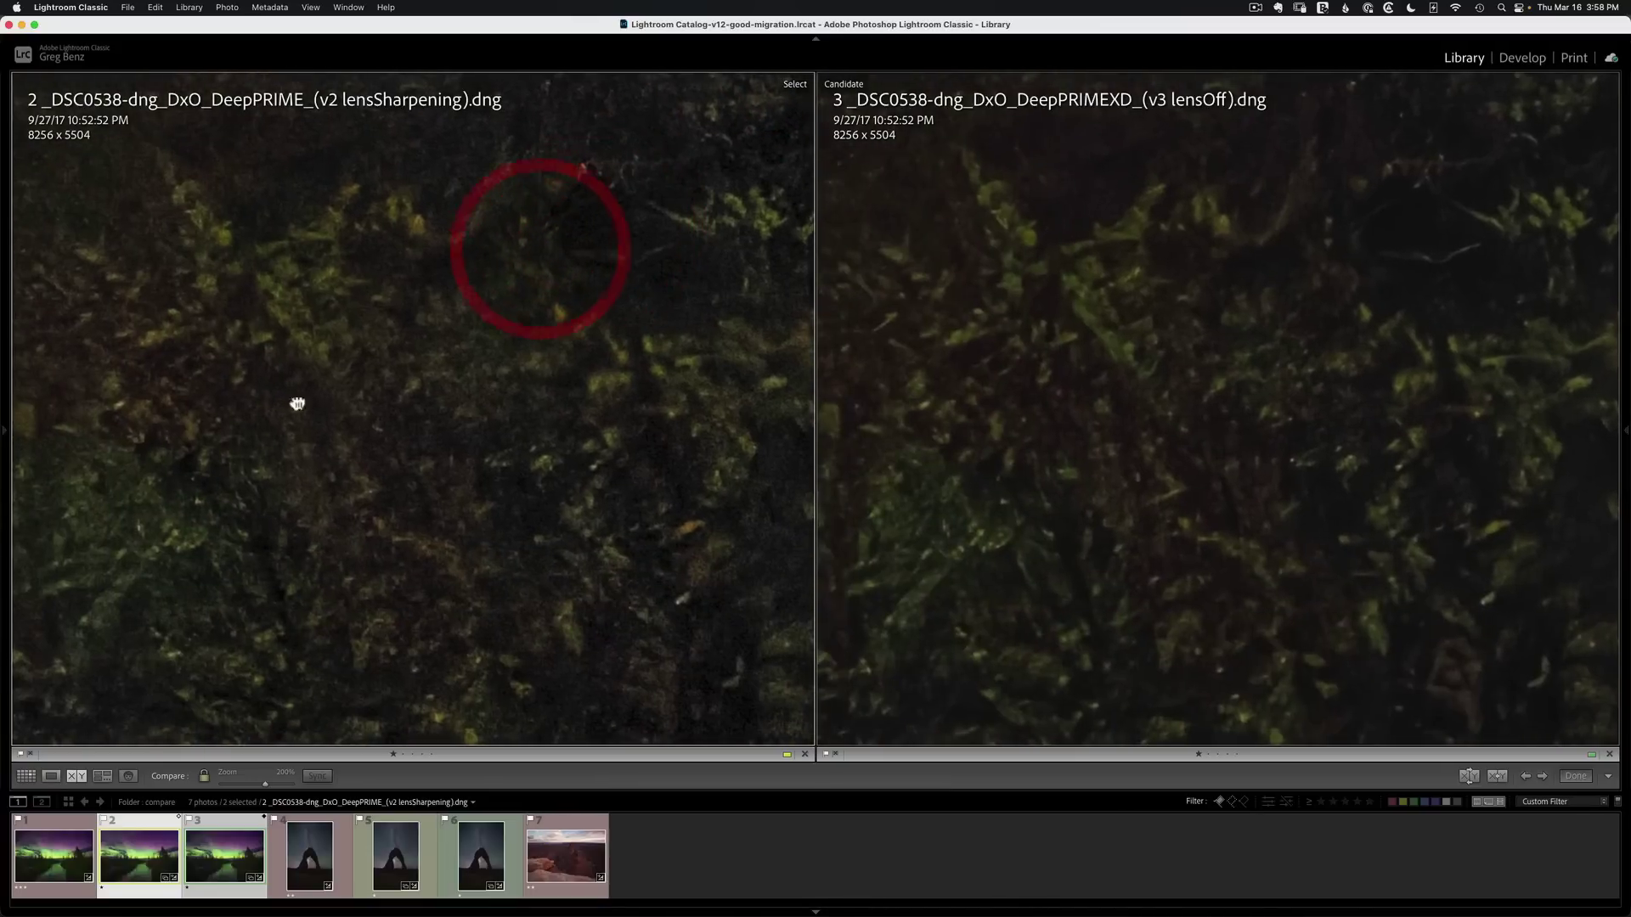
{"action": "left_click_drag", "start_coordinate": [298, 405], "coordinate": [273, 226]}
{"action": "left_click_drag", "start_coordinate": [444, 397], "coordinate": [251, 387]}
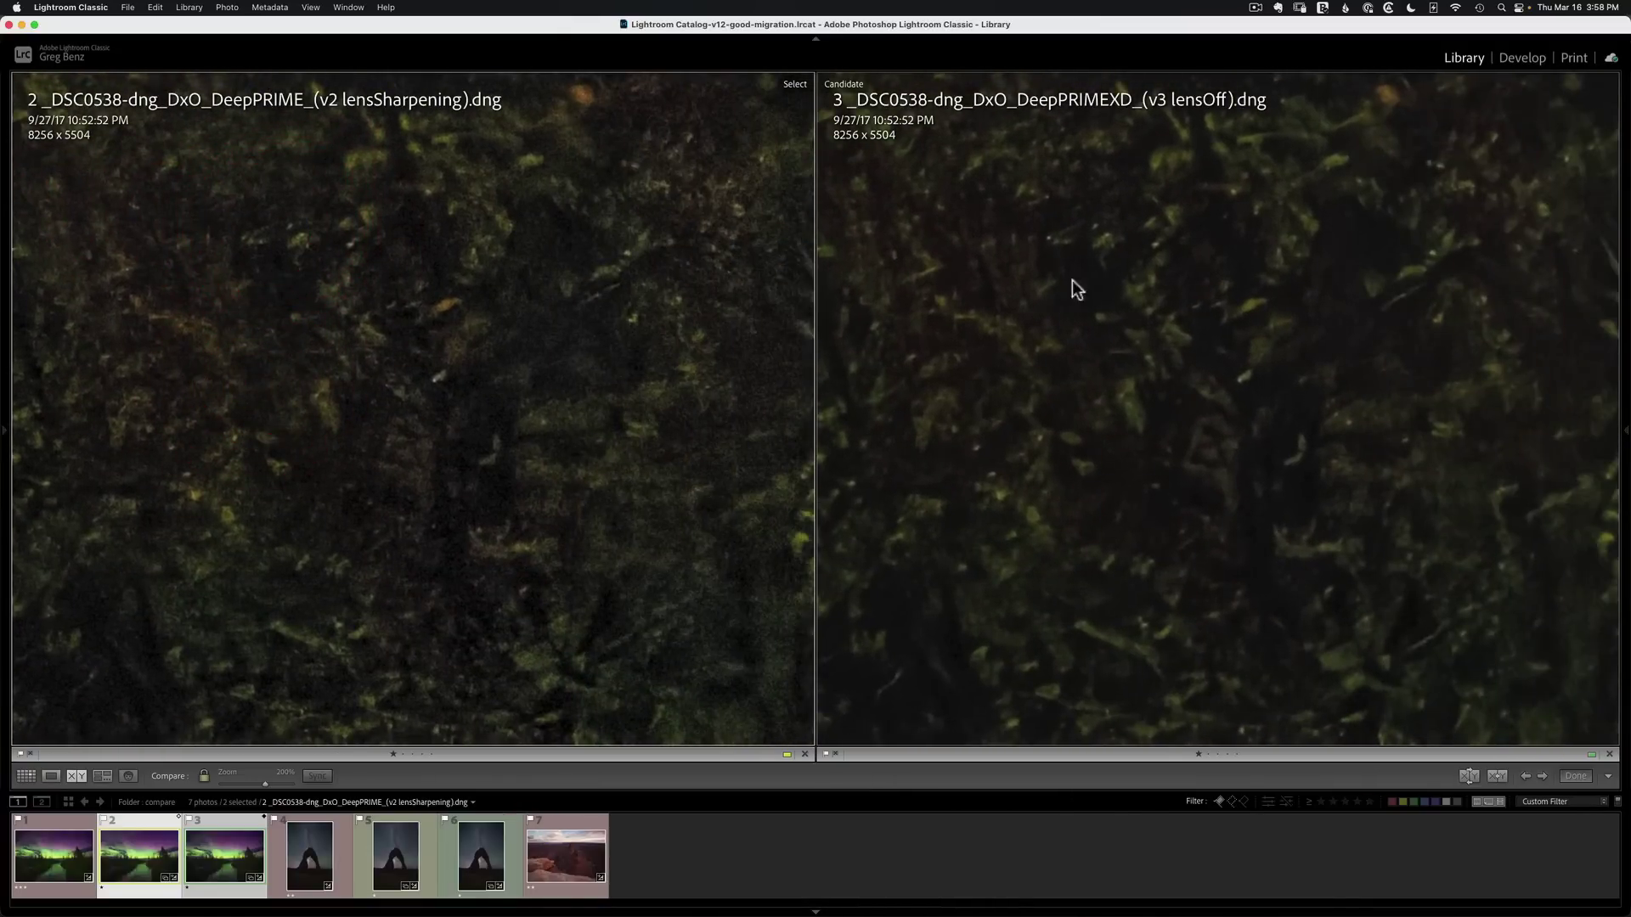
{"action": "mouse_move", "coordinate": [684, 321]}
{"action": "left_mouse_down"}
{"action": "mouse_move", "coordinate": [608, 339]}
{"action": "mouse_move", "coordinate": [608, 401]}
{"action": "mouse_move", "coordinate": [449, 311]}
{"action": "mouse_move", "coordinate": [594, 498]}
{"action": "mouse_move", "coordinate": [572, 480]}
{"action": "mouse_move", "coordinate": [320, 462]}
{"action": "mouse_move", "coordinate": [387, 483]}
{"action": "mouse_move", "coordinate": [578, 345]}
{"action": "mouse_move", "coordinate": [441, 368]}
{"action": "left_mouse_up"}
{"action": "left_click_drag", "start_coordinate": [349, 527], "coordinate": [502, 269]}
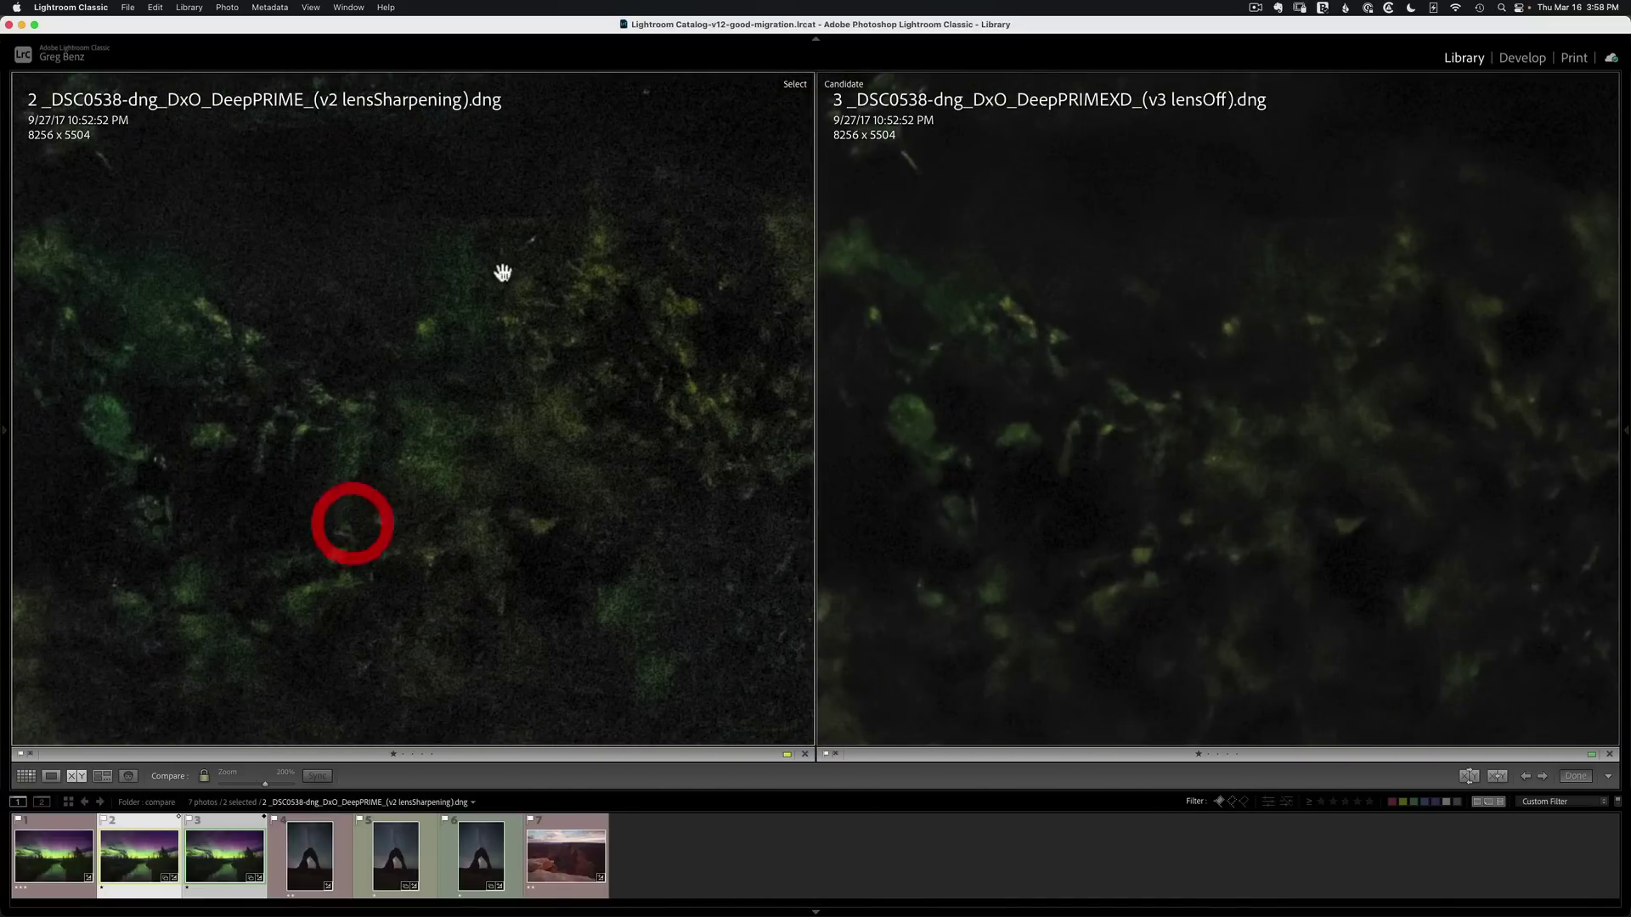
{"action": "mouse_move", "coordinate": [477, 665]}
{"action": "left_mouse_down"}
{"action": "mouse_move", "coordinate": [456, 345]}
{"action": "mouse_move", "coordinate": [535, 680]}
{"action": "mouse_move", "coordinate": [473, 648]}
{"action": "mouse_move", "coordinate": [339, 371]}
{"action": "left_mouse_up"}
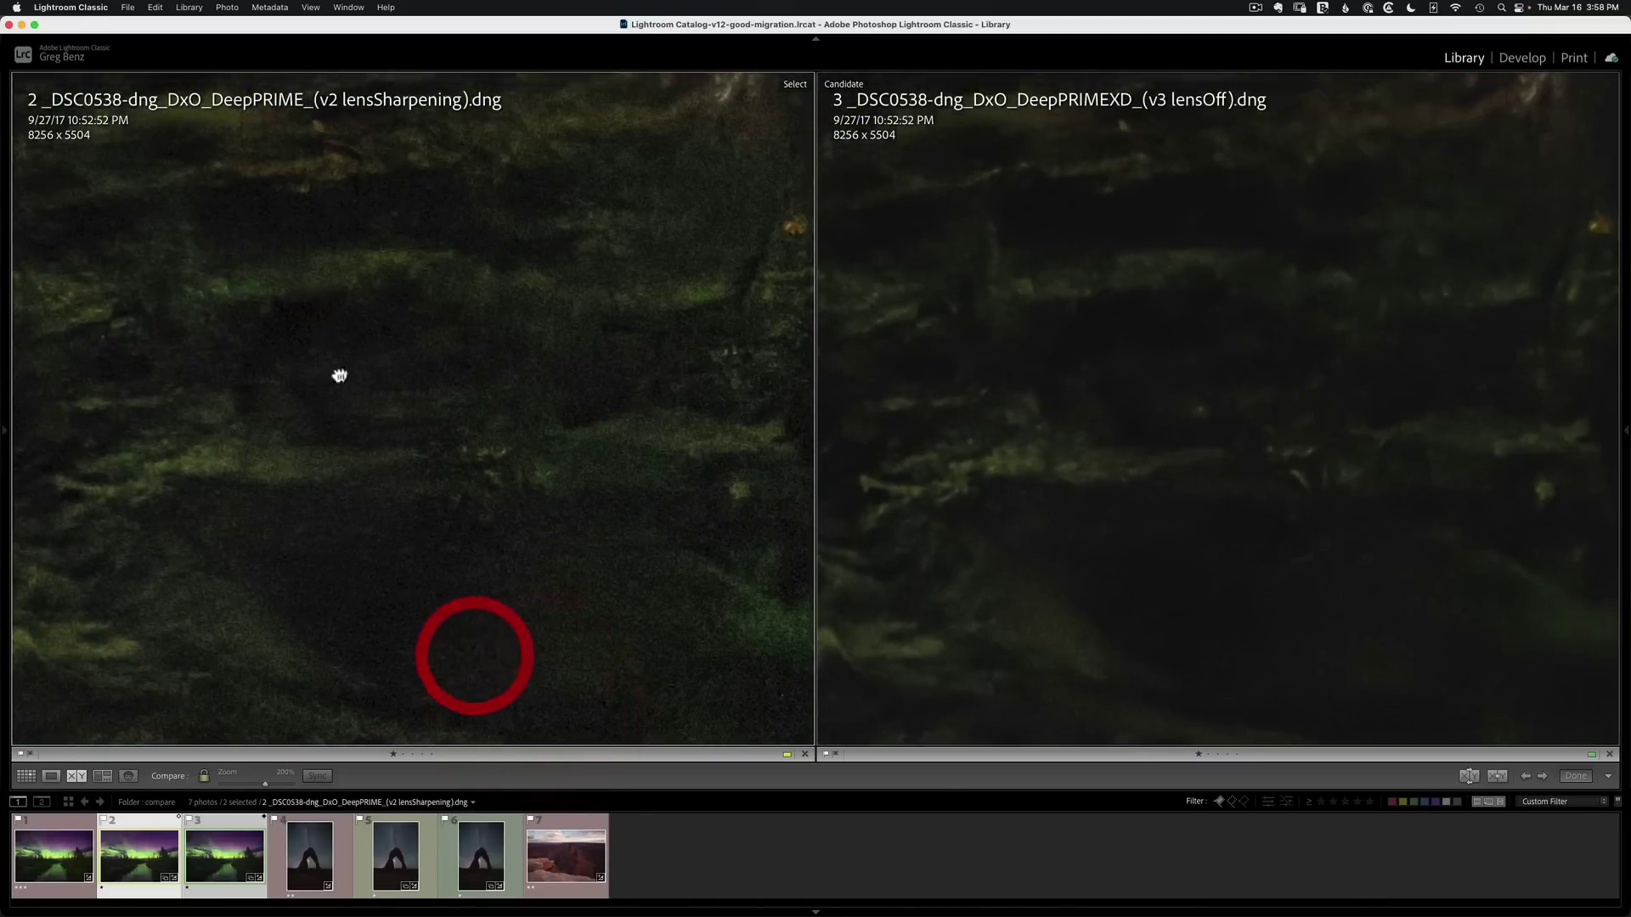
{"action": "left_click_drag", "start_coordinate": [371, 662], "coordinate": [365, 497]}
{"action": "left_click_drag", "start_coordinate": [288, 354], "coordinate": [597, 466]}
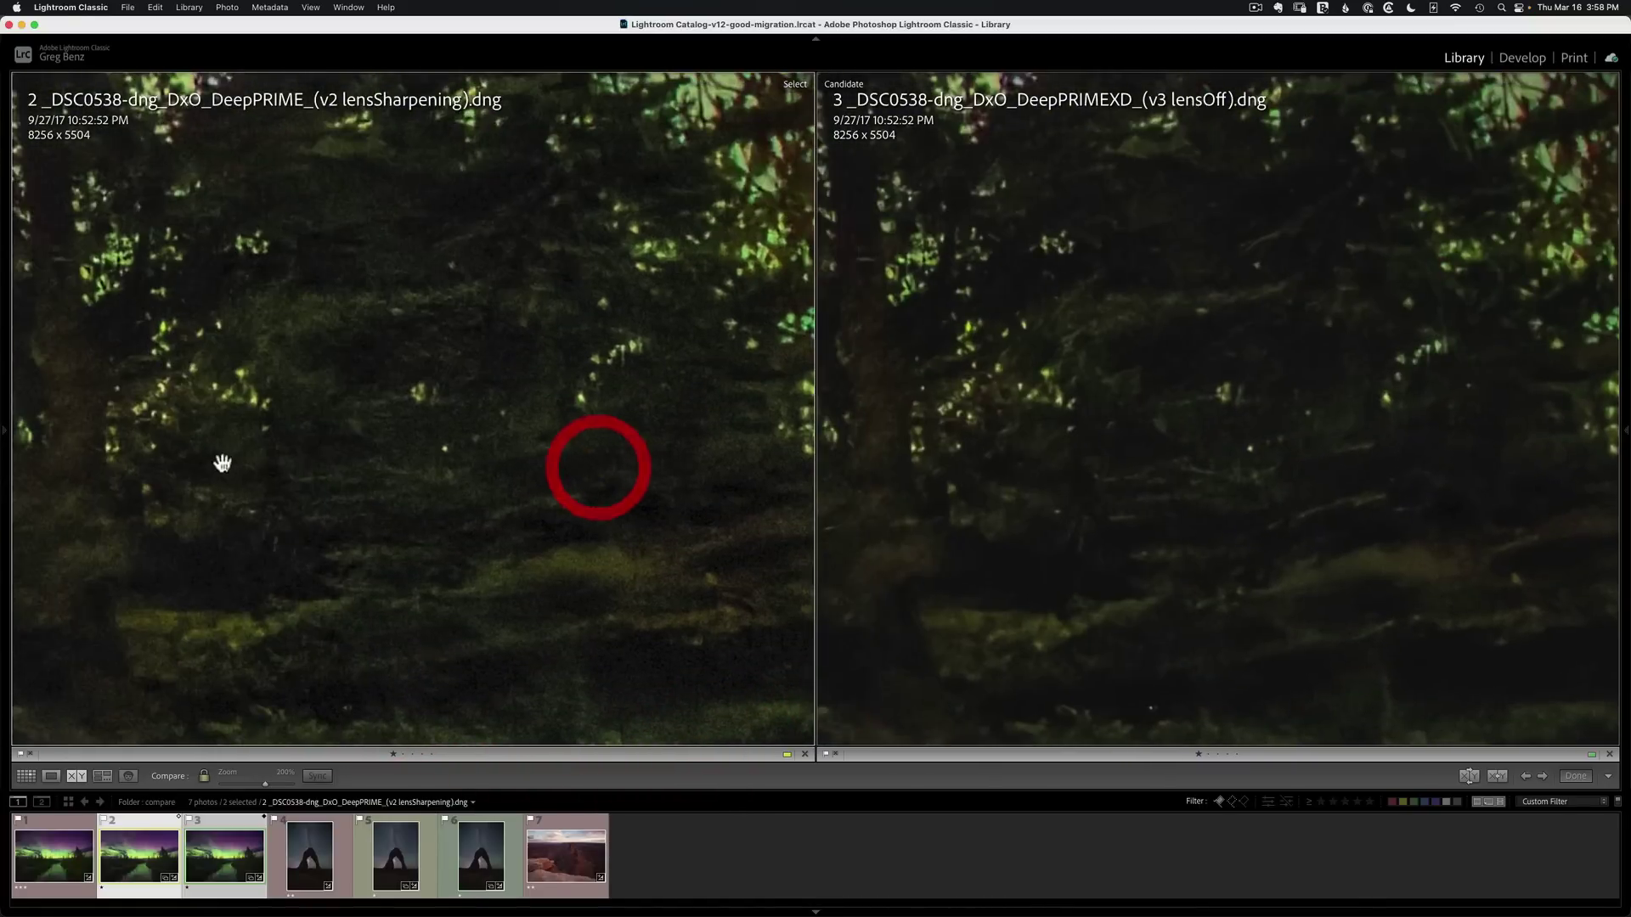
{"action": "left_click_drag", "start_coordinate": [222, 462], "coordinate": [801, 487]}
{"action": "left_click_drag", "start_coordinate": [357, 582], "coordinate": [673, 241]}
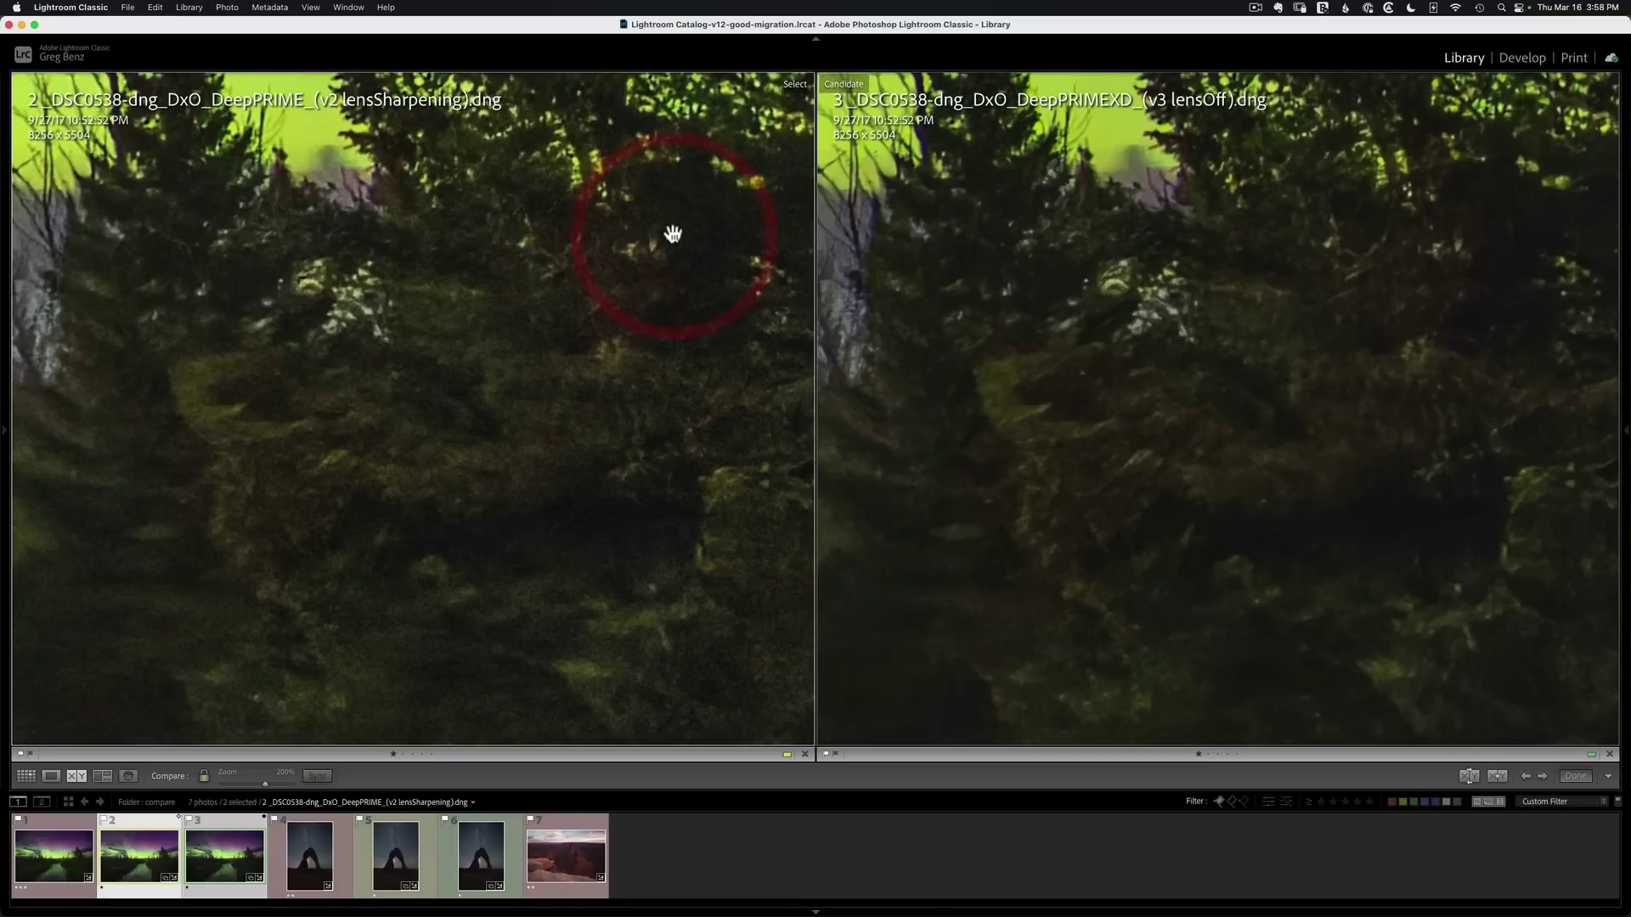
- Back in the grid, compare the original aurora raw with its DeepPRIME XD version
{"action": "key", "text": "g"}
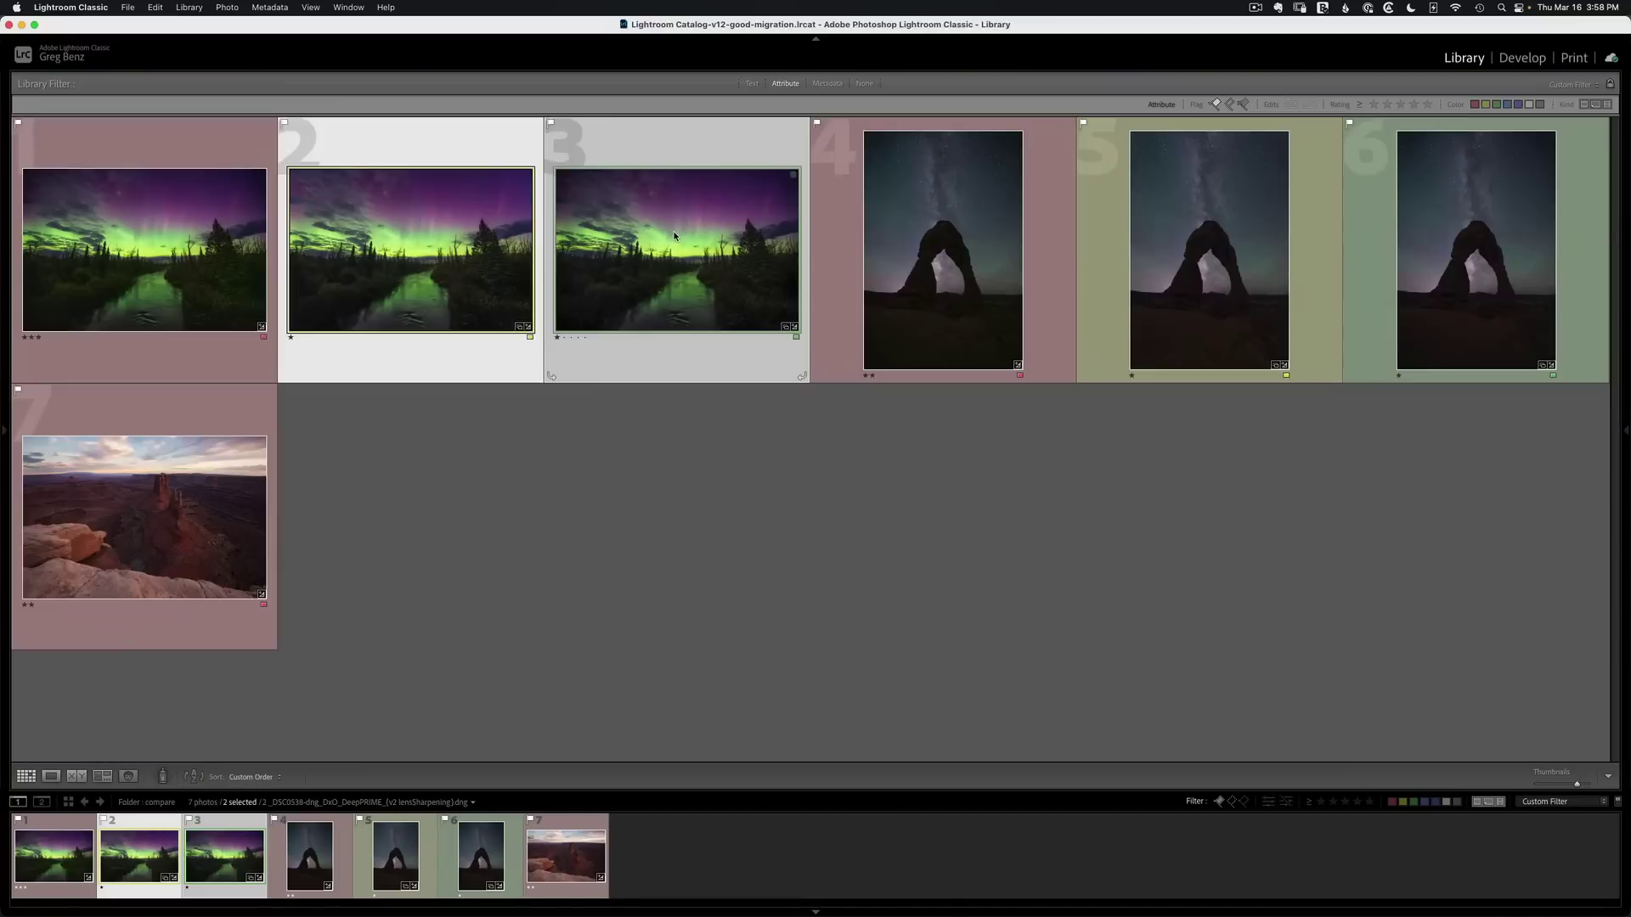
{"action": "left_click", "coordinate": [542, 553]}
{"action": "left_click", "coordinate": [170, 255]}
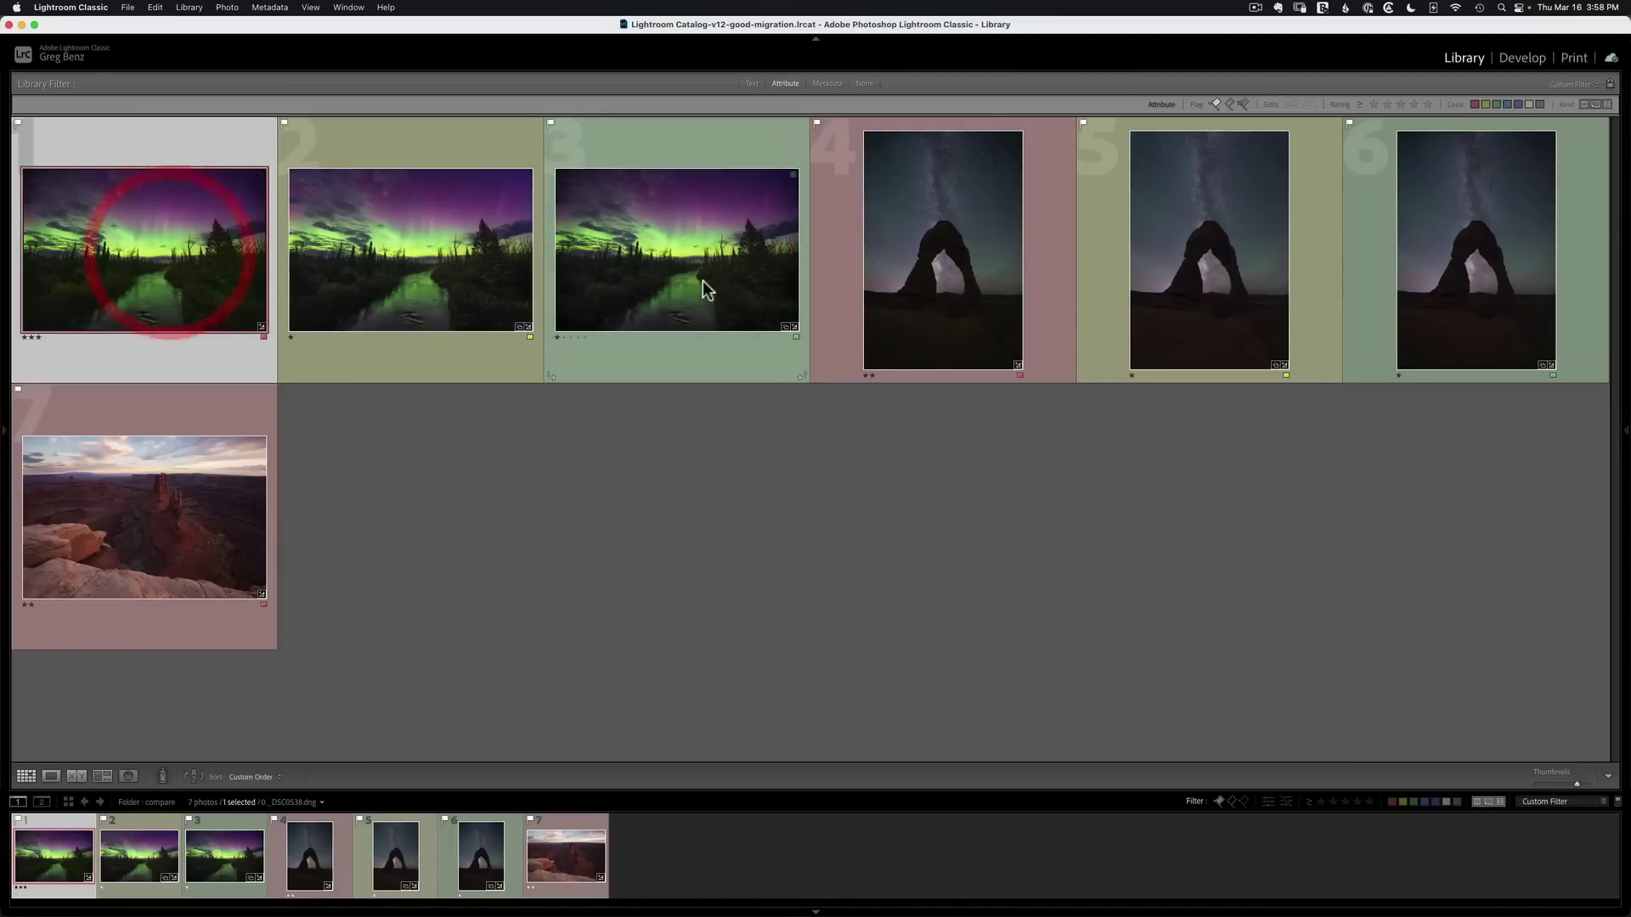
{"action": "left_click", "coordinate": [661, 273], "text": "super"}
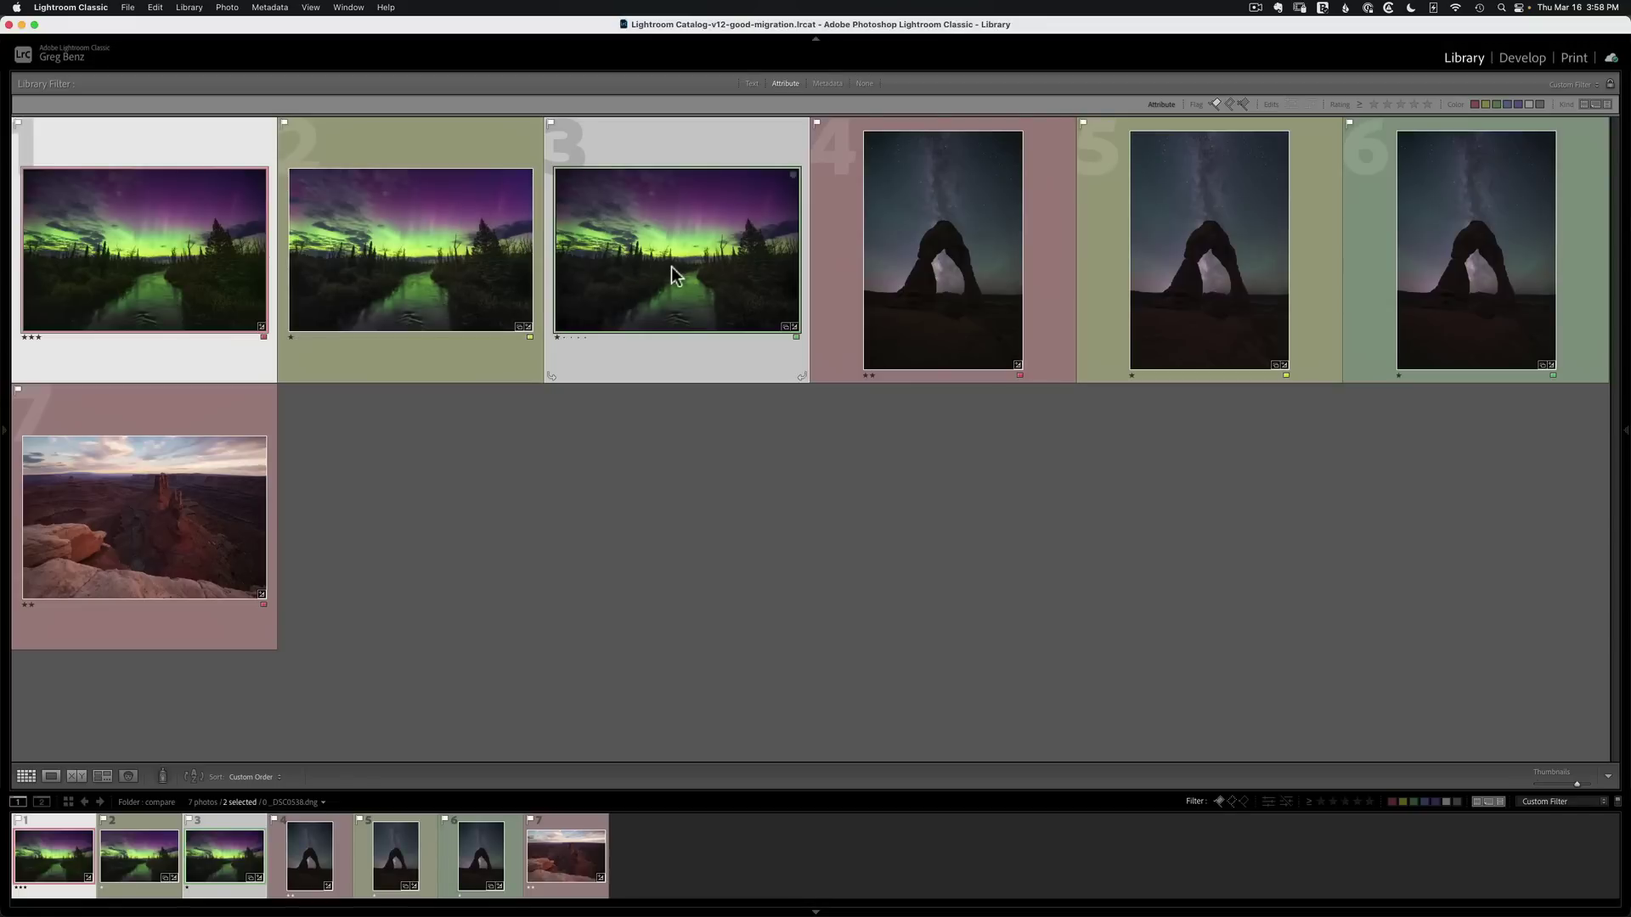
{"action": "key", "text": "c"}
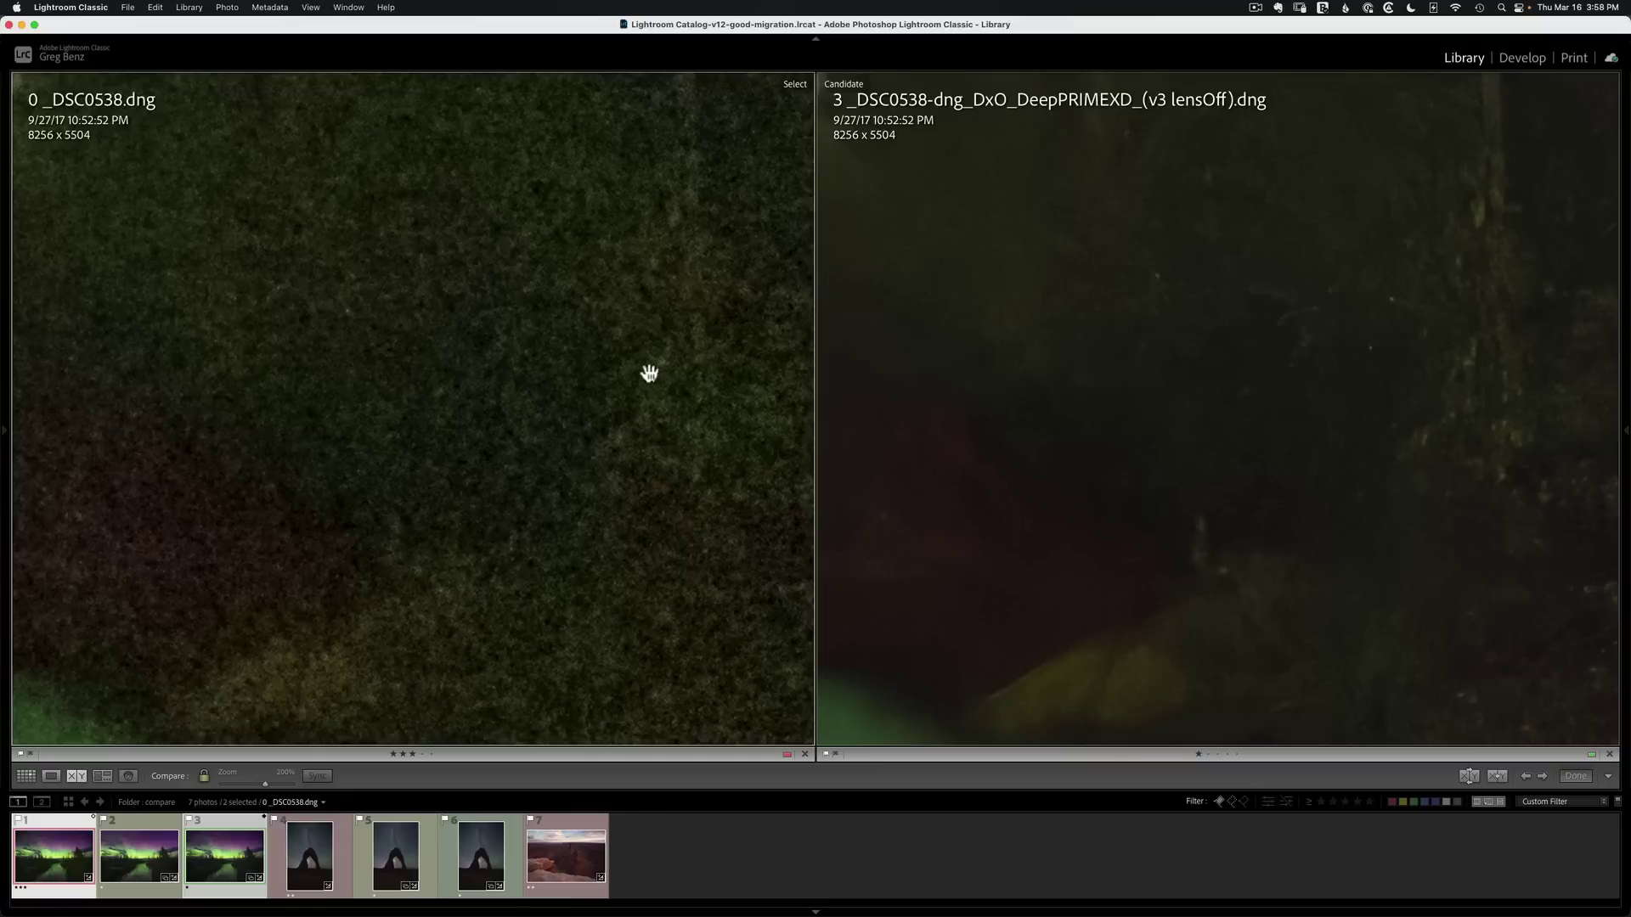
- At 100%, pan both images across the treetops and lower bushes
{"action": "key", "text": "super+minus"}
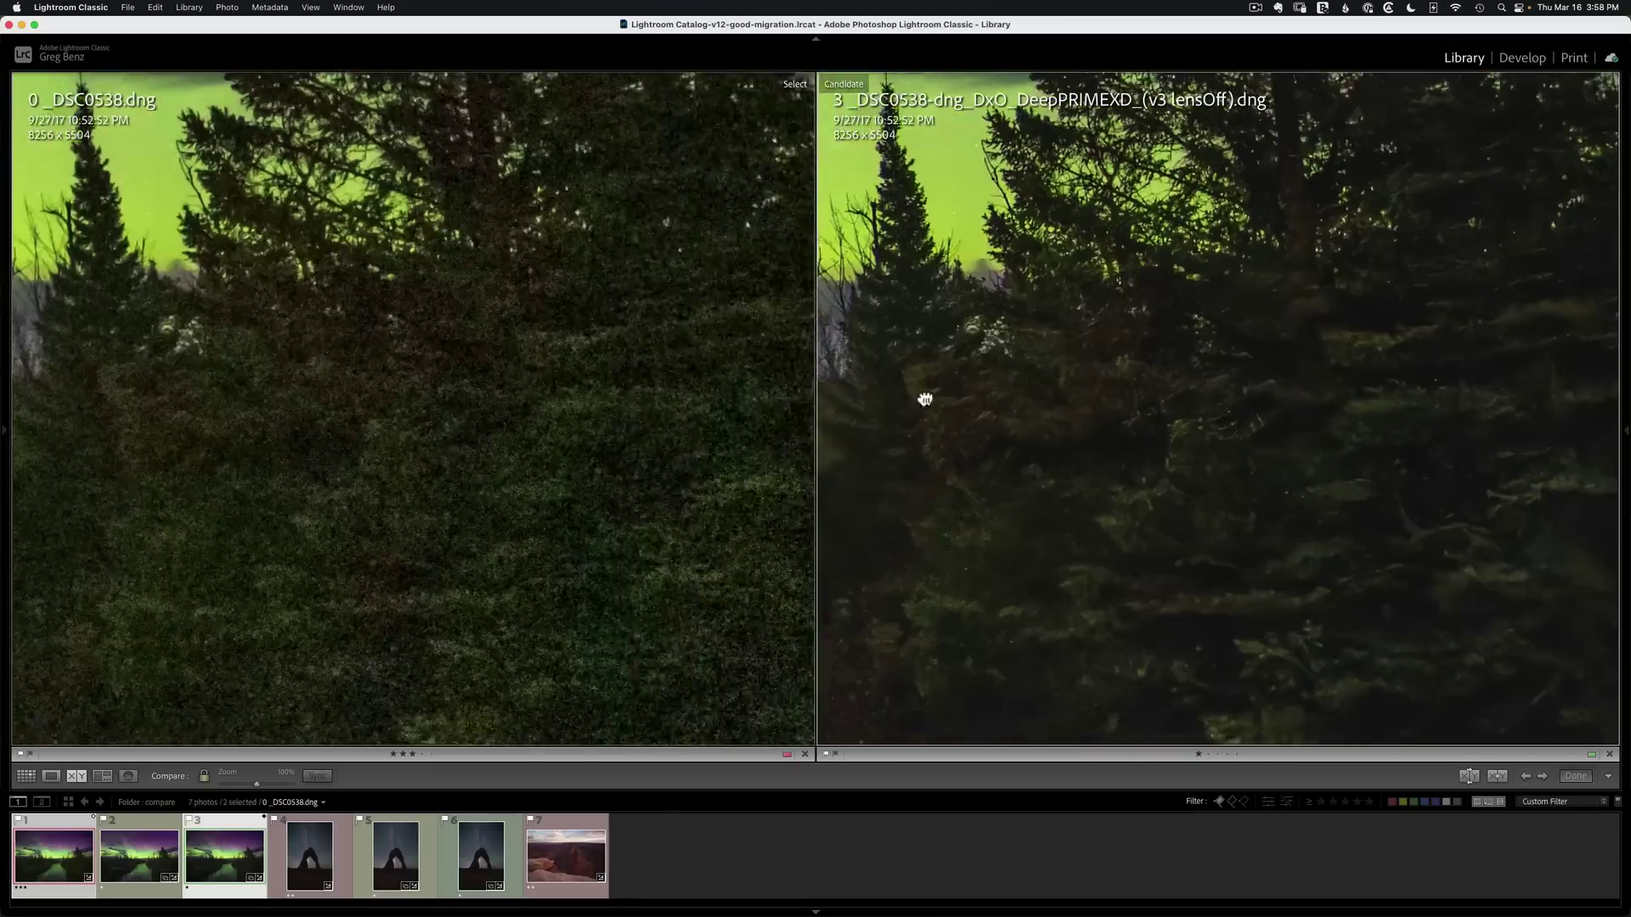
{"action": "left_click", "coordinate": [700, 386]}
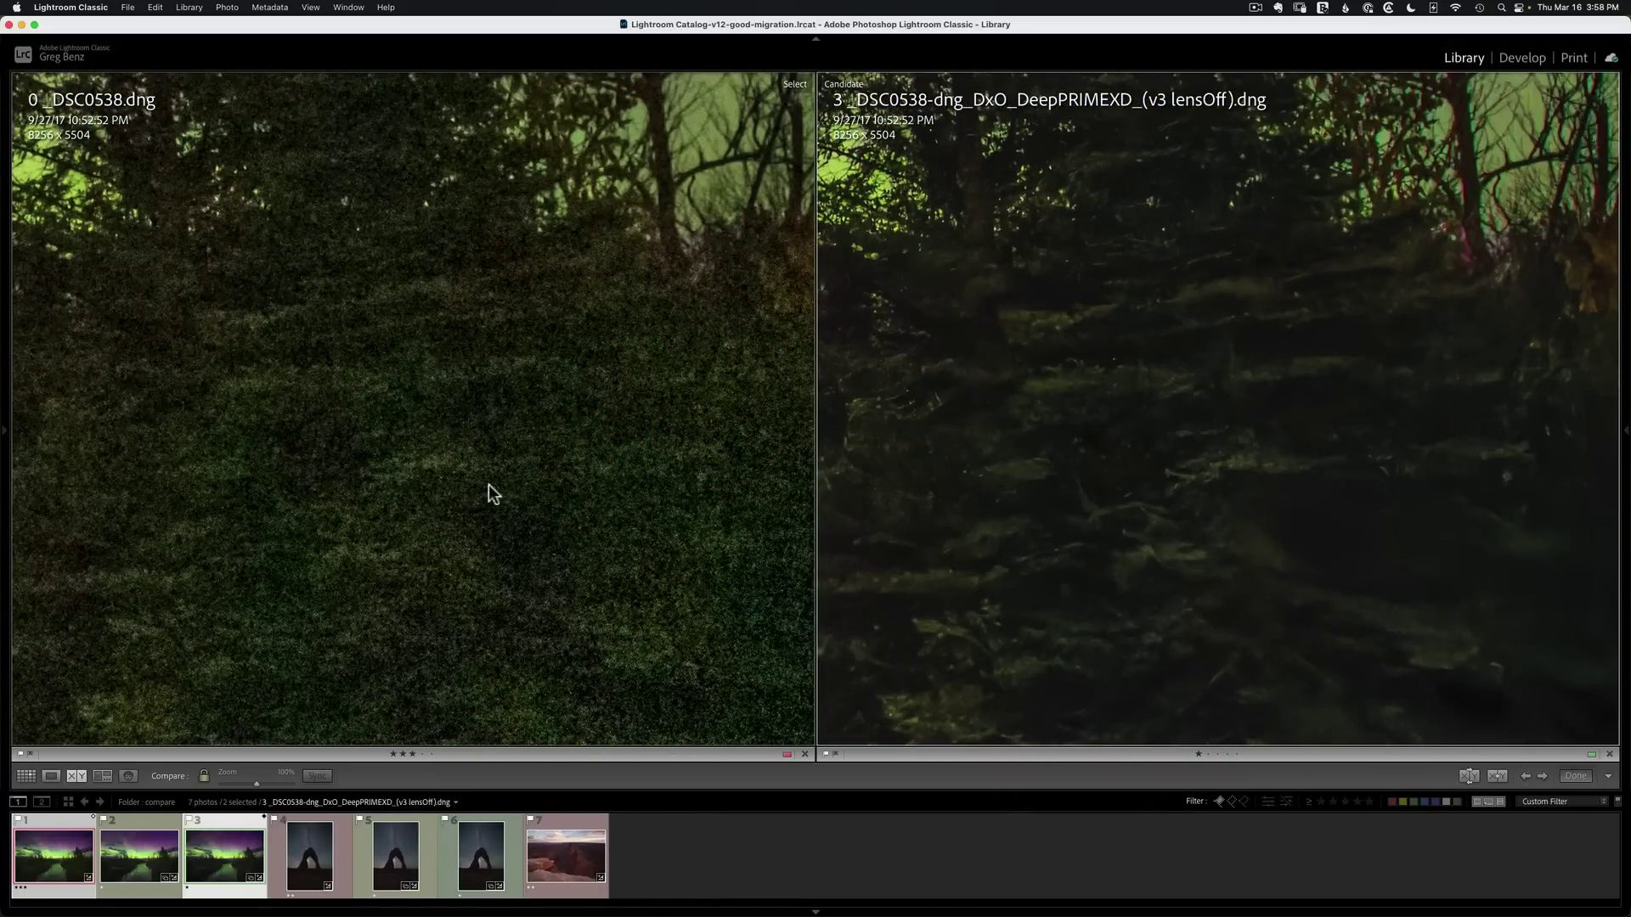
{"action": "left_click_drag", "start_coordinate": [1029, 574], "coordinate": [1096, 484]}
{"action": "left_click_drag", "start_coordinate": [1100, 579], "coordinate": [1260, 349]}
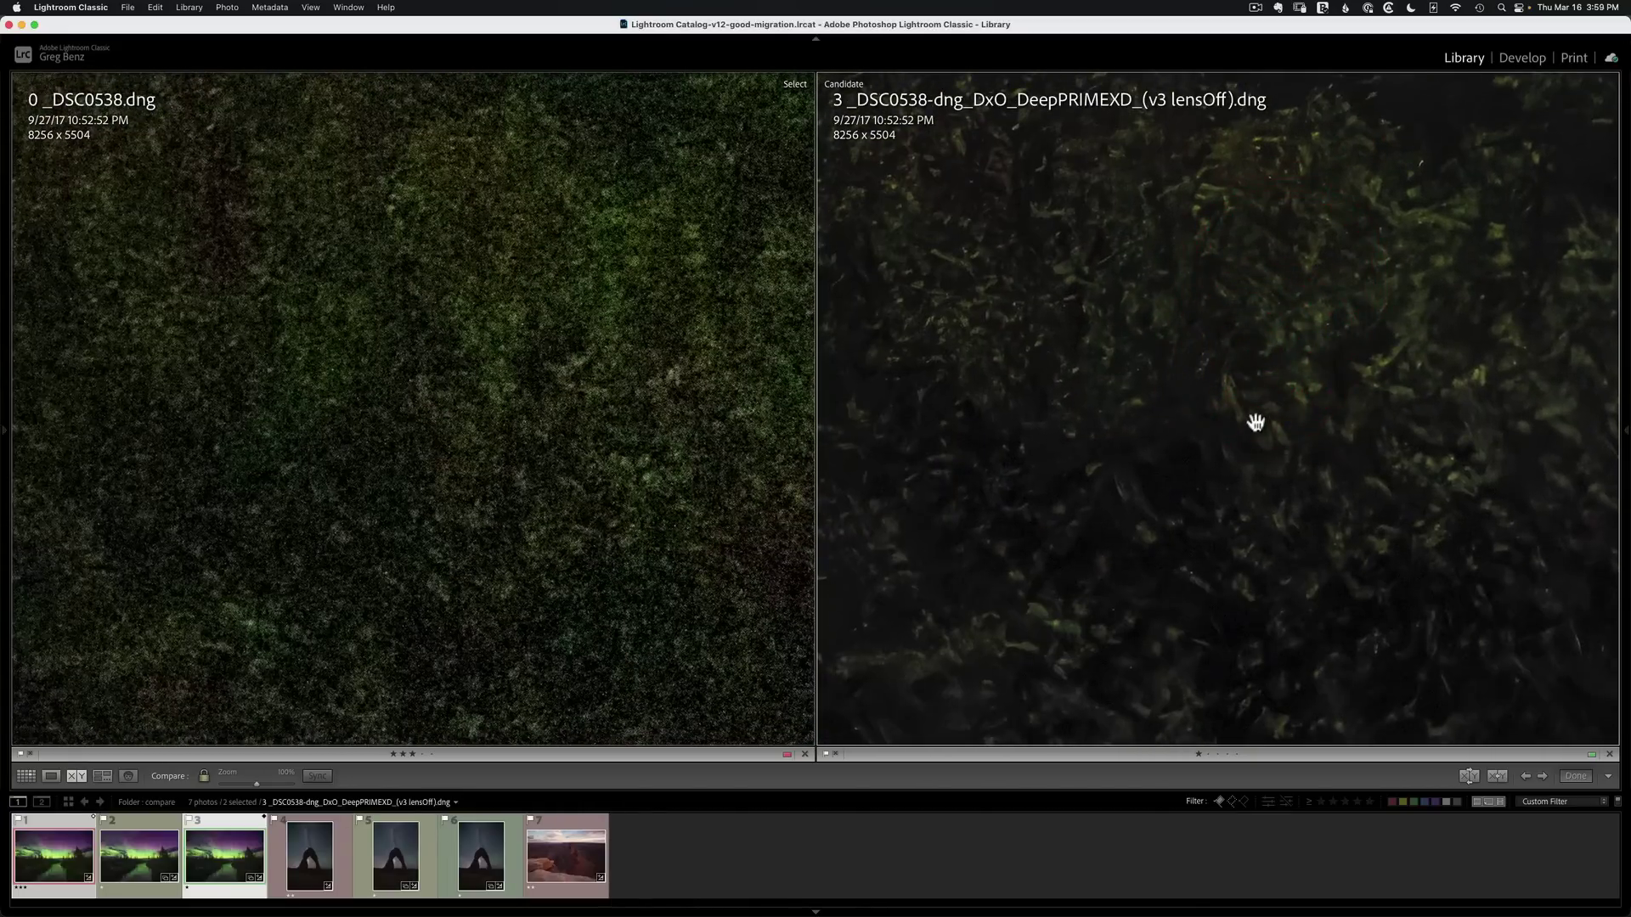
{"action": "left_click_drag", "start_coordinate": [1078, 421], "coordinate": [1285, 677]}
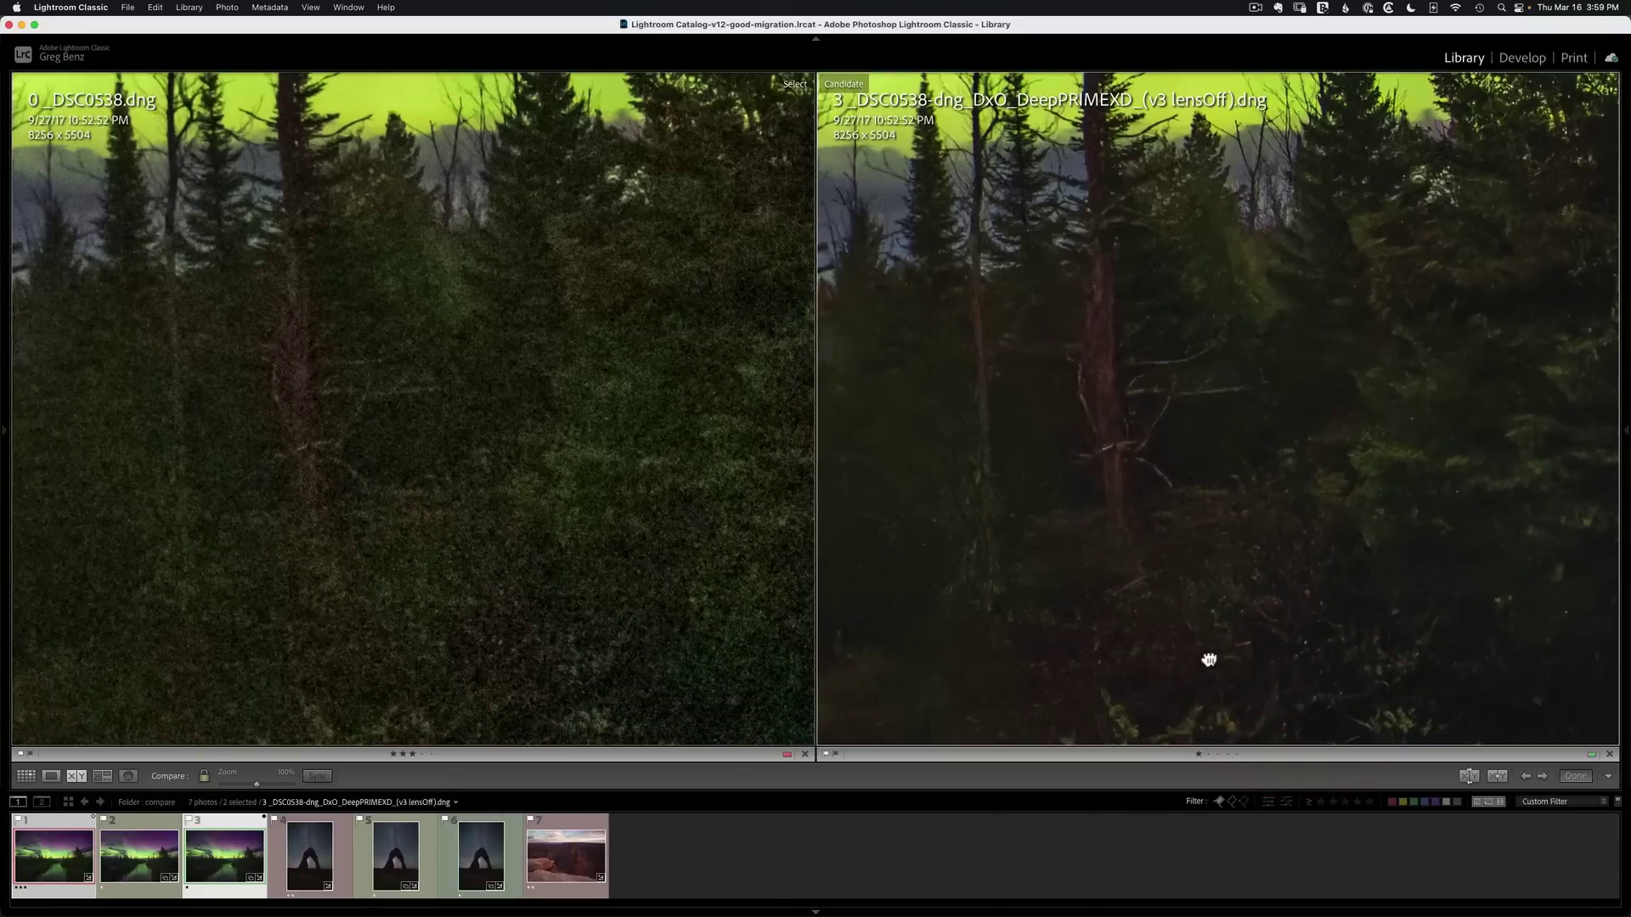
{"action": "left_click", "coordinate": [1206, 659]}
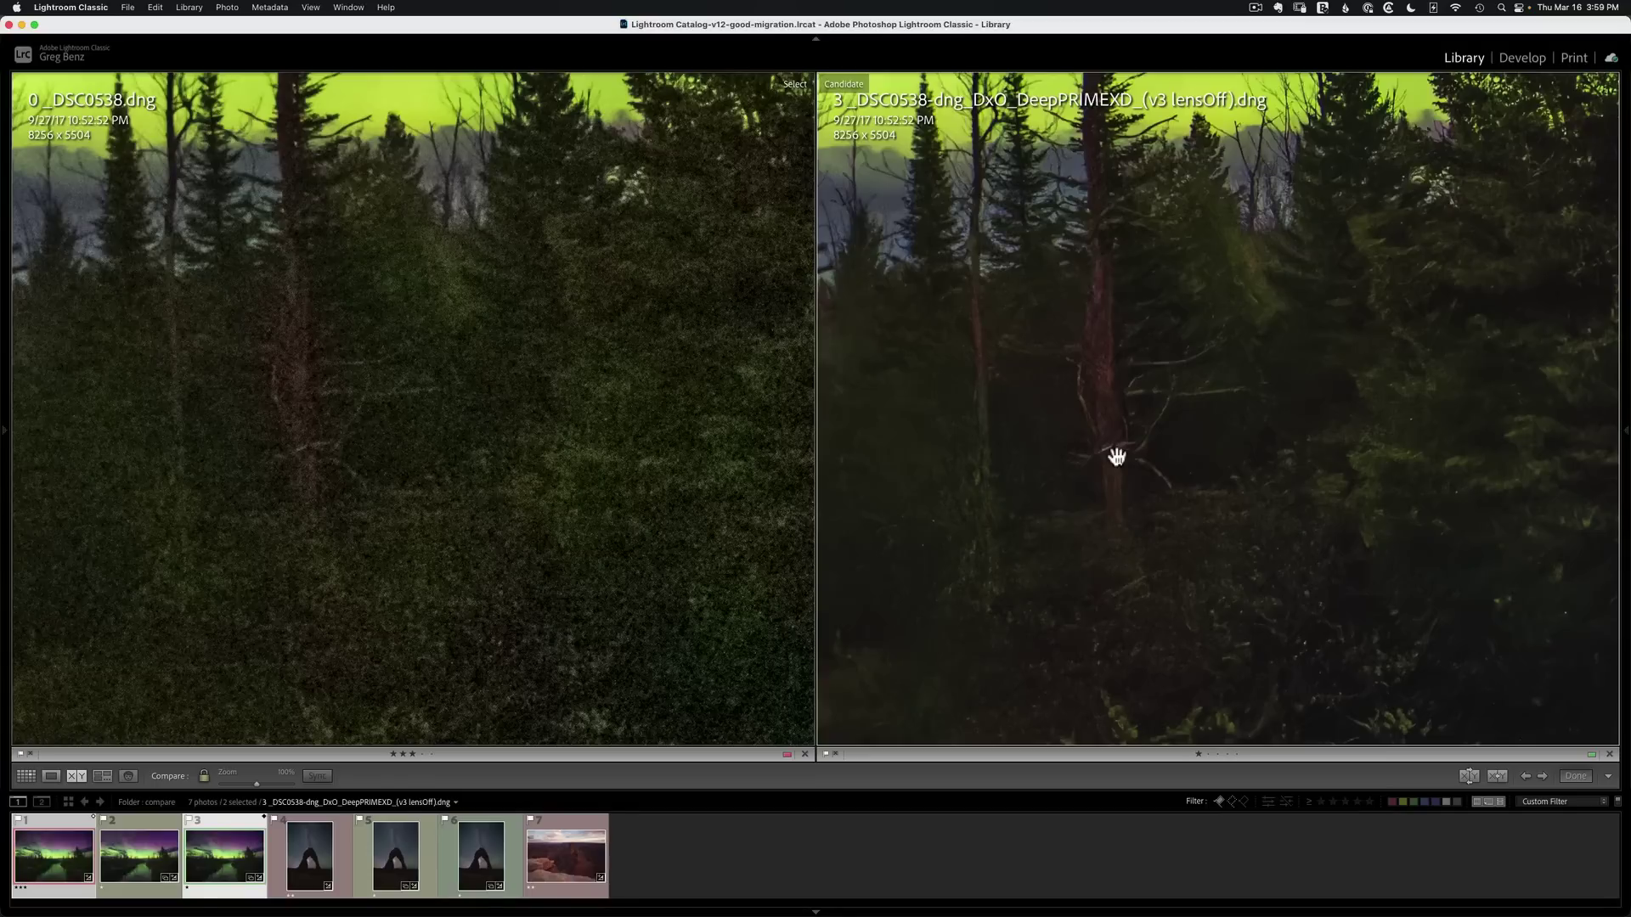
- Open the DeepPRIME XD aurora DNG in the Develop module
{"action": "key", "text": "g"}
{"action": "left_click", "coordinate": [711, 517]}
{"action": "left_click", "coordinate": [646, 272]}
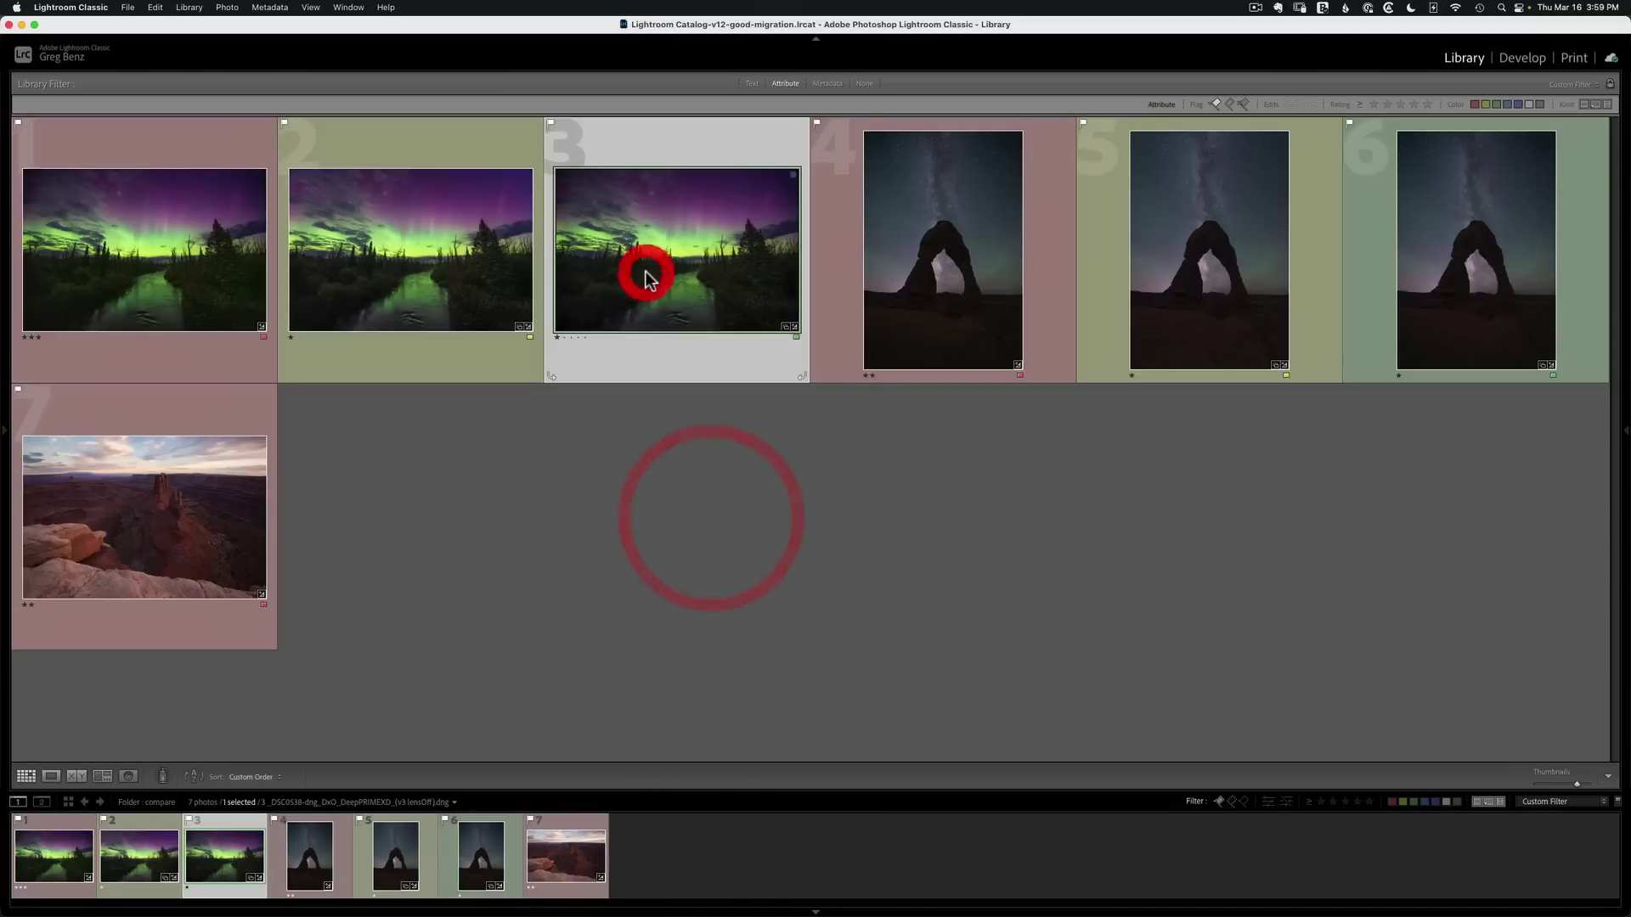
{"action": "key", "text": "d"}
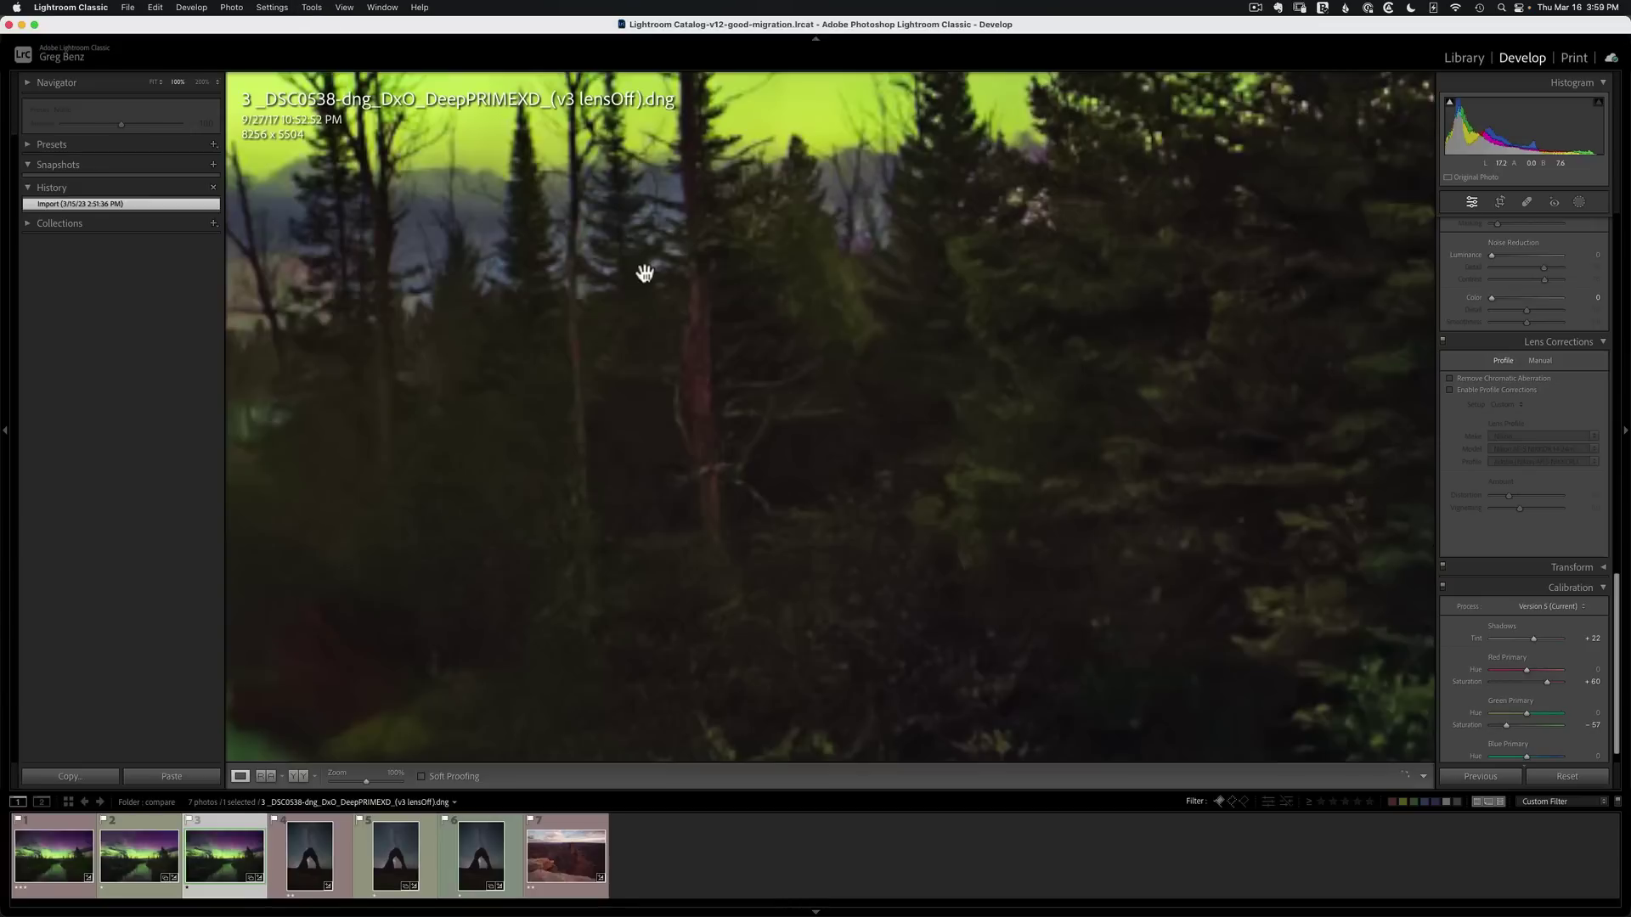
- Fit the photo in view and review the Basic, Detail and Lens Corrections panels
{"action": "left_click_drag", "start_coordinate": [1614, 594], "coordinate": [1614, 208]}
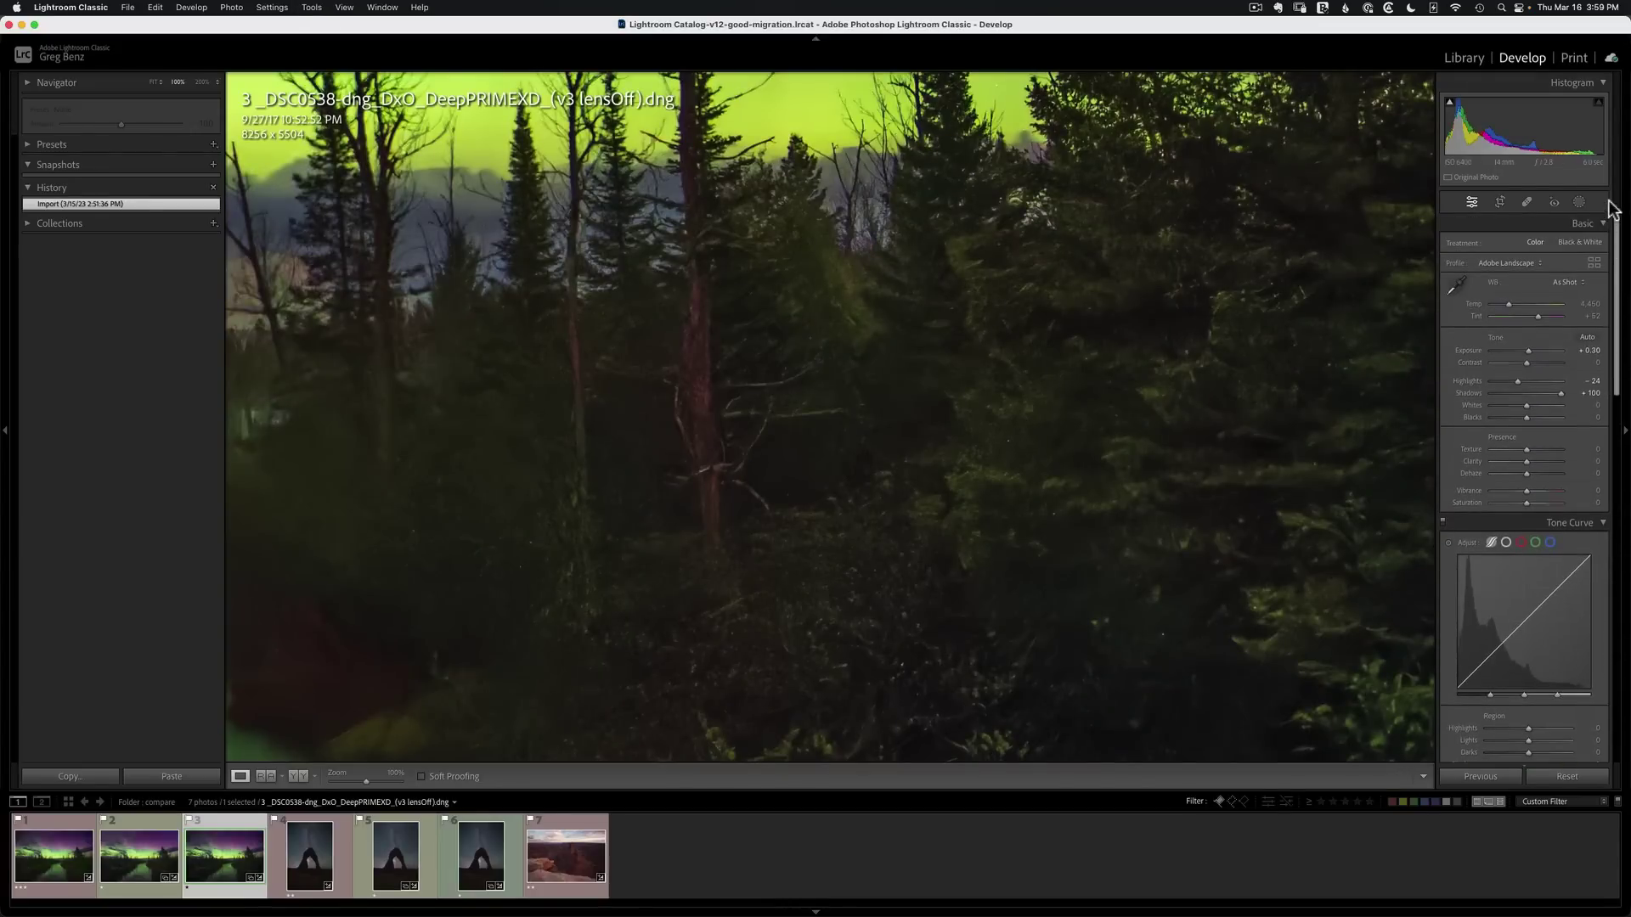
{"action": "left_click", "coordinate": [1085, 367]}
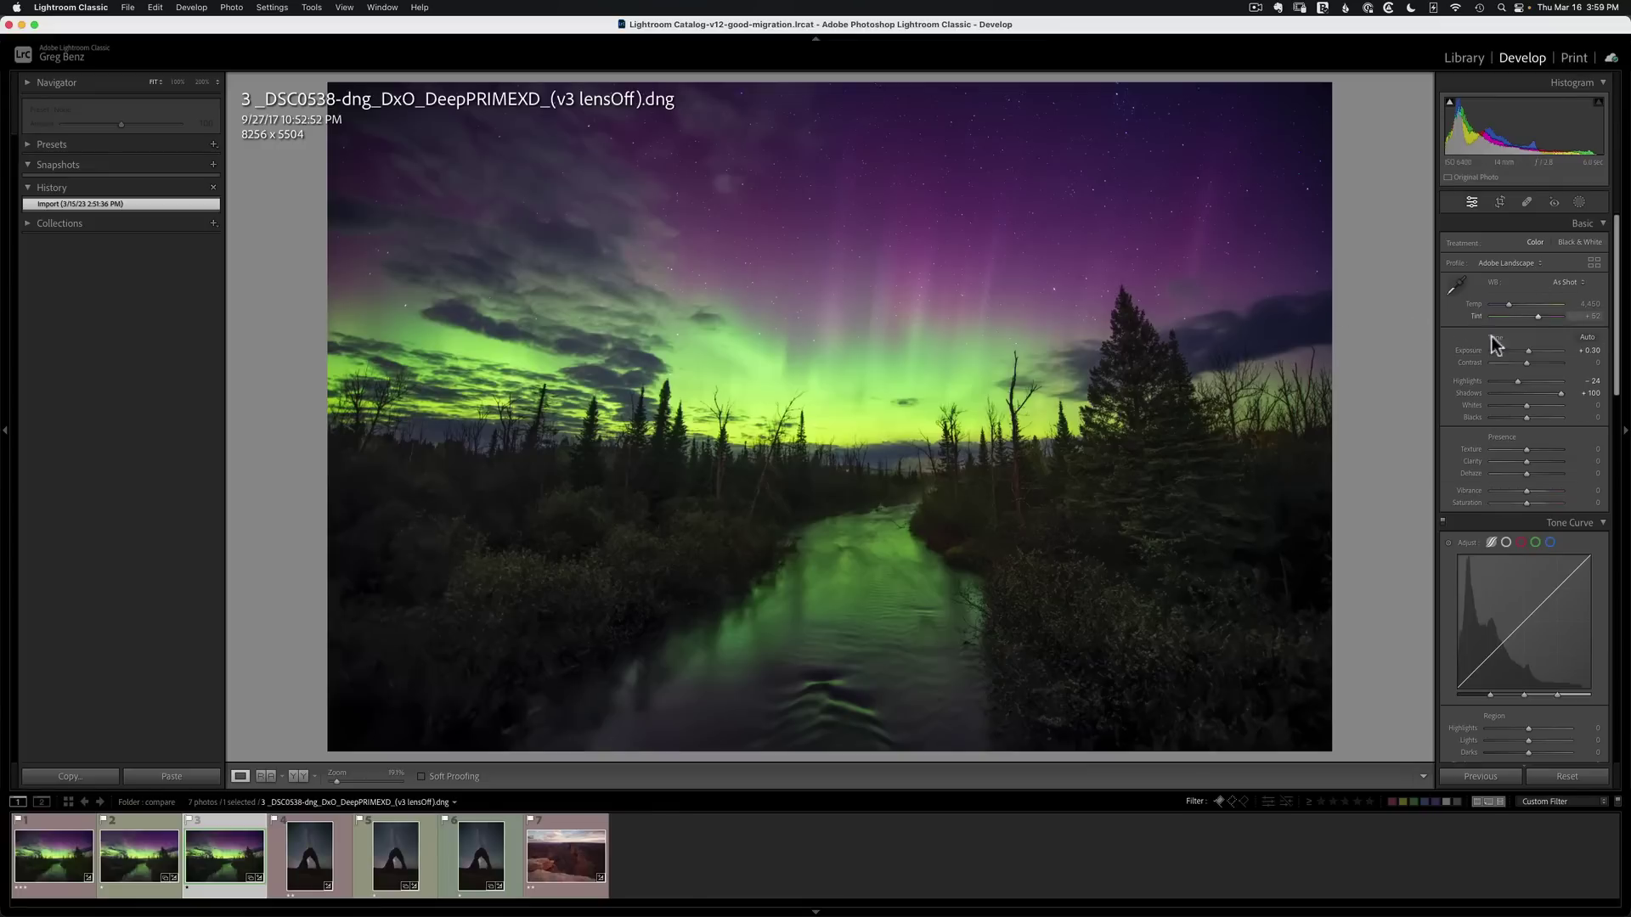
{"action": "left_click_drag", "start_coordinate": [1616, 365], "coordinate": [1614, 672]}
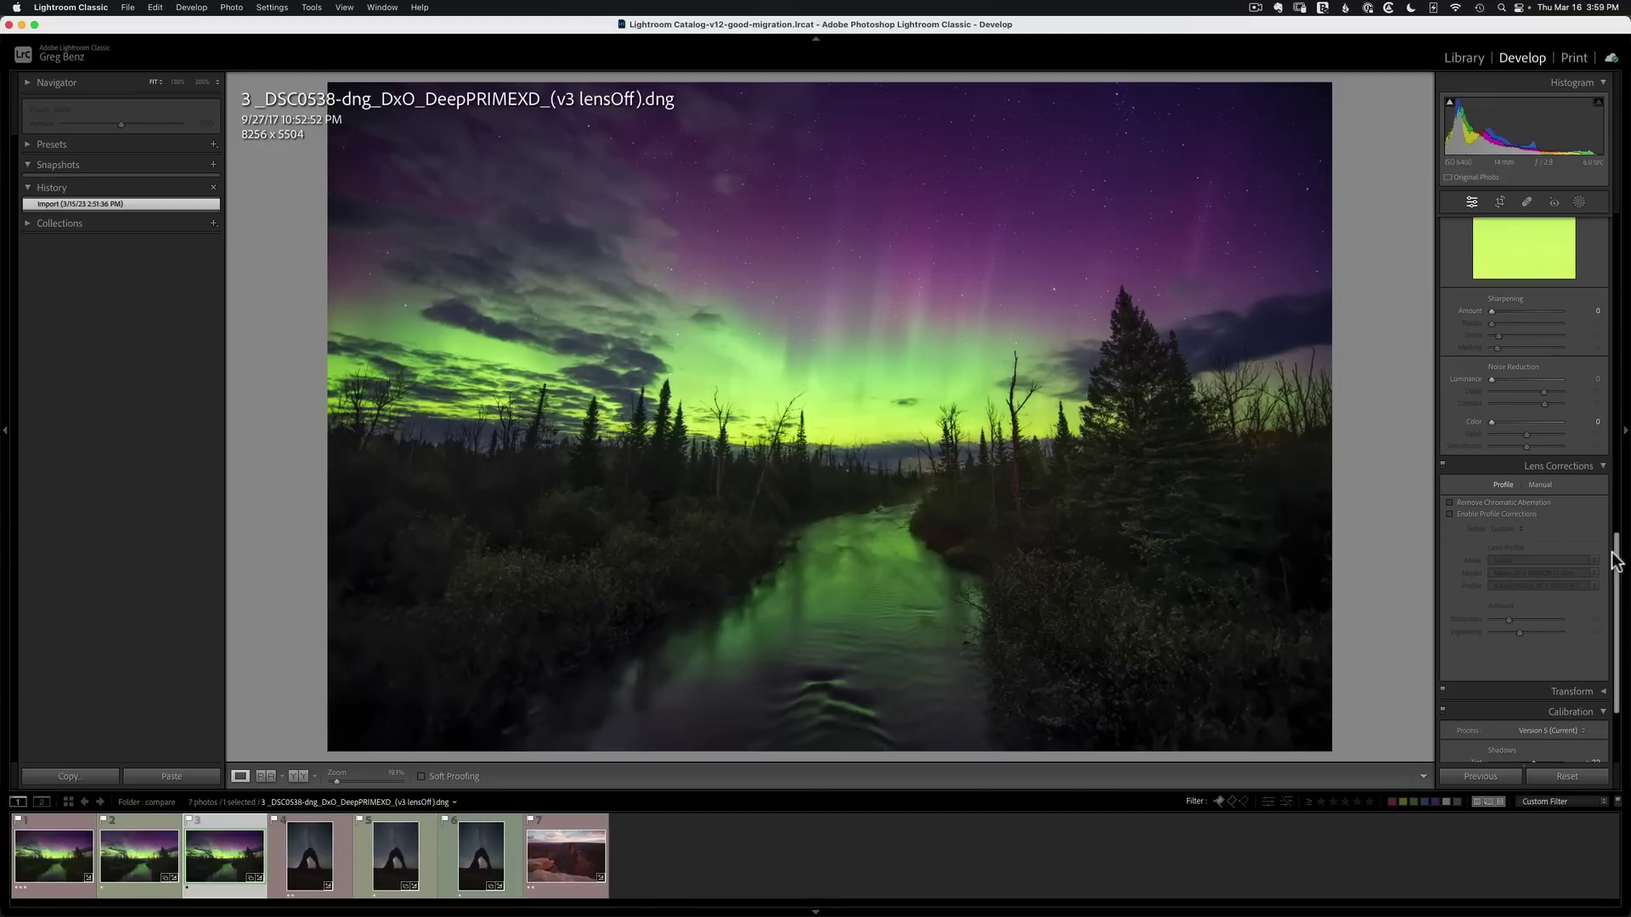
{"action": "left_click_drag", "start_coordinate": [1617, 565], "coordinate": [1617, 510]}
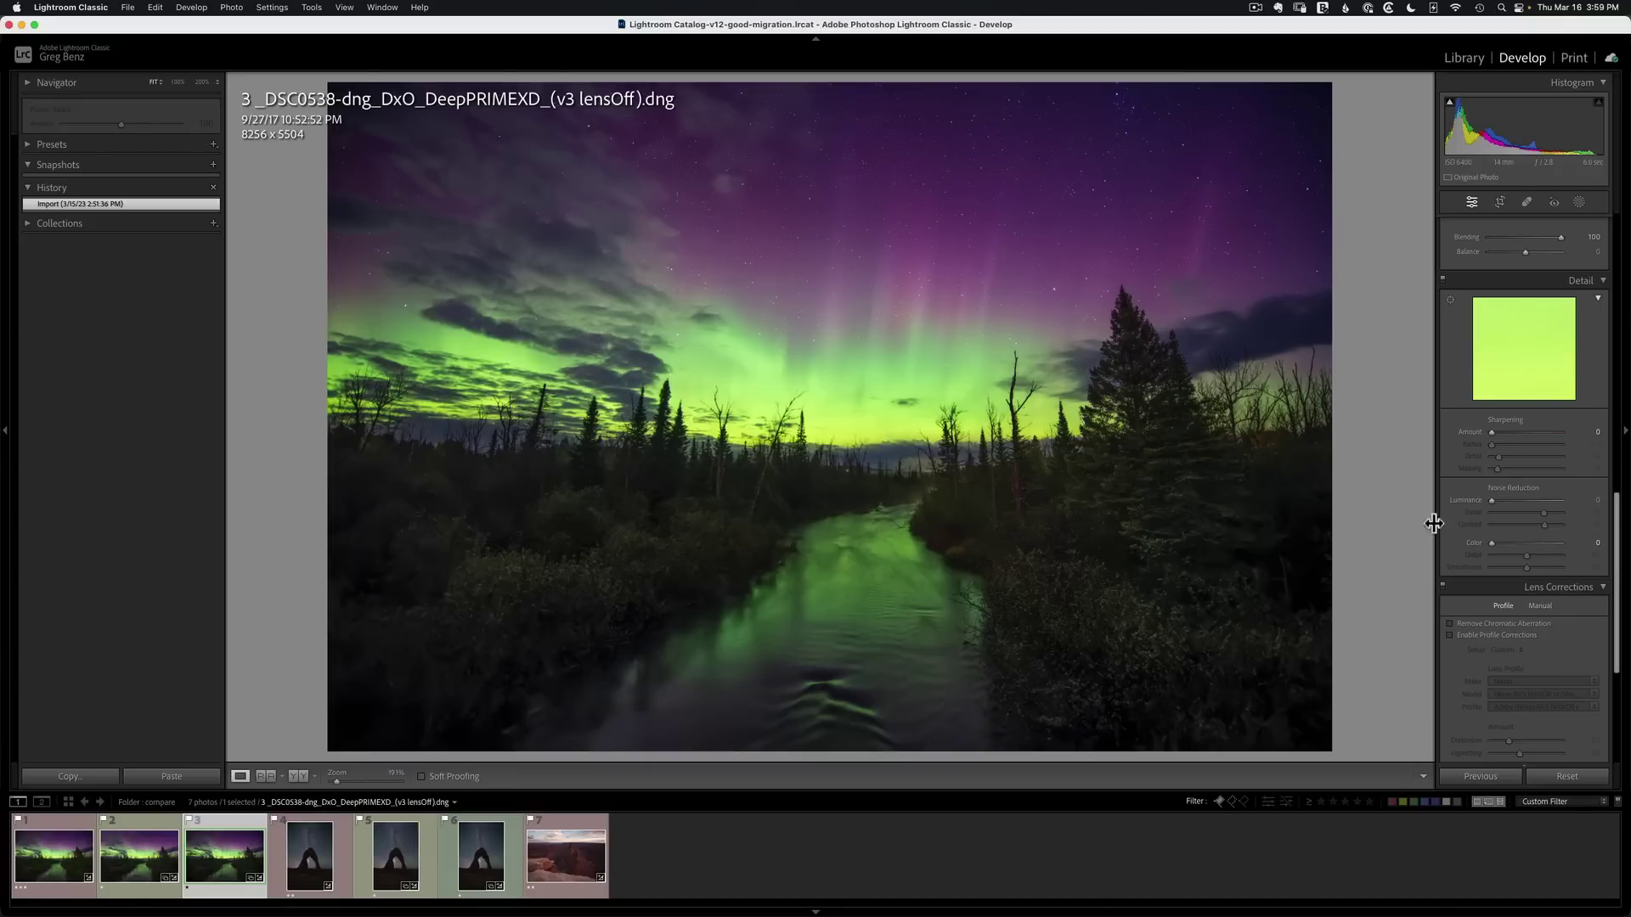
{"action": "left_click_drag", "start_coordinate": [1621, 605], "coordinate": [1619, 281]}
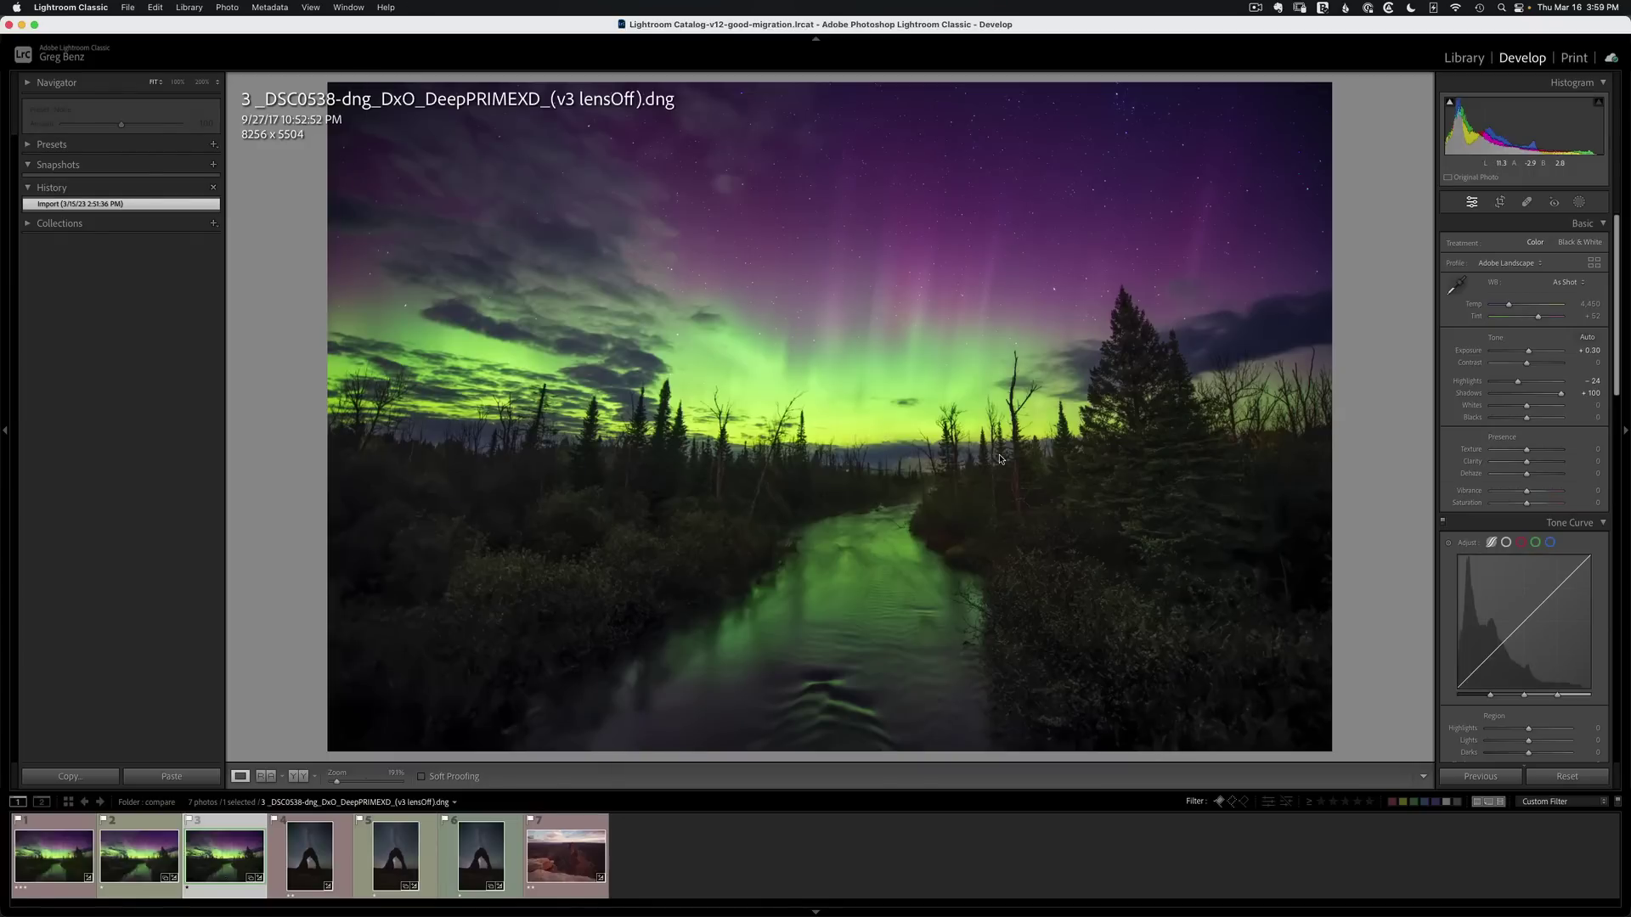
- Compare arch raw _DSC8212.nef with its DeepPRIME v2 DNG at 100%, panned to the peak and stars
{"action": "key", "text": "g"}
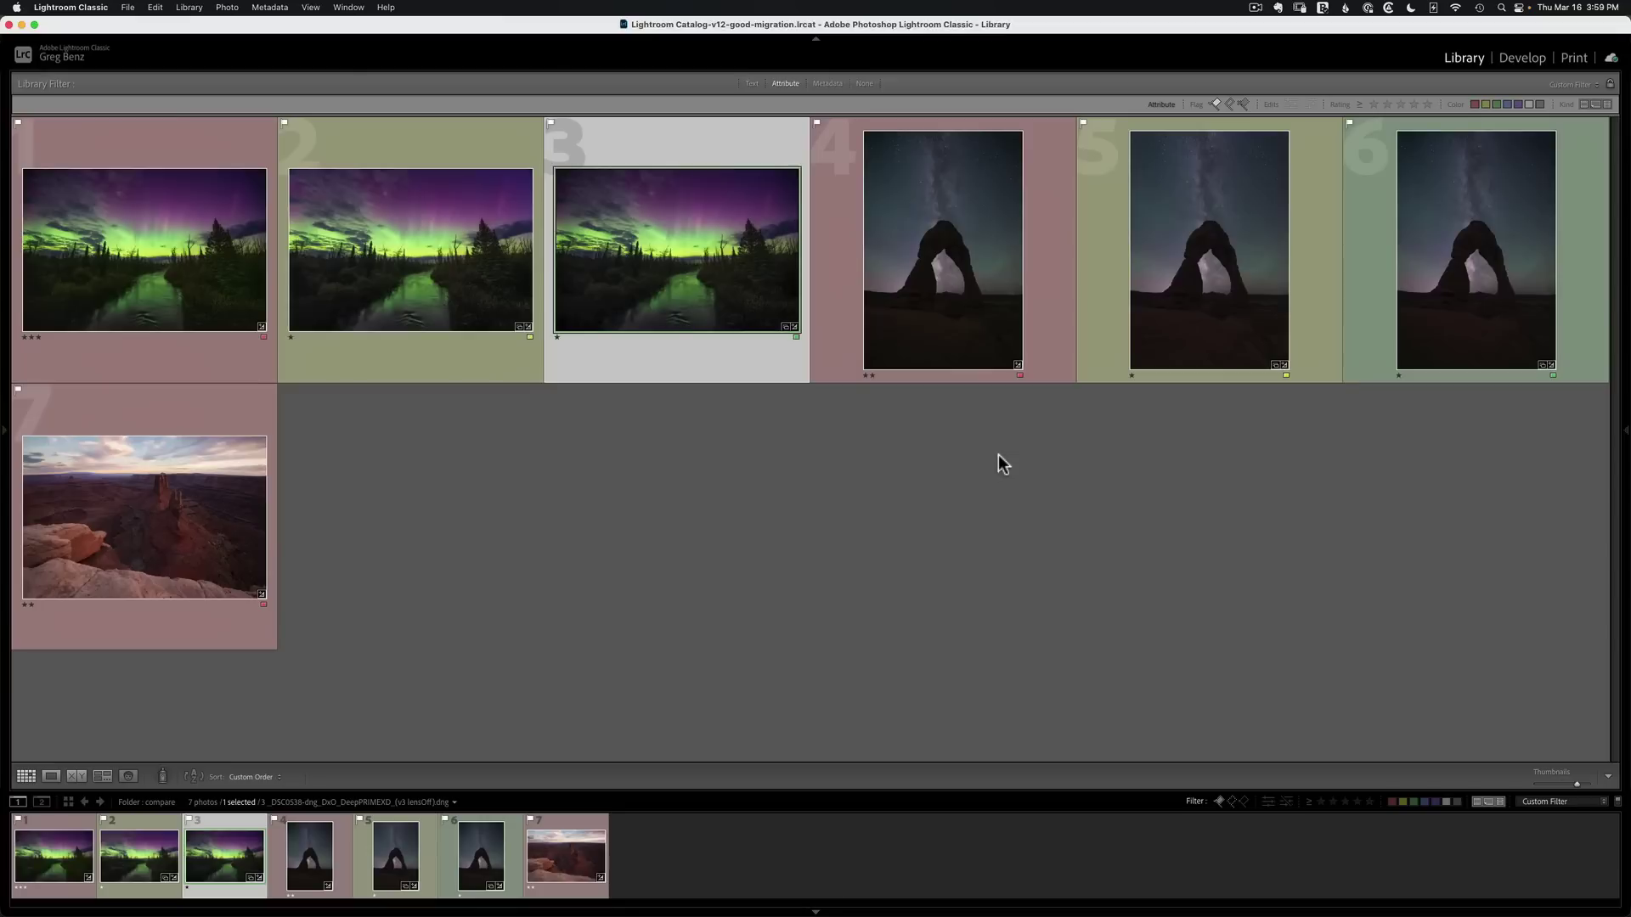
{"action": "left_click", "coordinate": [939, 282]}
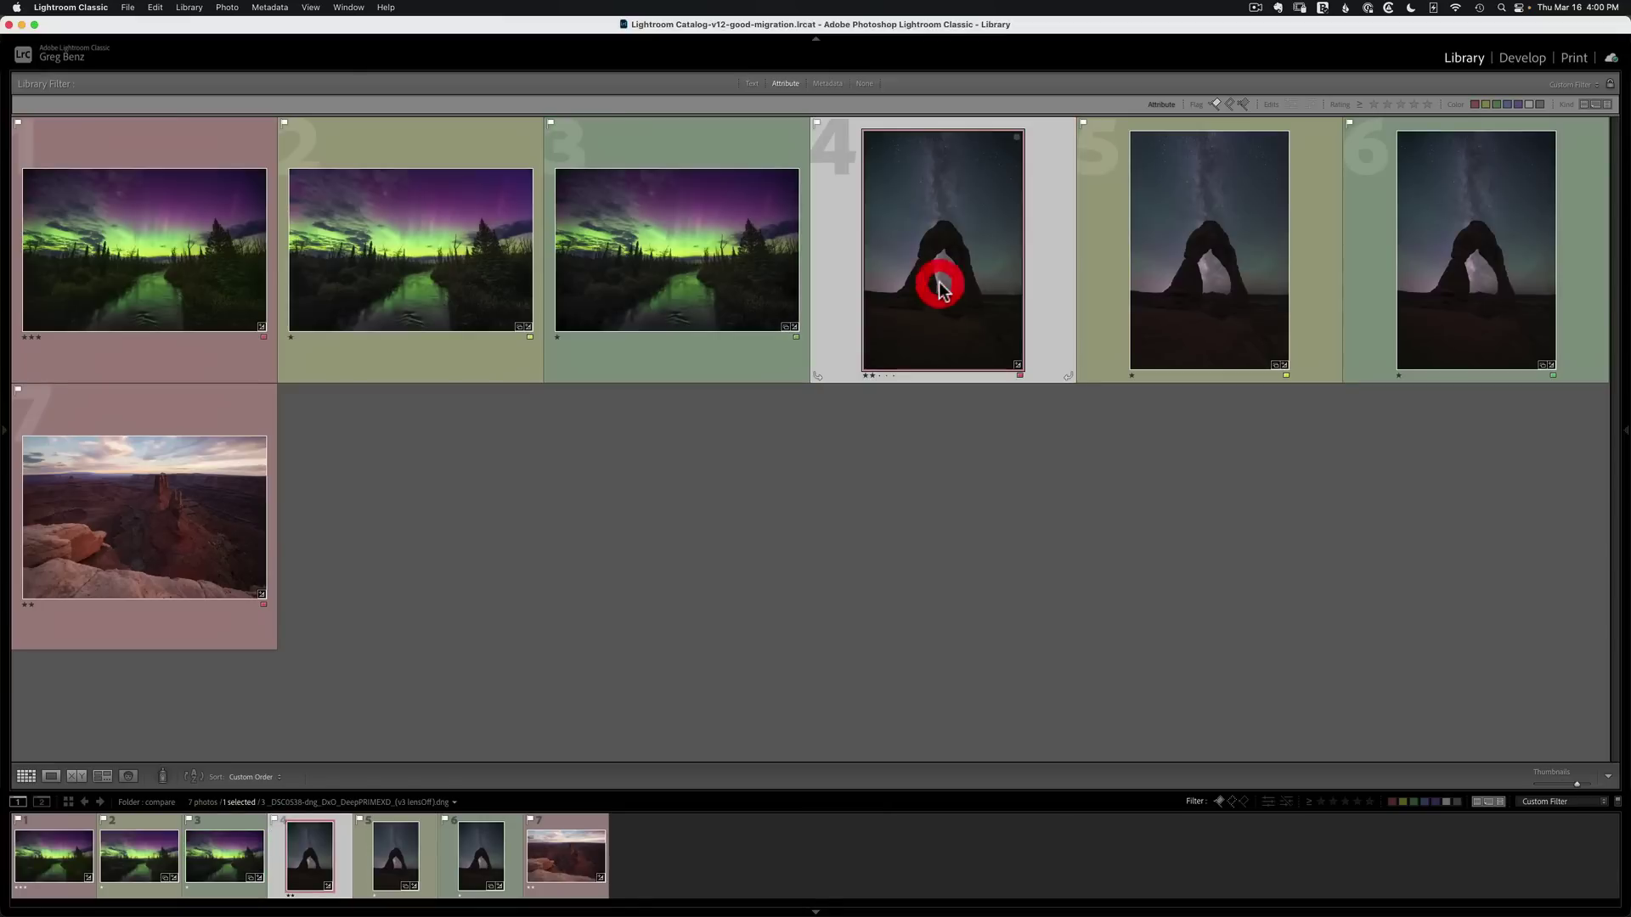
{"action": "left_click", "coordinate": [1170, 293], "text": "super"}
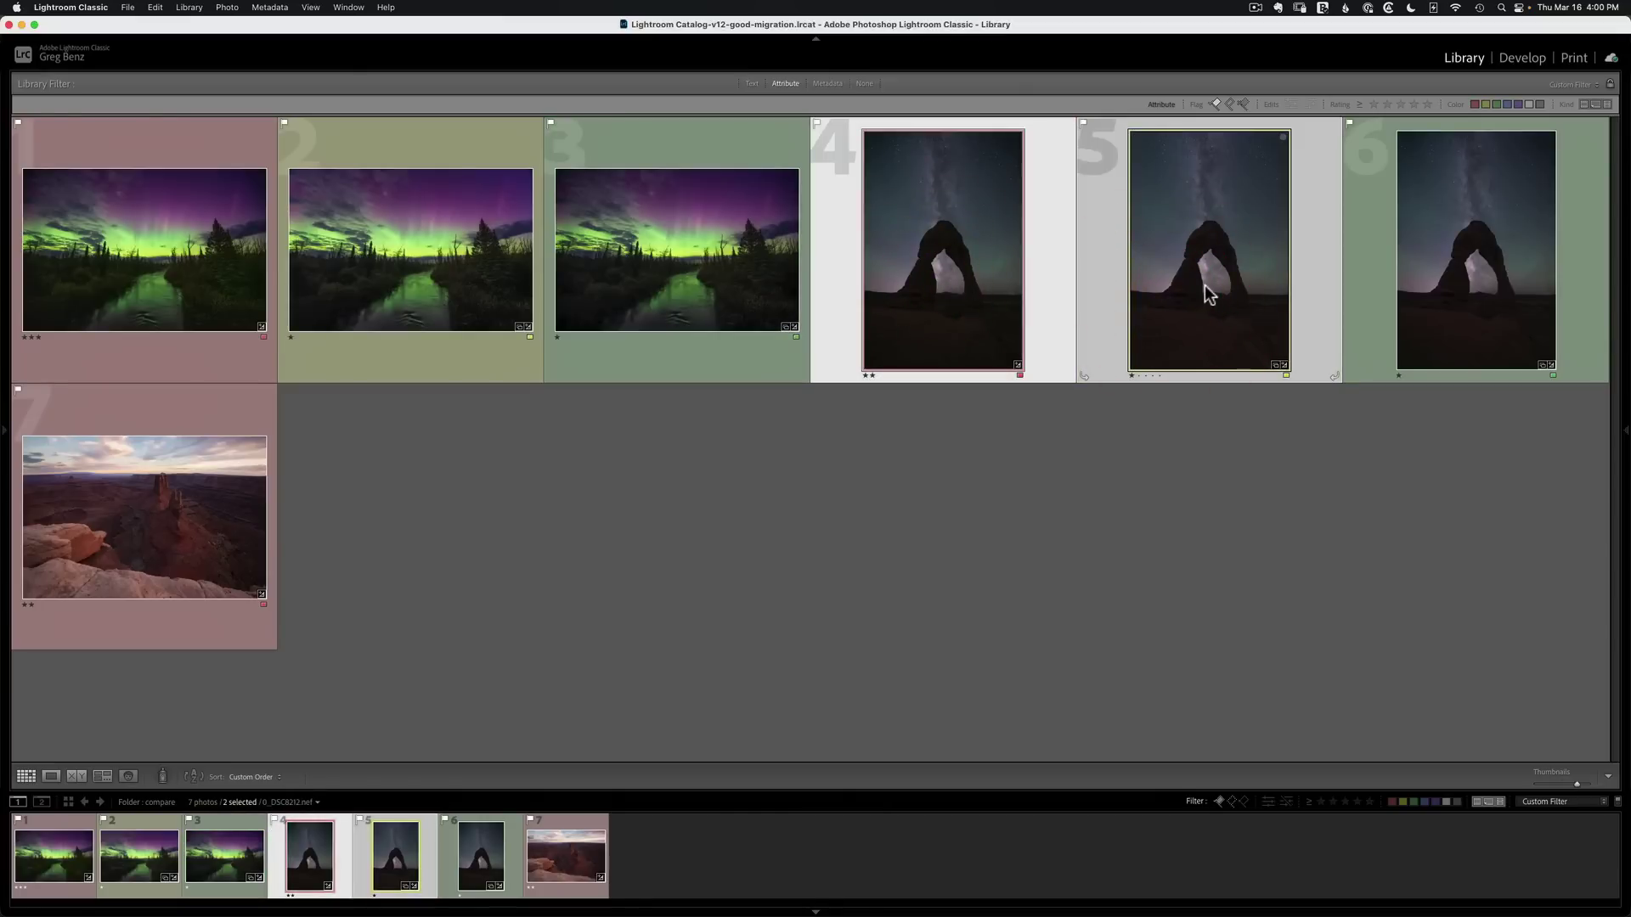
{"action": "key", "text": "c"}
{"action": "left_click", "coordinate": [409, 377]}
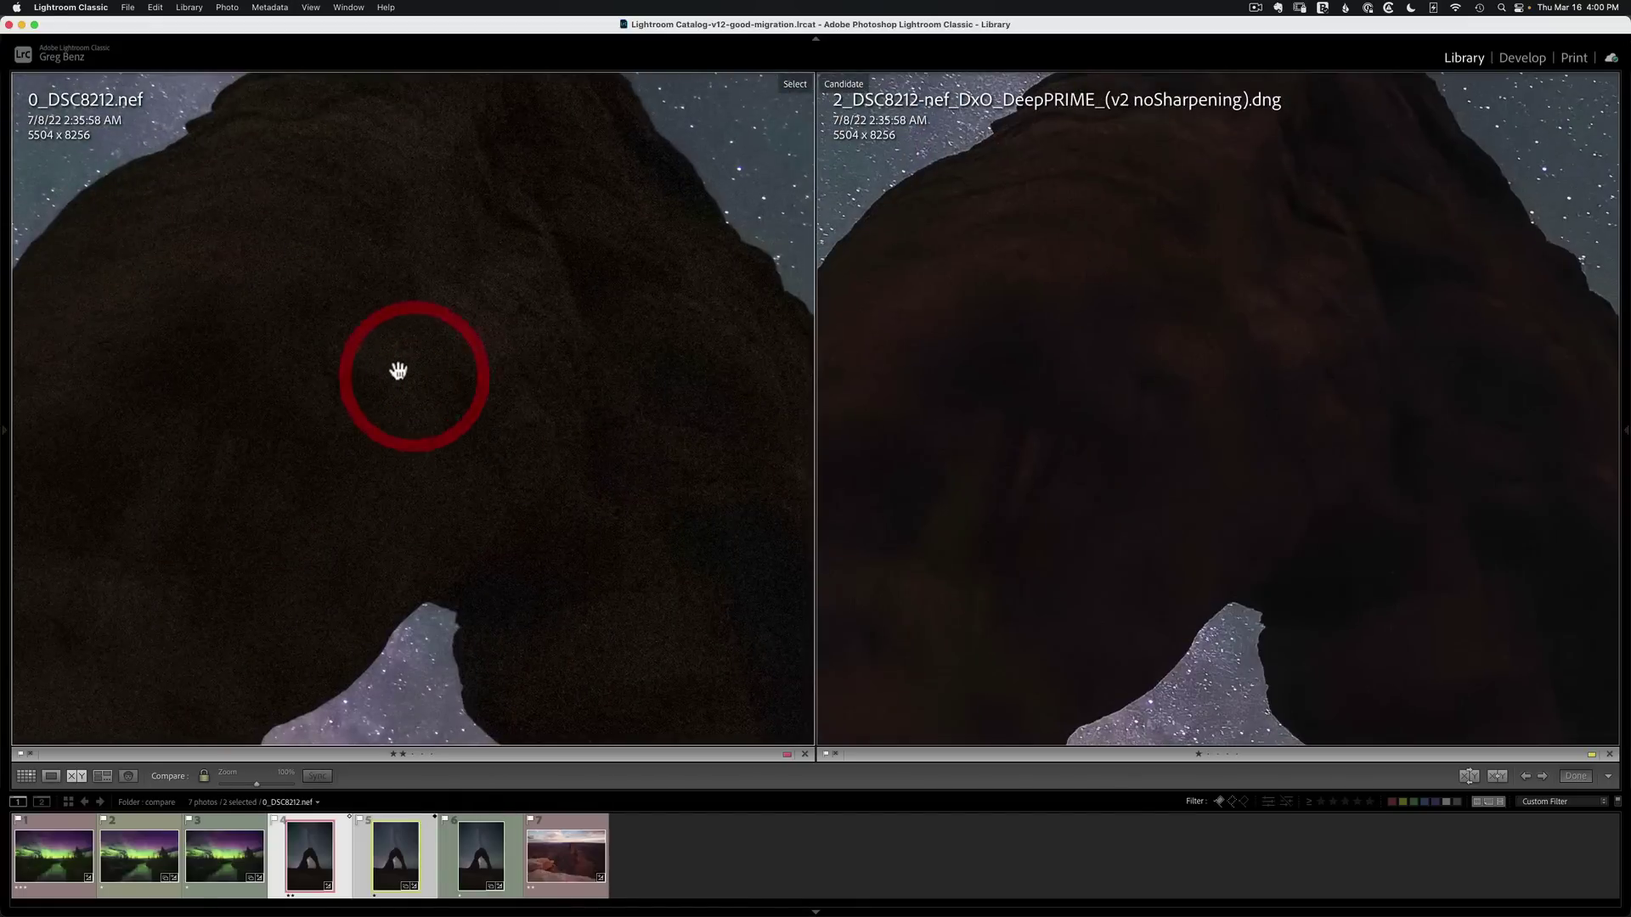
{"action": "left_click_drag", "start_coordinate": [399, 372], "coordinate": [553, 546]}
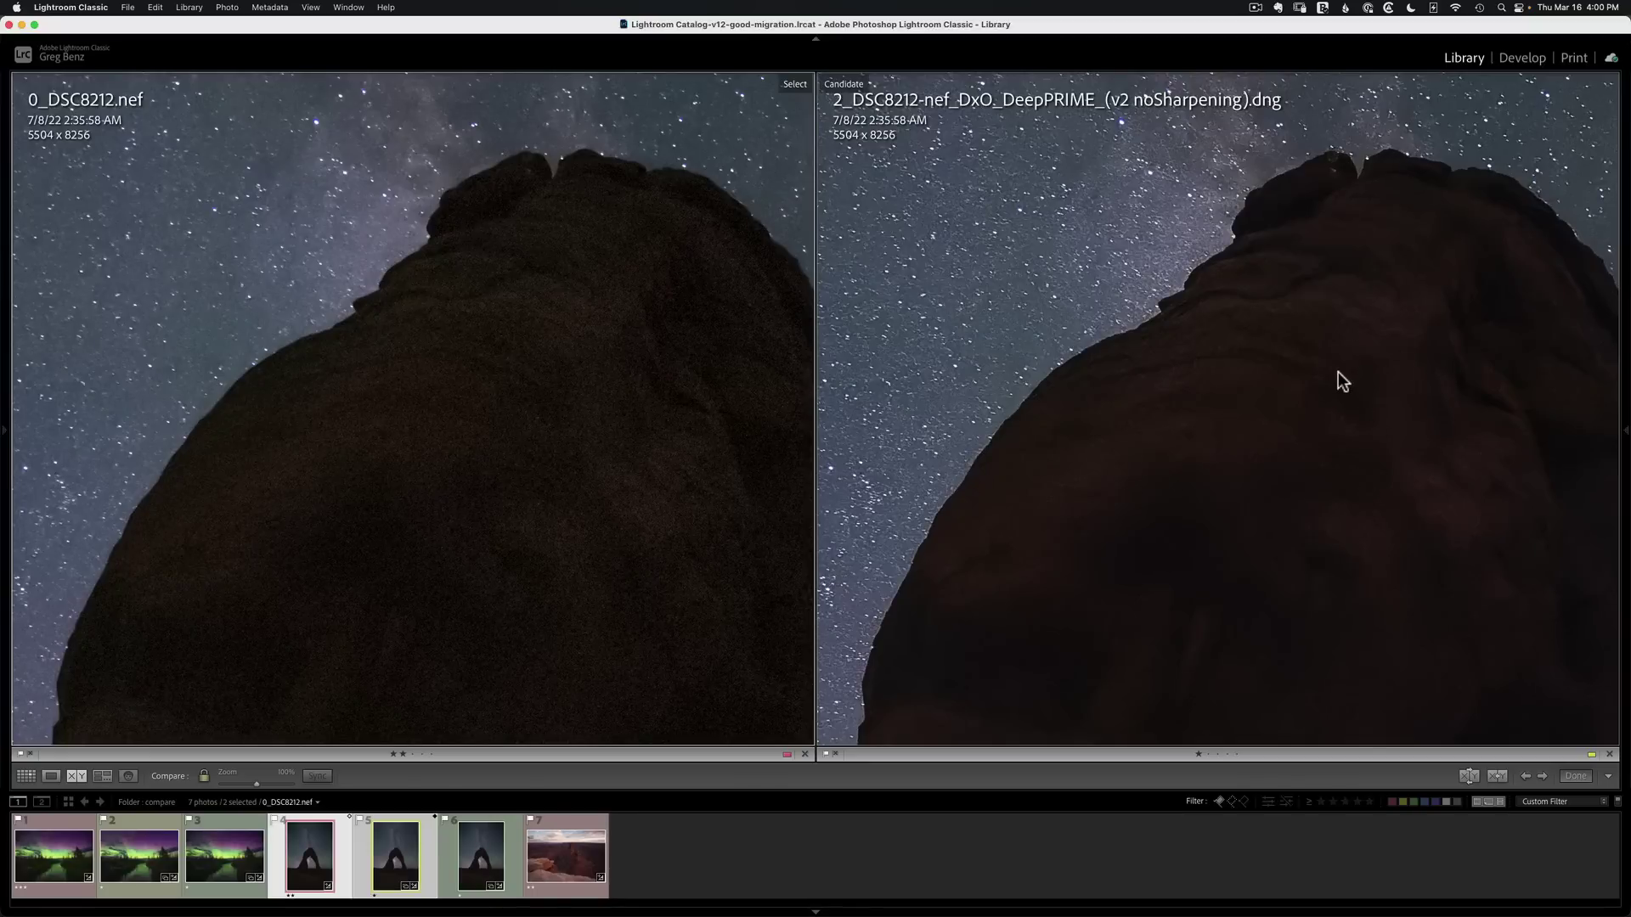
- Select the DeepPRIME and DeepPRIME XD arch versions and compare them side by side
{"action": "key", "text": "g"}
{"action": "left_click", "coordinate": [1276, 522]}
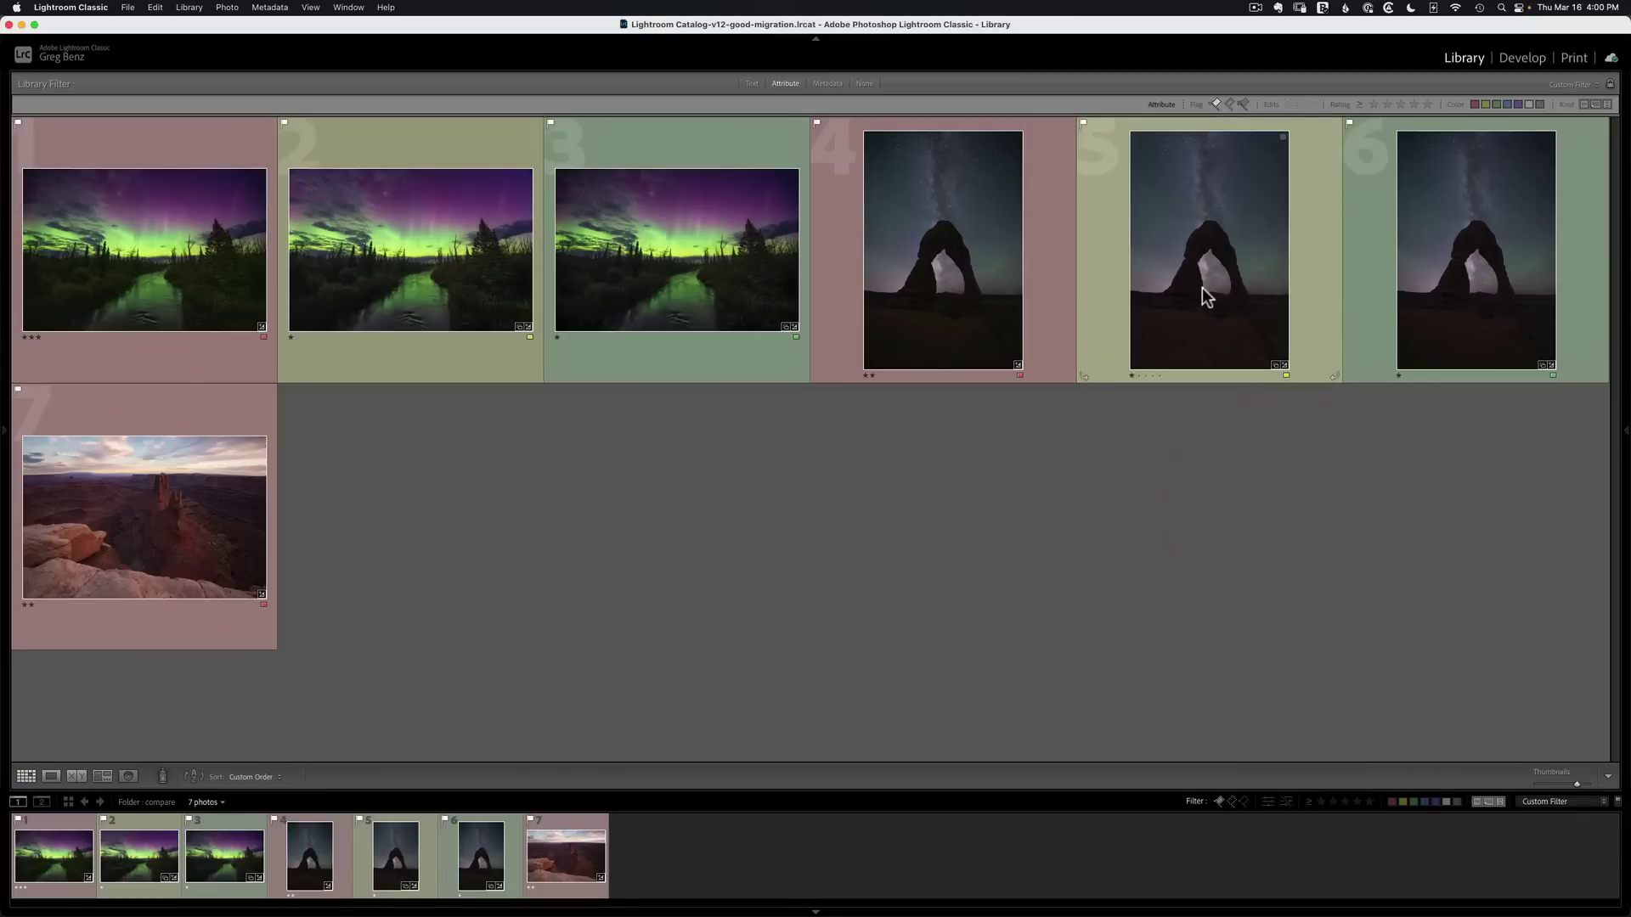
{"action": "left_click", "coordinate": [1201, 287]}
{"action": "left_click", "coordinate": [1442, 299], "text": "super"}
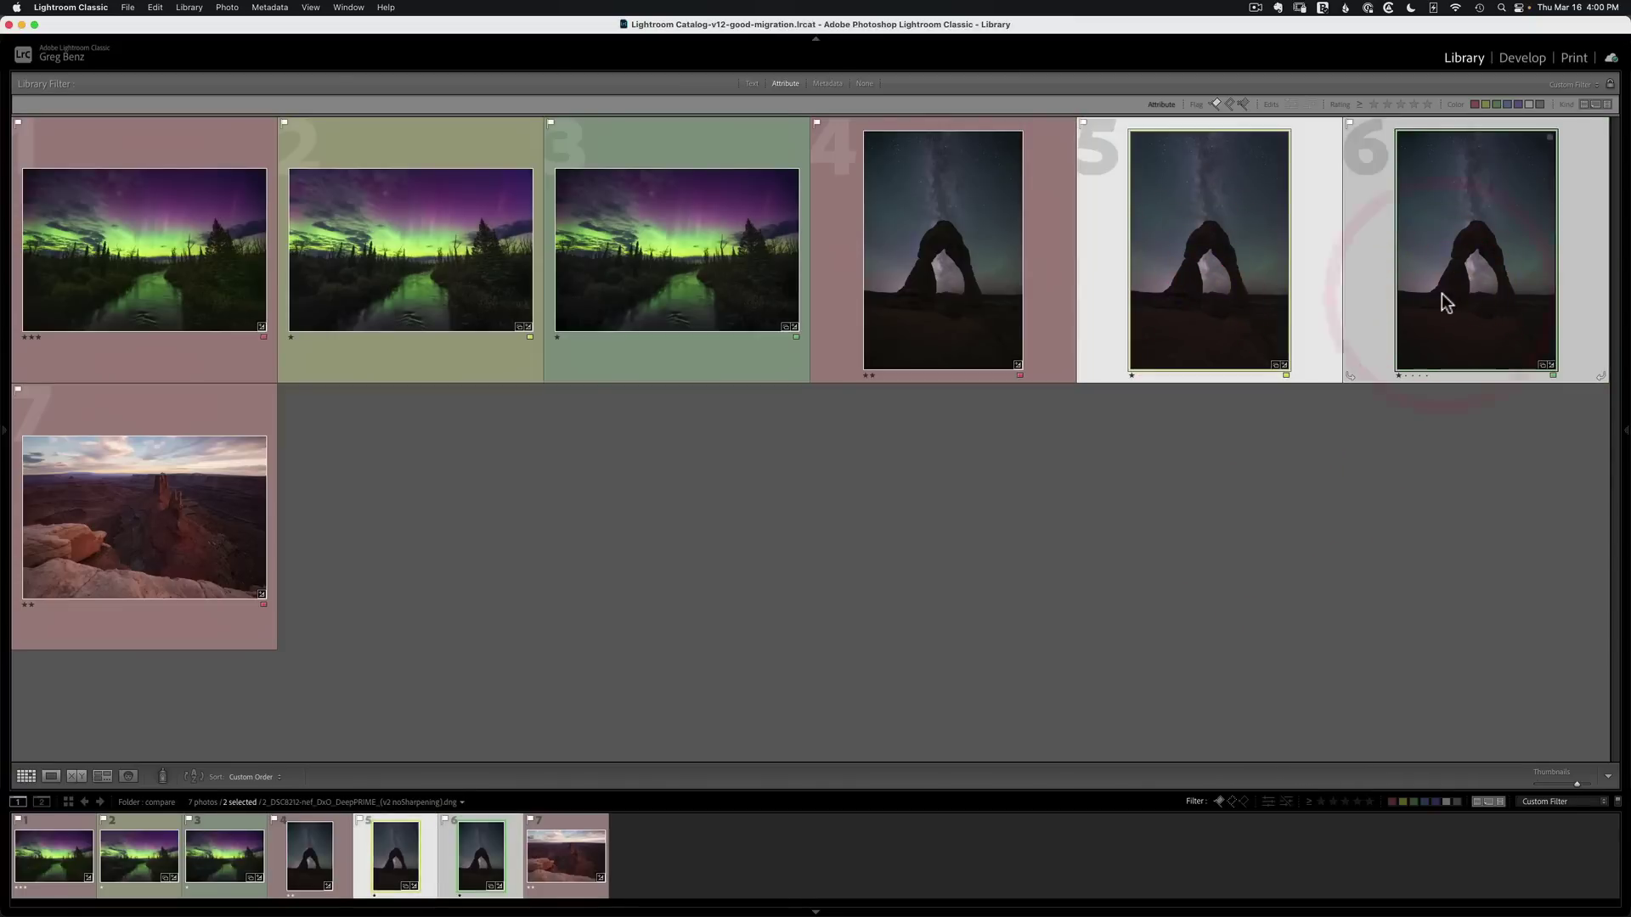
{"action": "key", "text": "c"}
- At 200%, pan both previews over the starry sky, rock face and cliff edge, then return to 100%
{"action": "left_click_drag", "start_coordinate": [1364, 462], "coordinate": [1245, 378]}
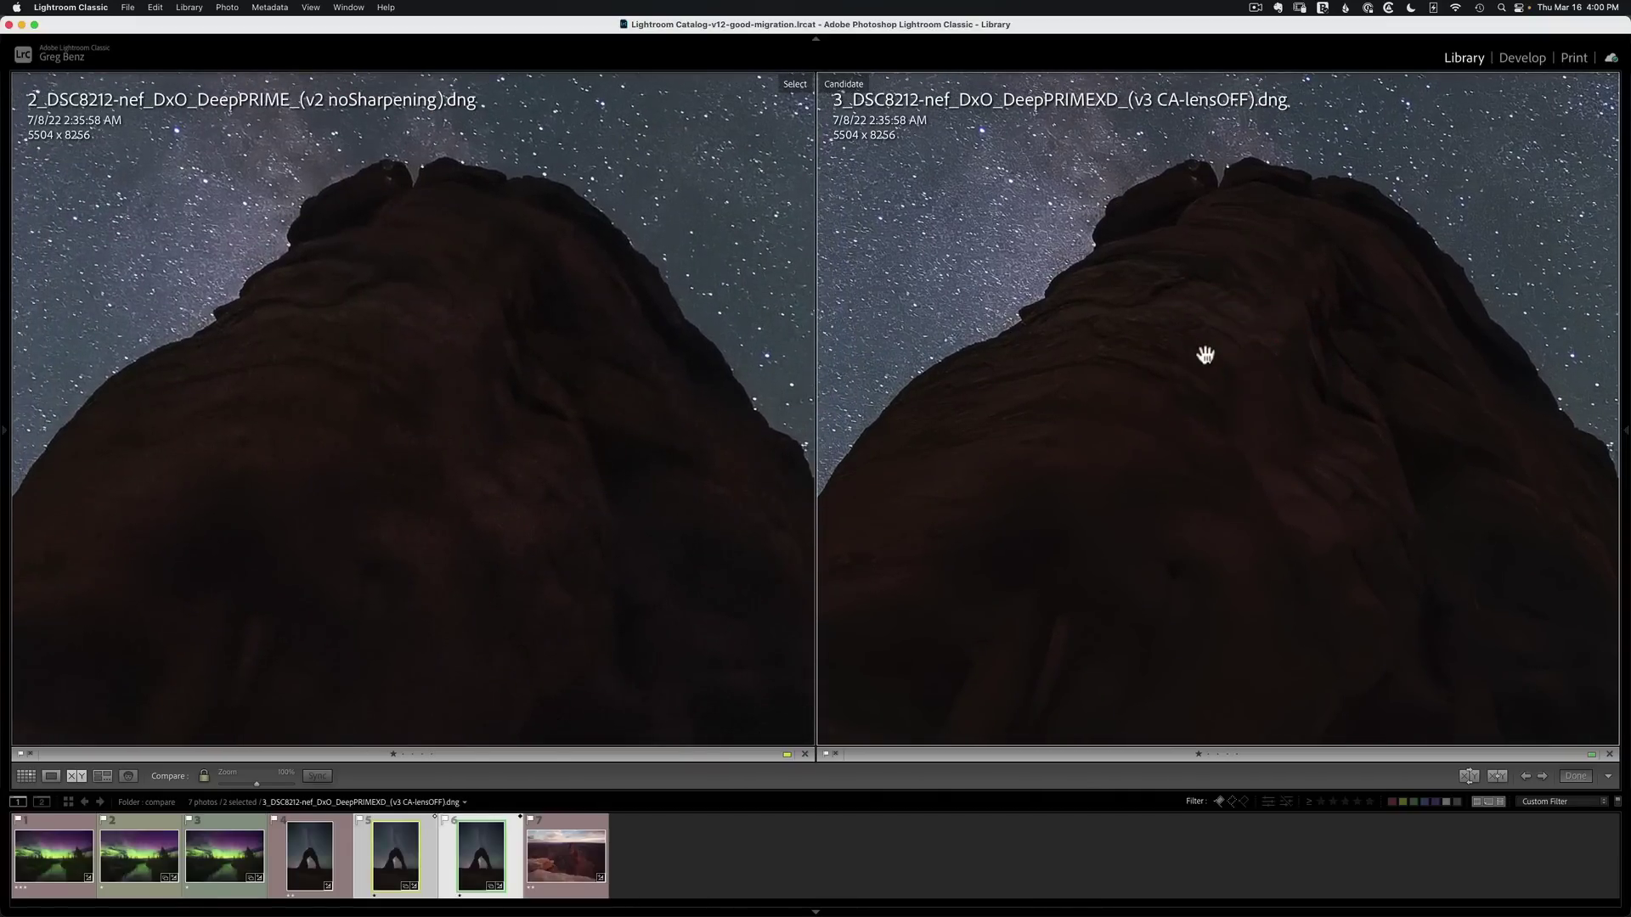
{"action": "key", "text": "super+equal"}
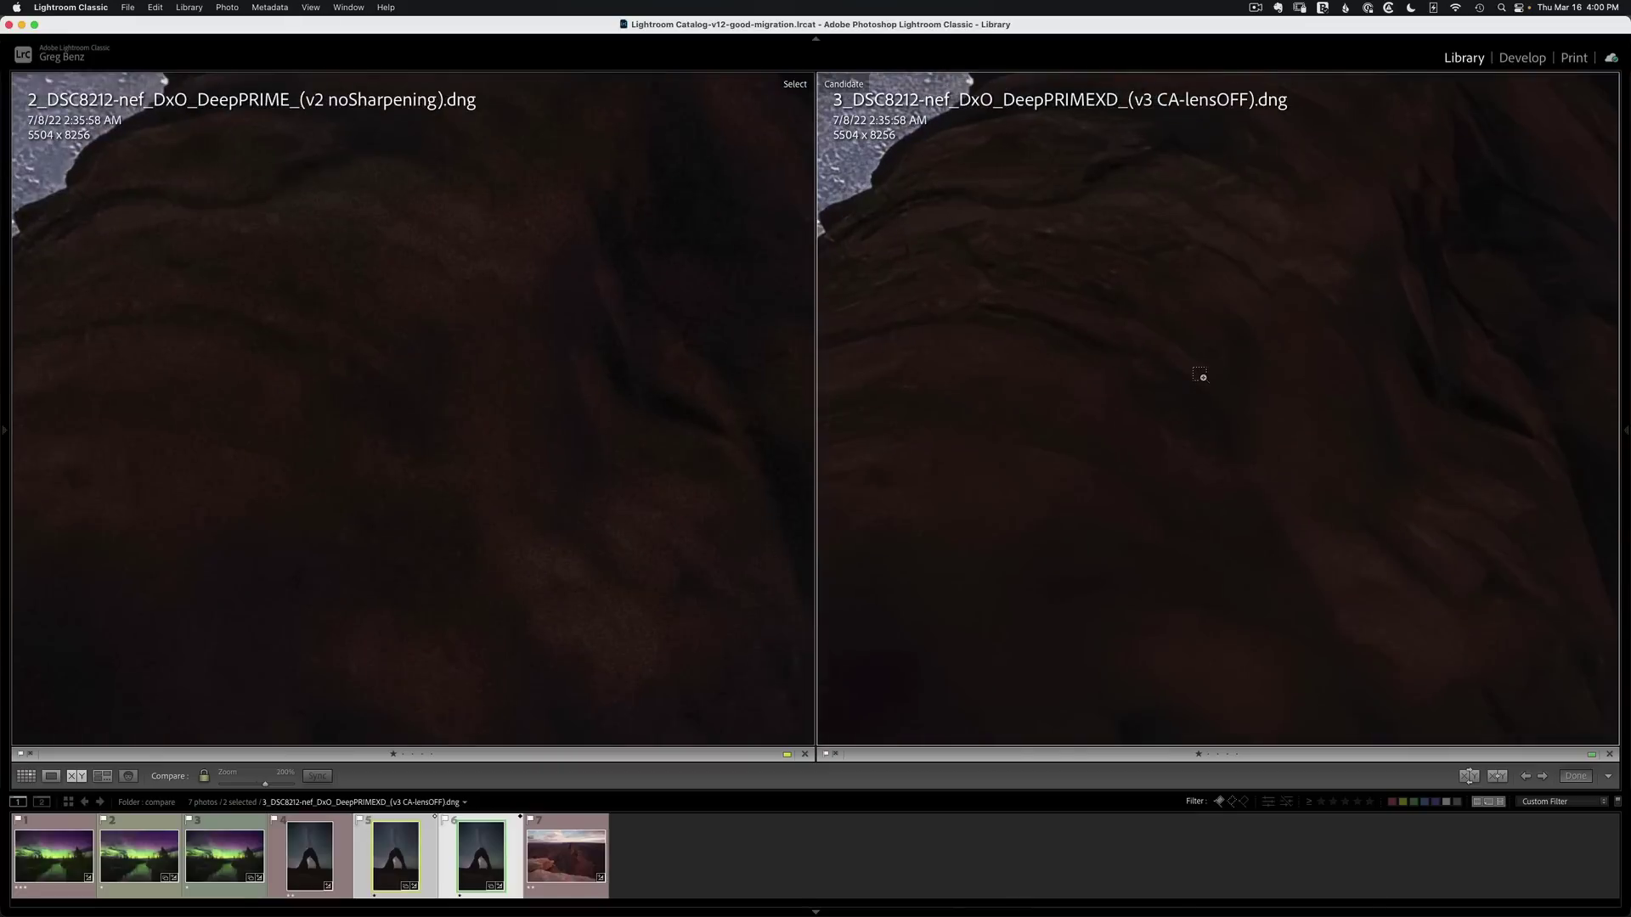
{"action": "left_click_drag", "start_coordinate": [1195, 379], "coordinate": [1282, 498]}
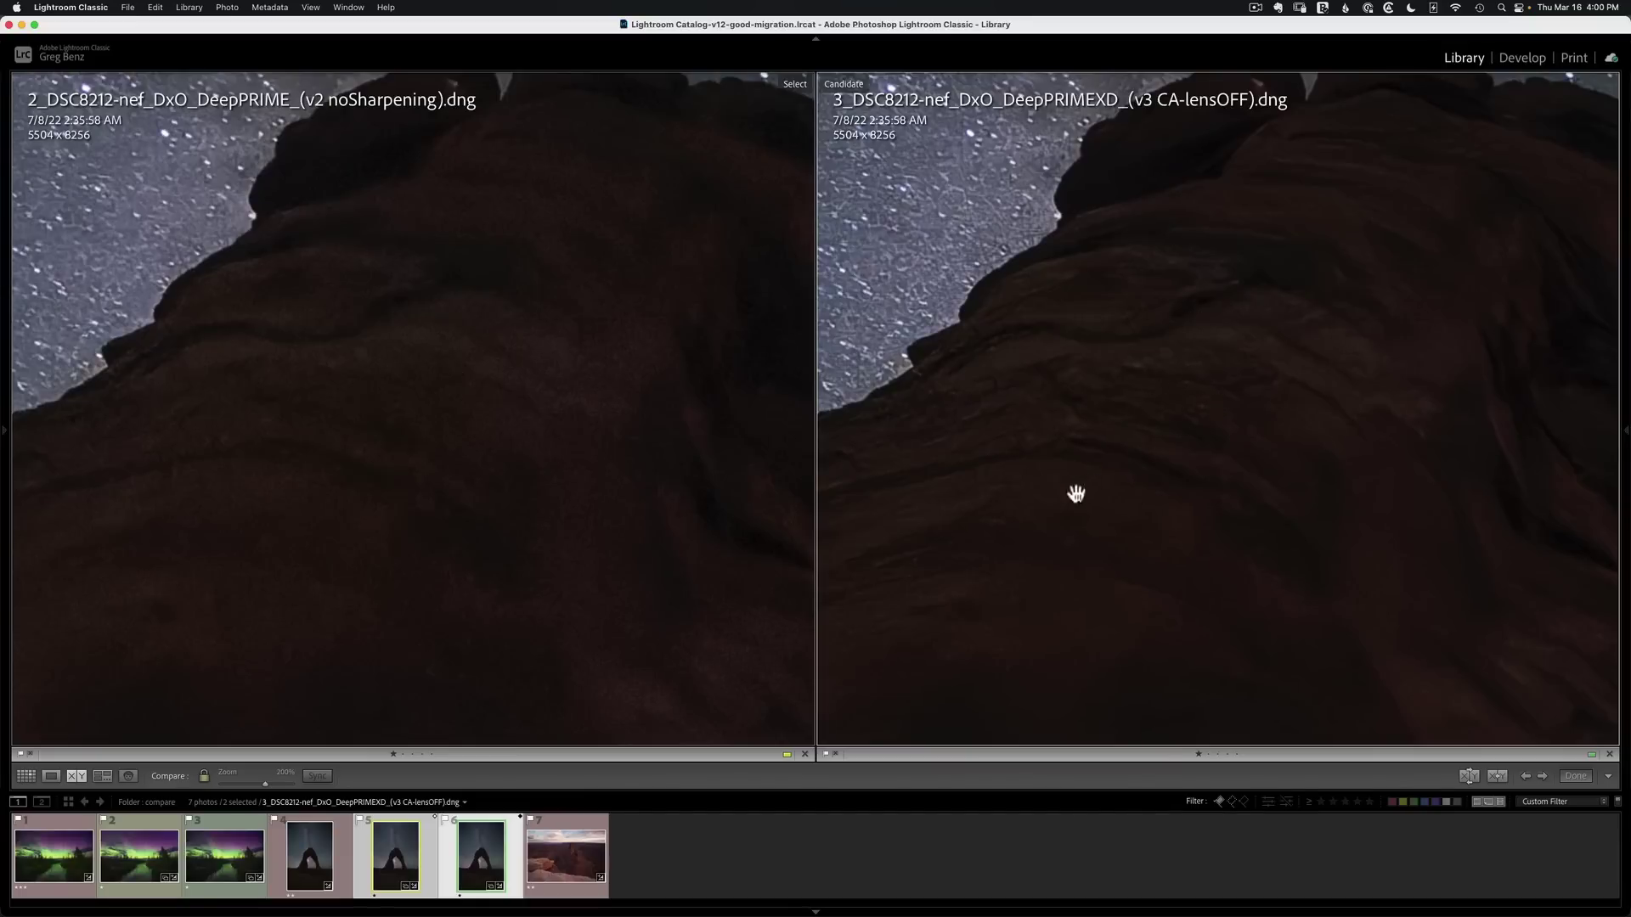
{"action": "left_click_drag", "start_coordinate": [1078, 492], "coordinate": [906, 495]}
{"action": "left_click_drag", "start_coordinate": [1062, 556], "coordinate": [1234, 313]}
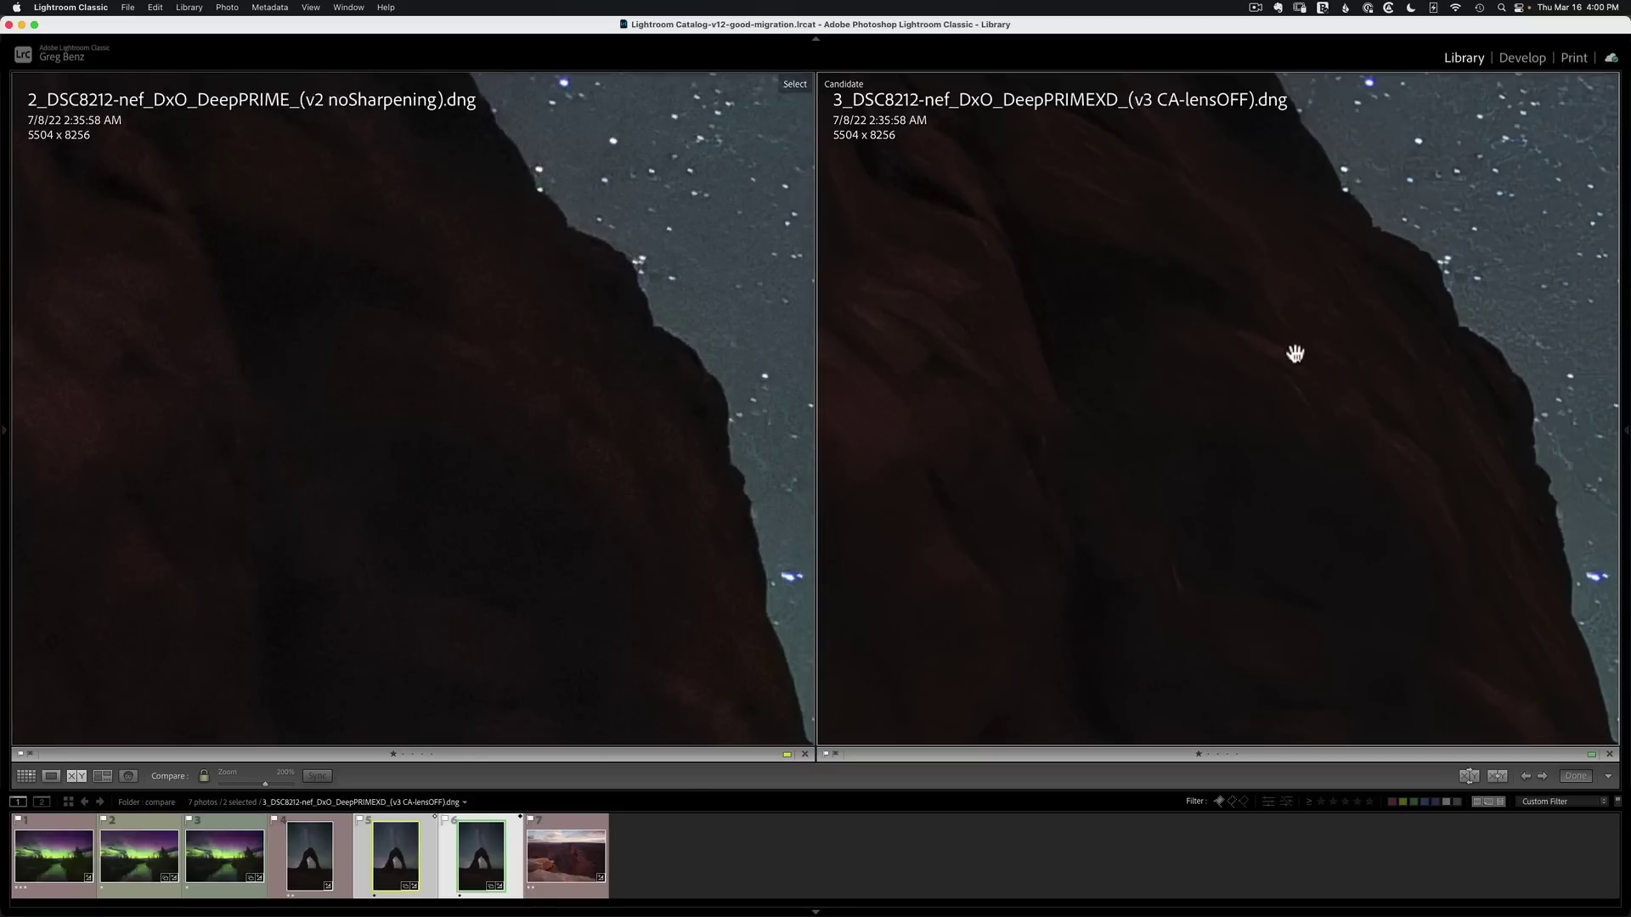
{"action": "left_click_drag", "start_coordinate": [1311, 508], "coordinate": [1366, 413]}
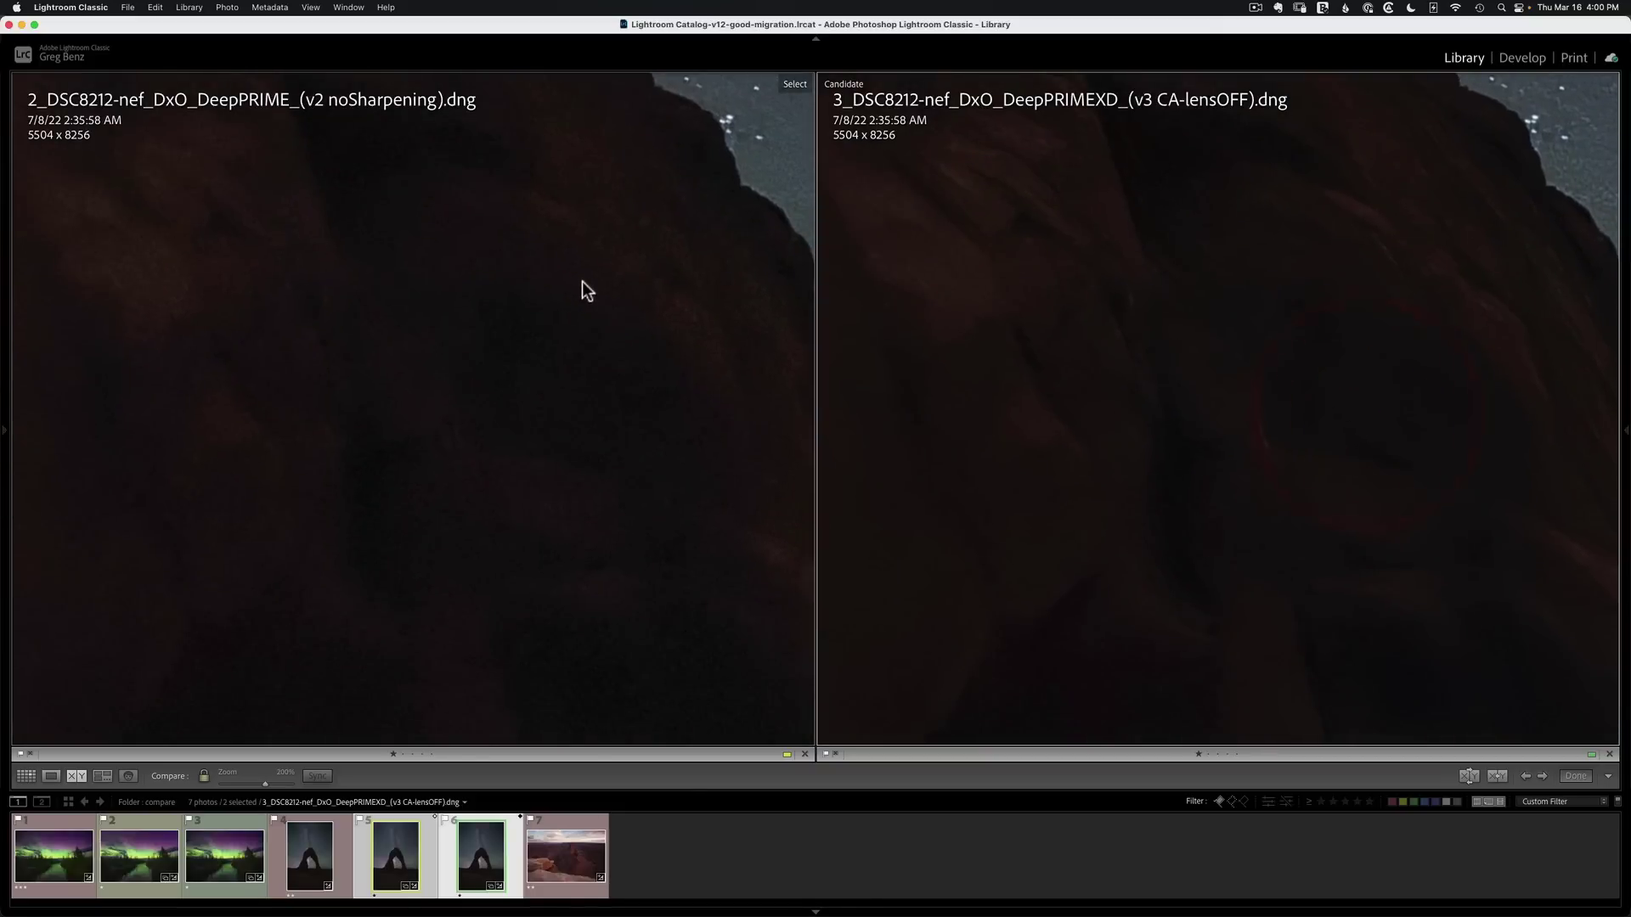
{"action": "left_click_drag", "start_coordinate": [613, 239], "coordinate": [513, 513]}
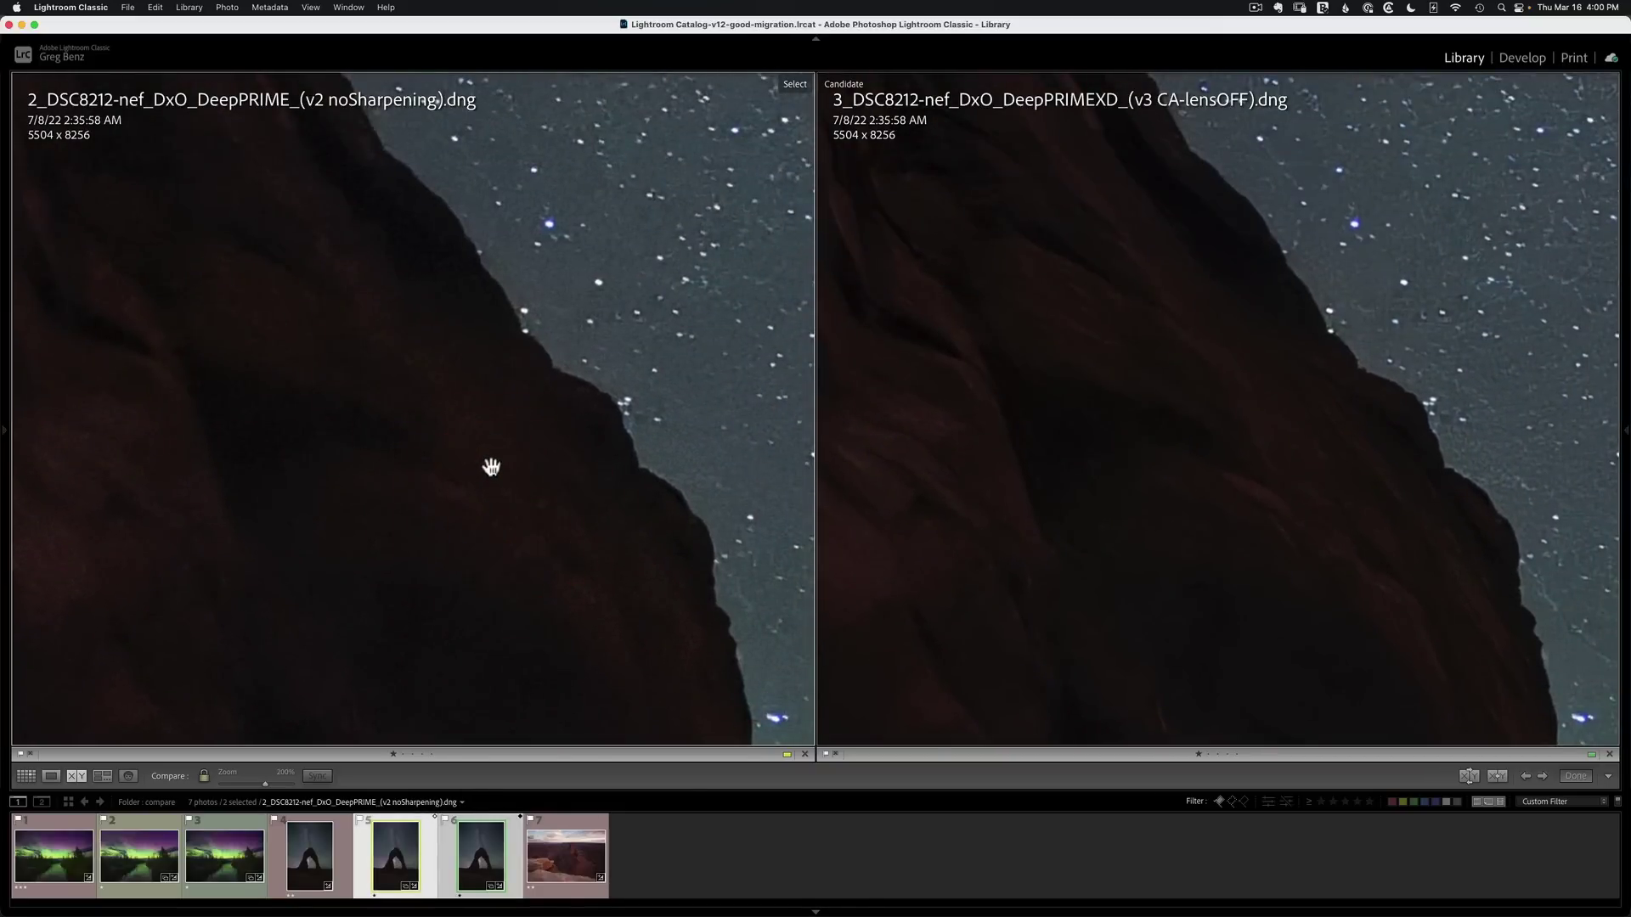
{"action": "left_click", "coordinate": [488, 465]}
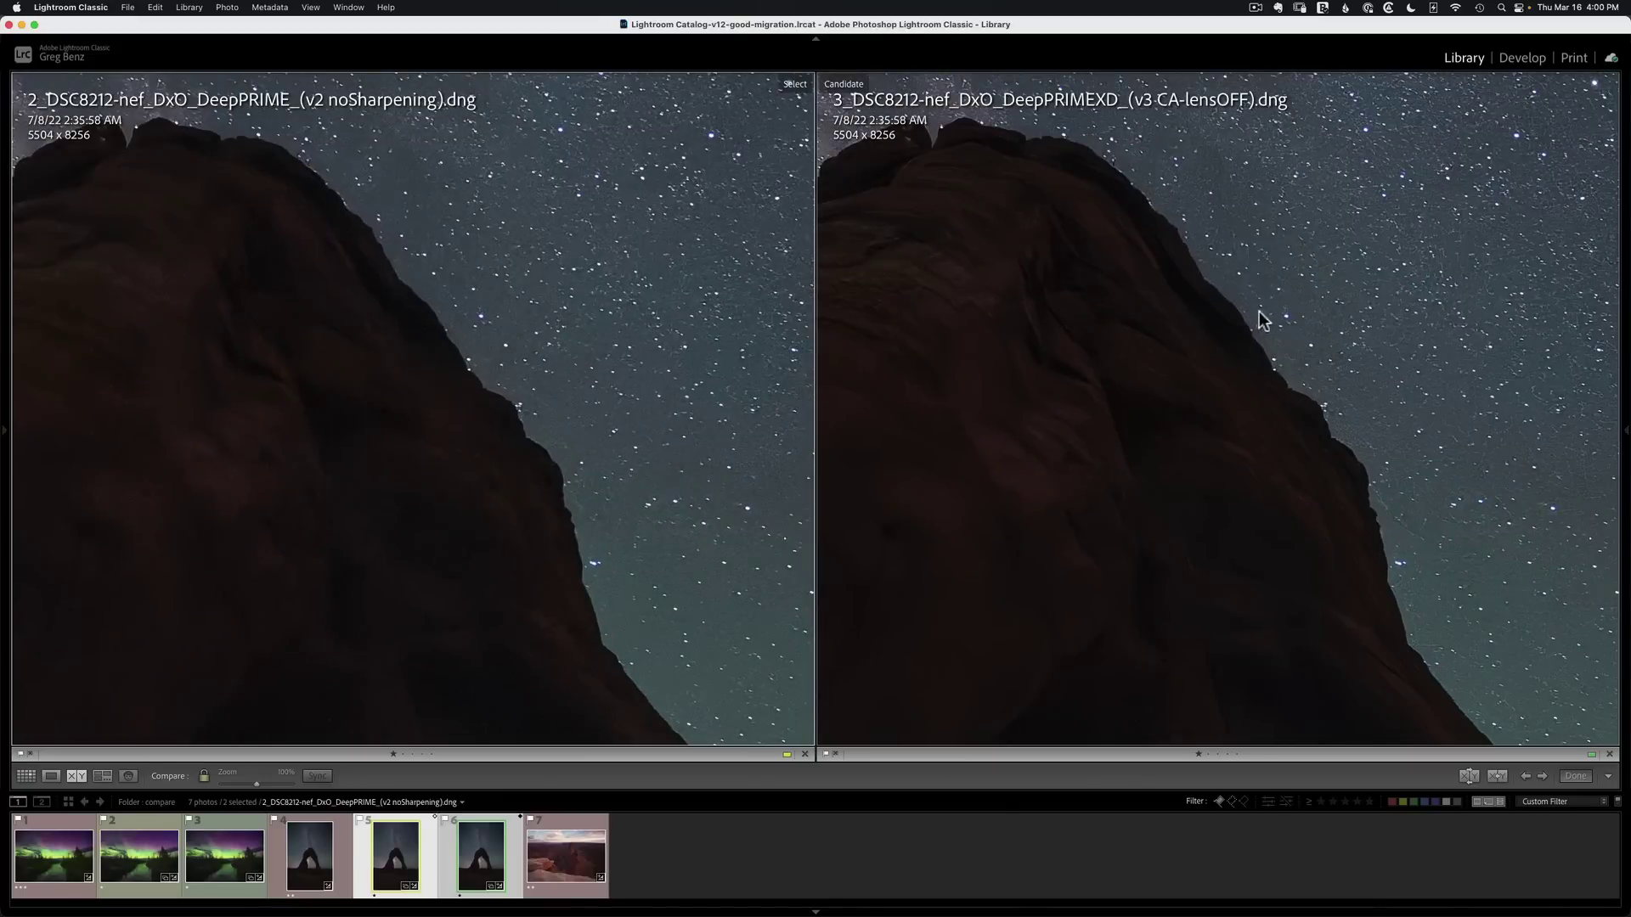
- Inspect the starry sky at 300% in both previews, then zoom out to the full arch
{"action": "left_click", "coordinate": [688, 282]}
{"action": "left_click", "coordinate": [349, 485]}
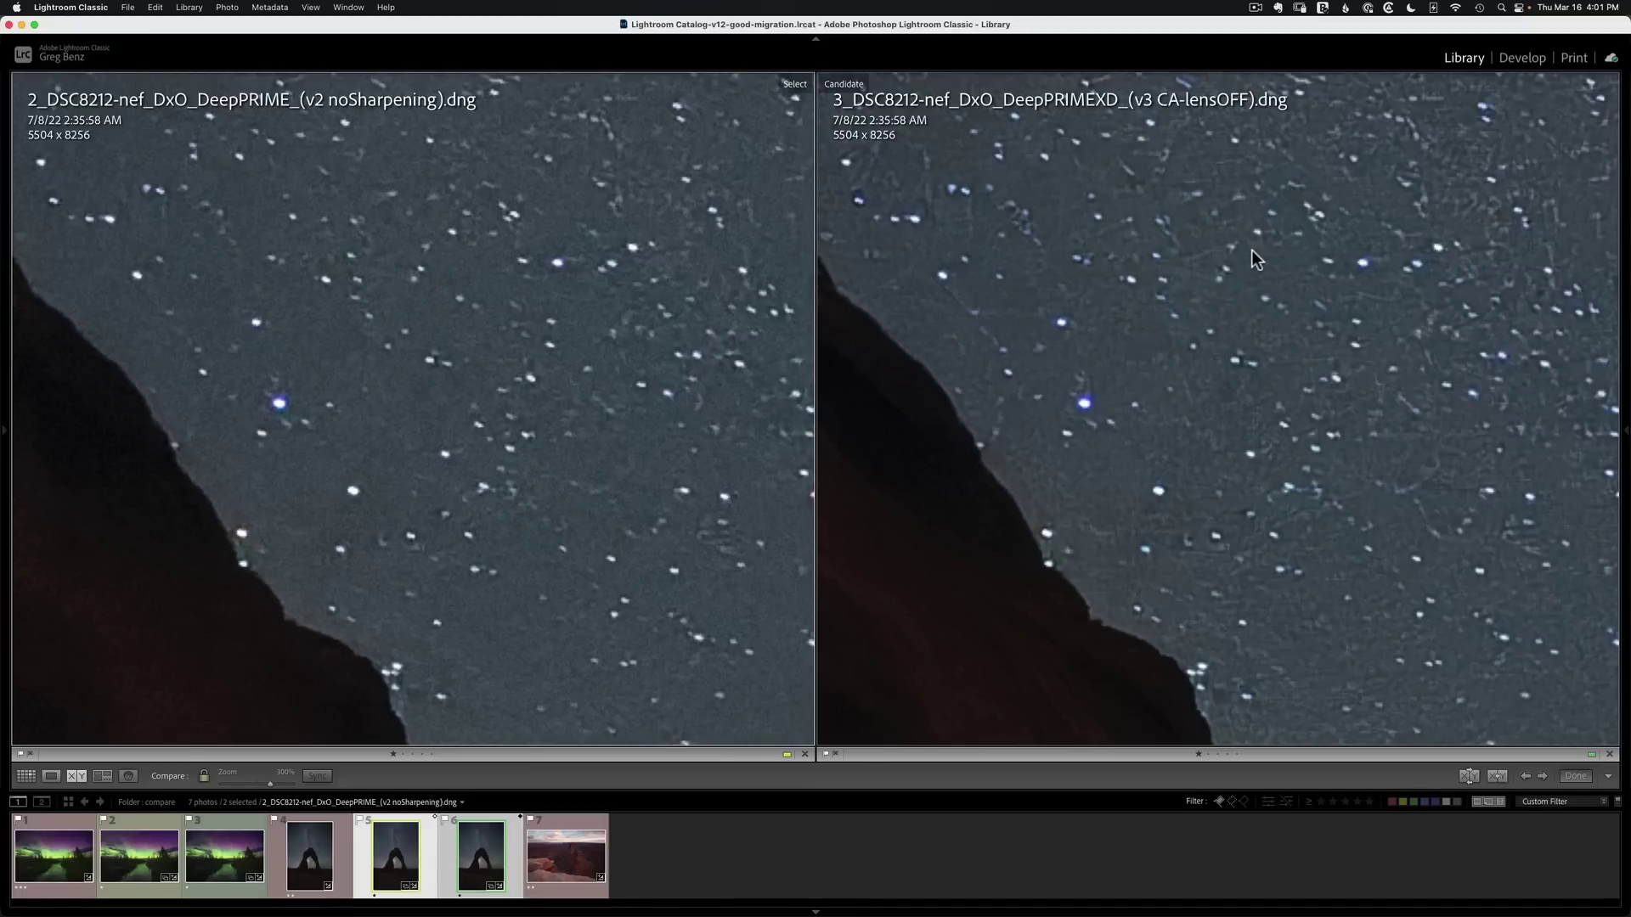
{"action": "left_click_drag", "start_coordinate": [945, 536], "coordinate": [928, 575]}
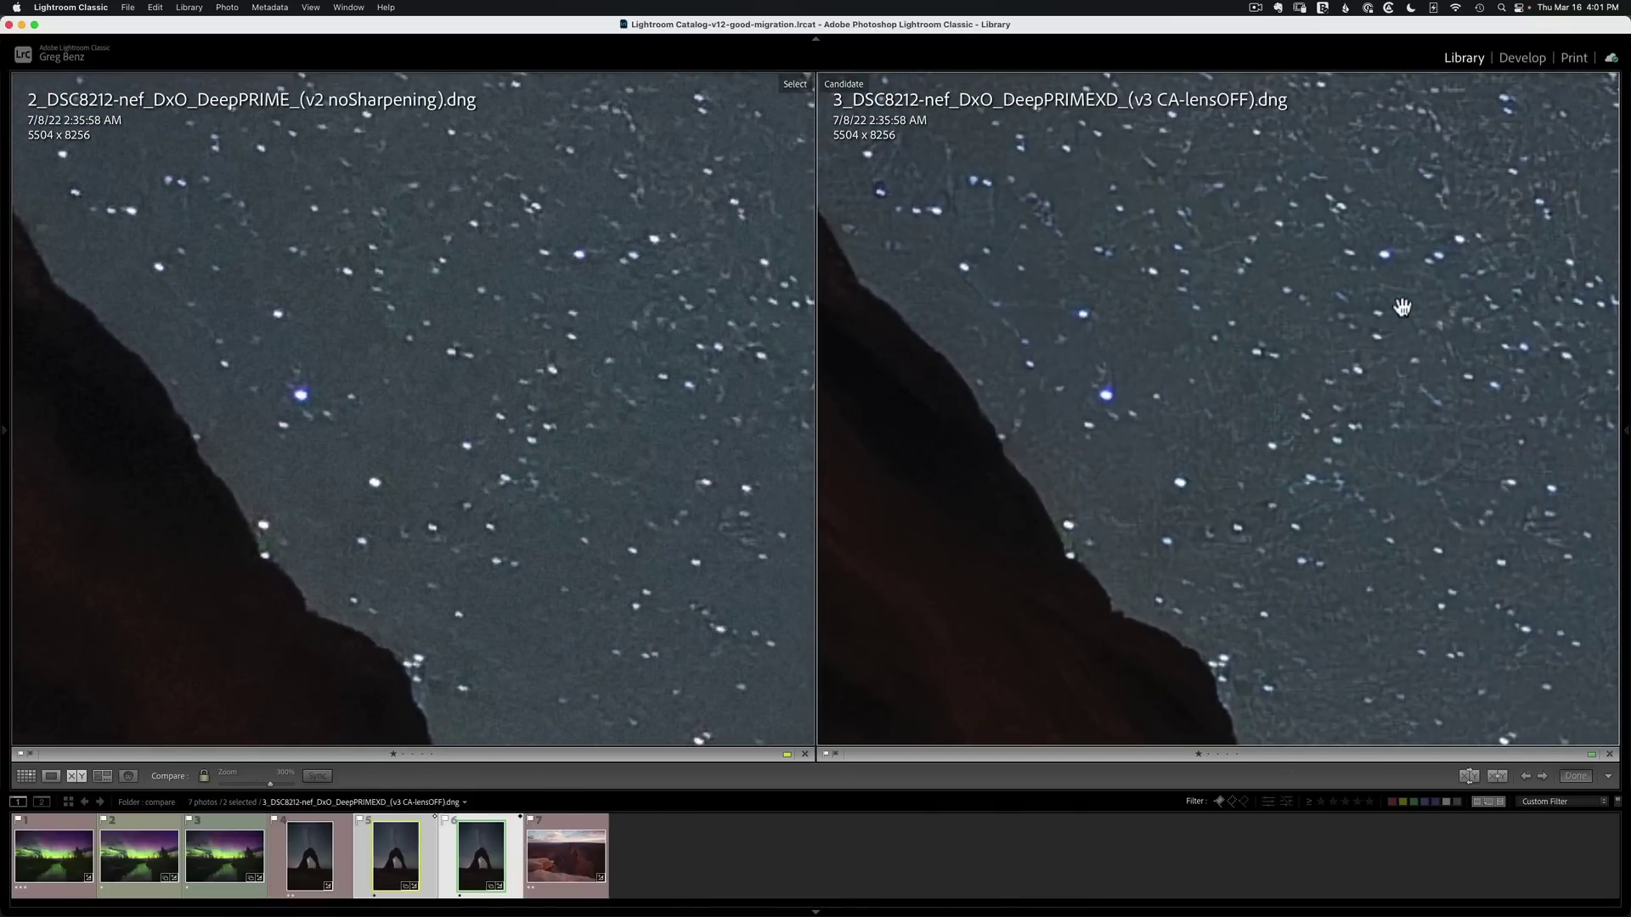
{"action": "left_click", "coordinate": [1264, 430]}
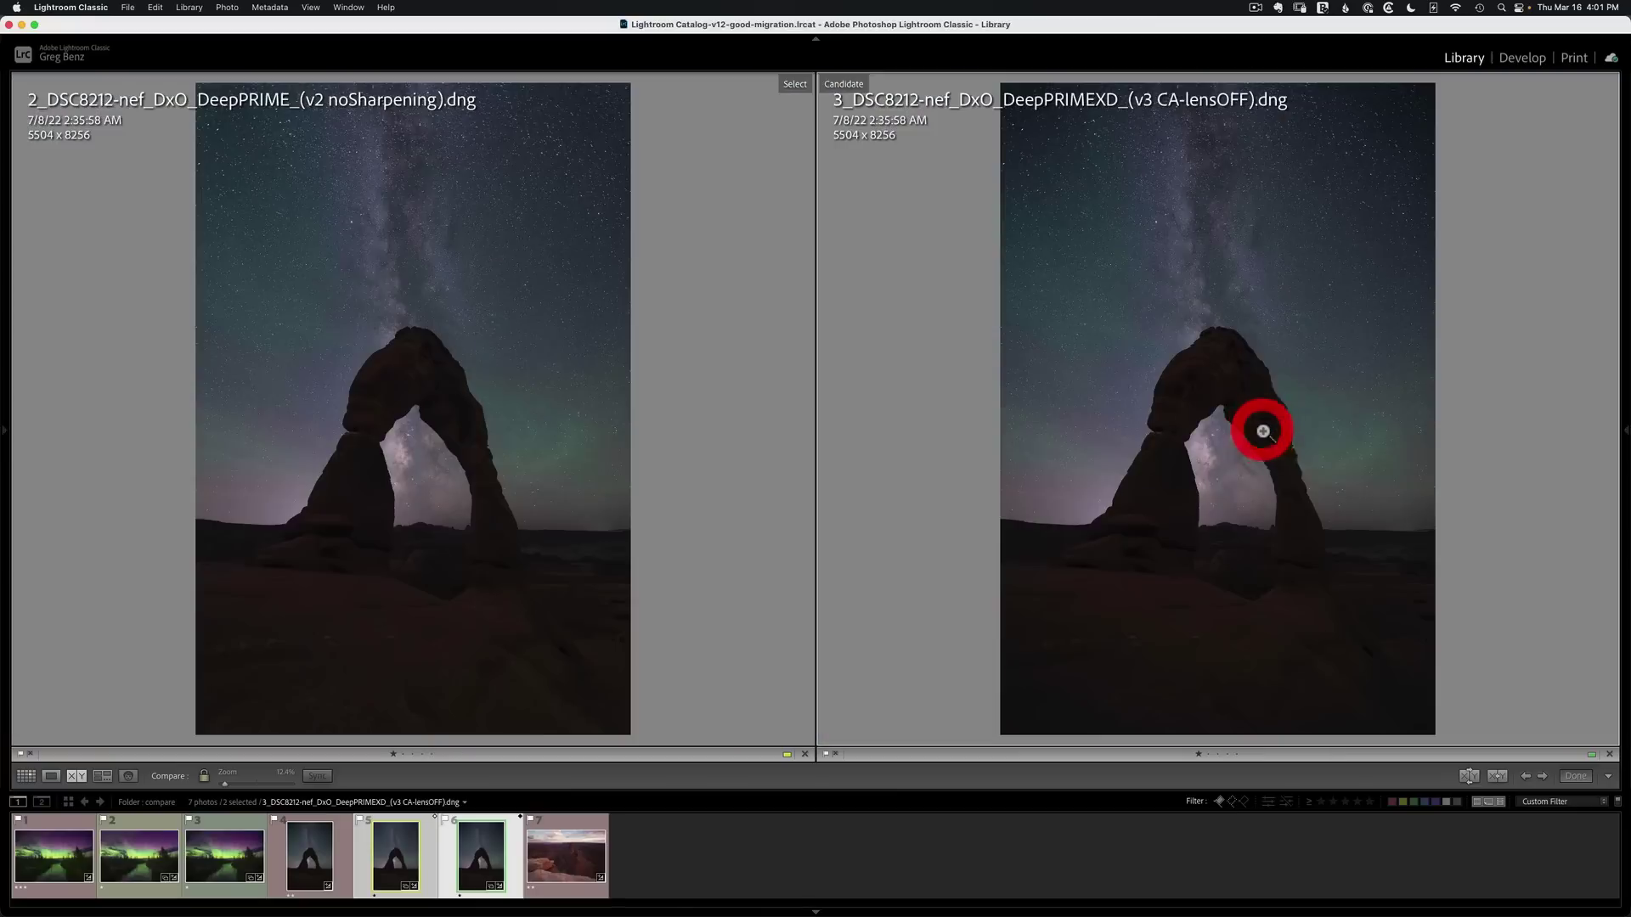
- Zoom into the arch's dark foreground and edge, pan around, then fit both previews
{"action": "left_click", "coordinate": [1172, 608]}
{"action": "left_click_drag", "start_coordinate": [1019, 346], "coordinate": [1165, 492]}
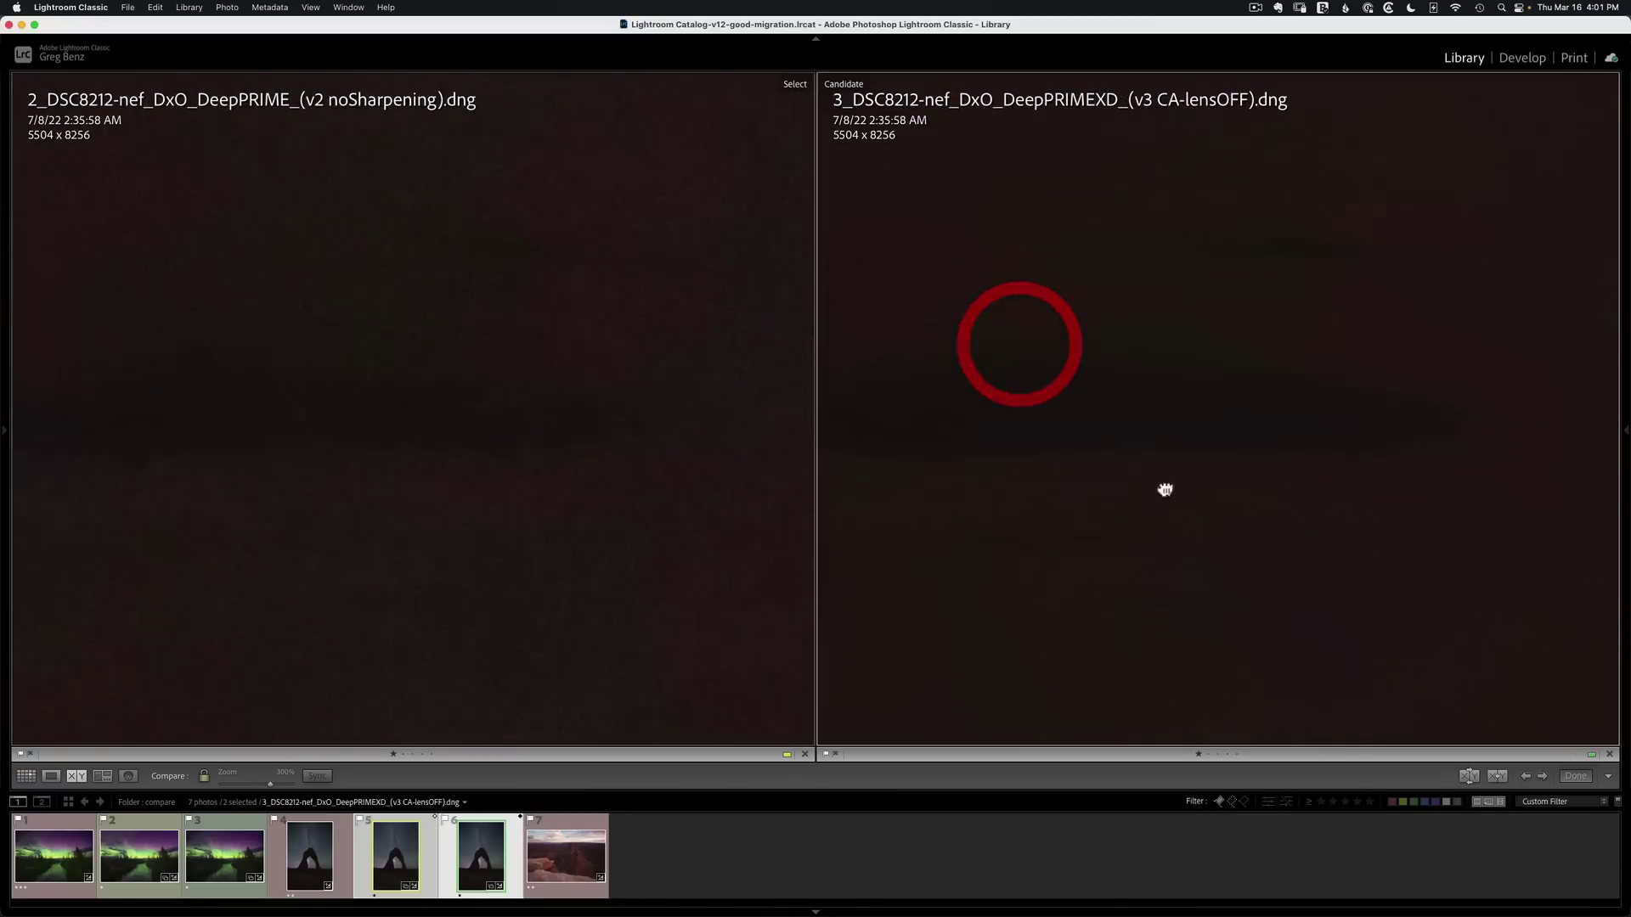
{"action": "left_click_drag", "start_coordinate": [1040, 526], "coordinate": [1220, 389]}
{"action": "left_click_drag", "start_coordinate": [1121, 572], "coordinate": [1322, 495]}
{"action": "left_click_drag", "start_coordinate": [906, 288], "coordinate": [1317, 444]}
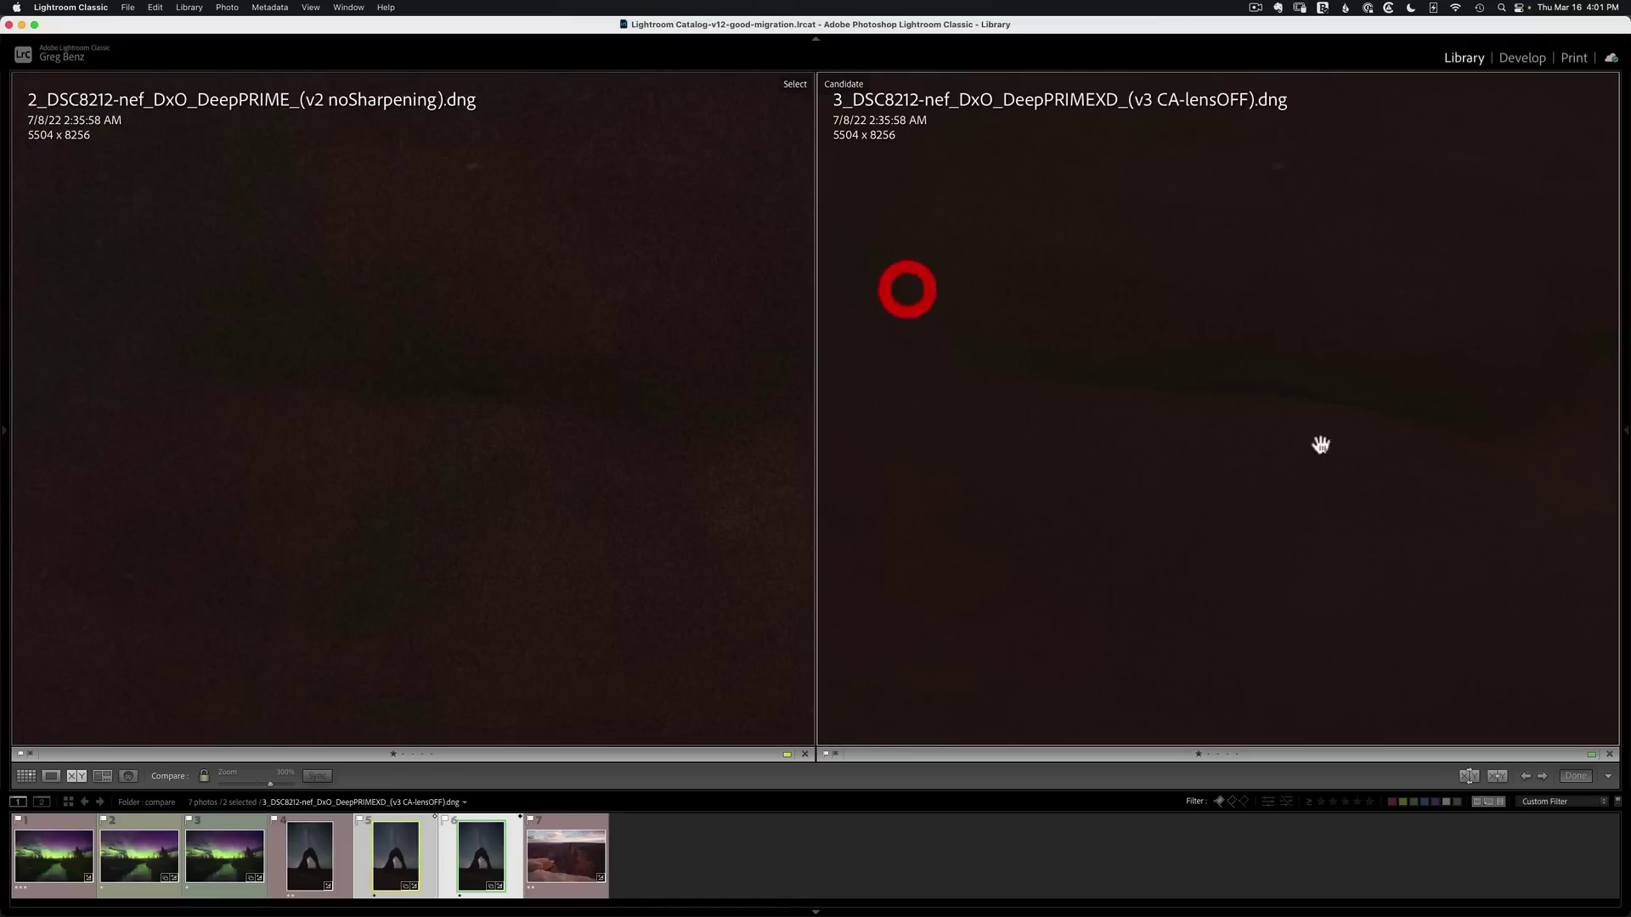
{"action": "left_click_drag", "start_coordinate": [1000, 595], "coordinate": [1146, 305]}
{"action": "left_click_drag", "start_coordinate": [1194, 619], "coordinate": [1125, 536]}
{"action": "left_click_drag", "start_coordinate": [1165, 594], "coordinate": [1389, 605]}
{"action": "left_click", "coordinate": [1257, 501]}
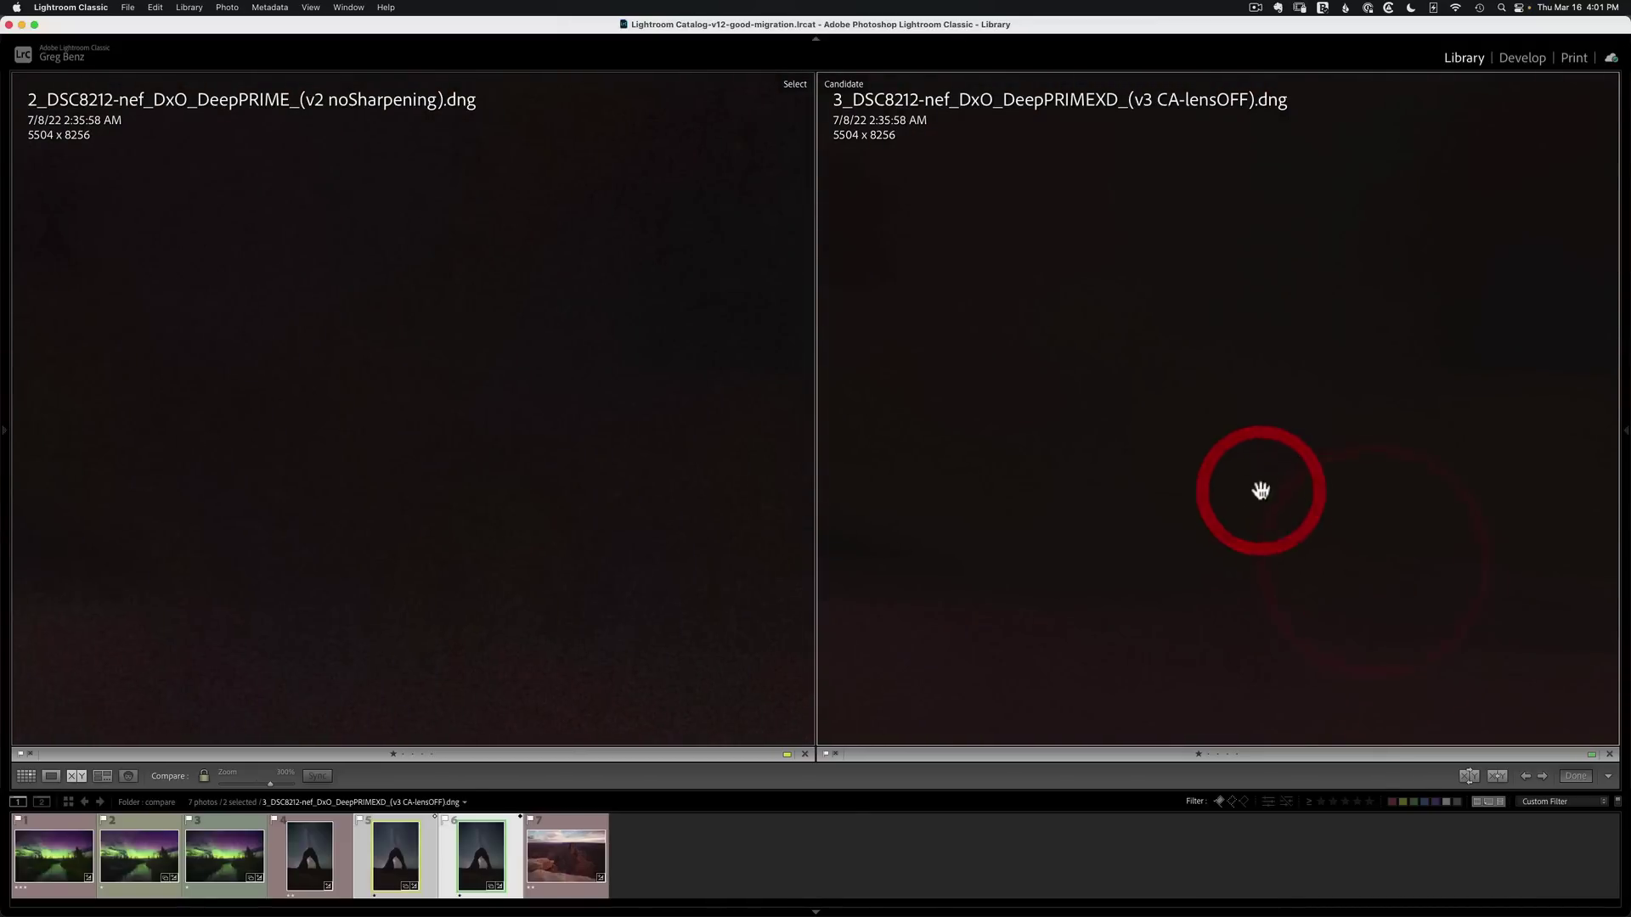
- Compare the original arch raw, photo 4, with its DeepPRIME XD version, photo 6
{"action": "key", "text": "g"}
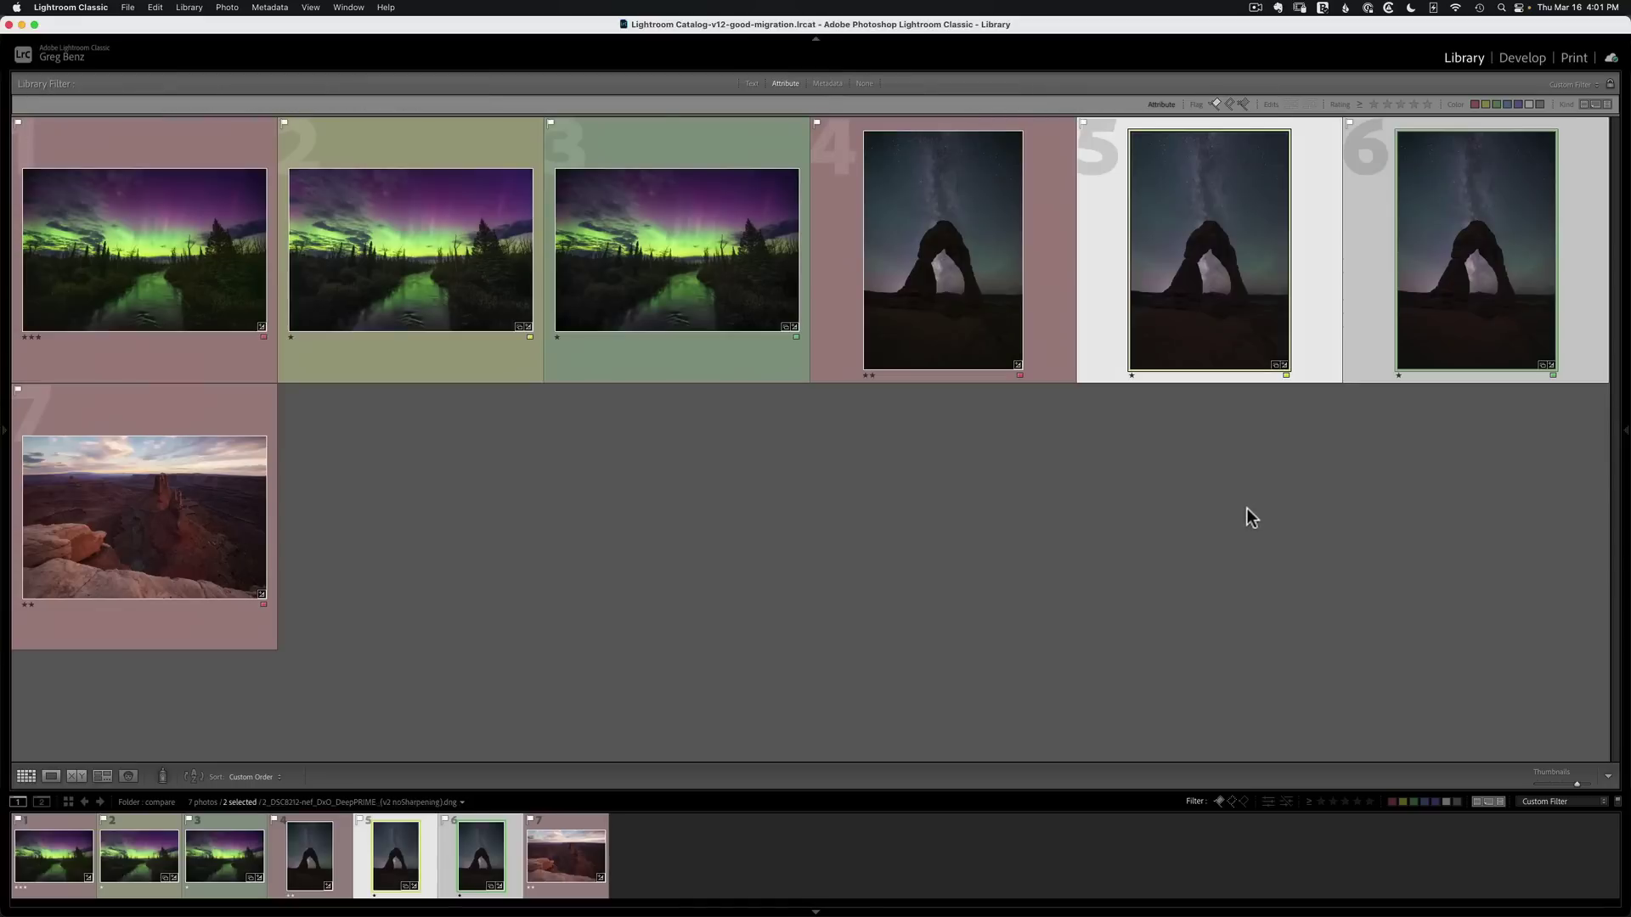
{"action": "left_click", "coordinate": [1245, 506]}
{"action": "left_click", "coordinate": [952, 247]}
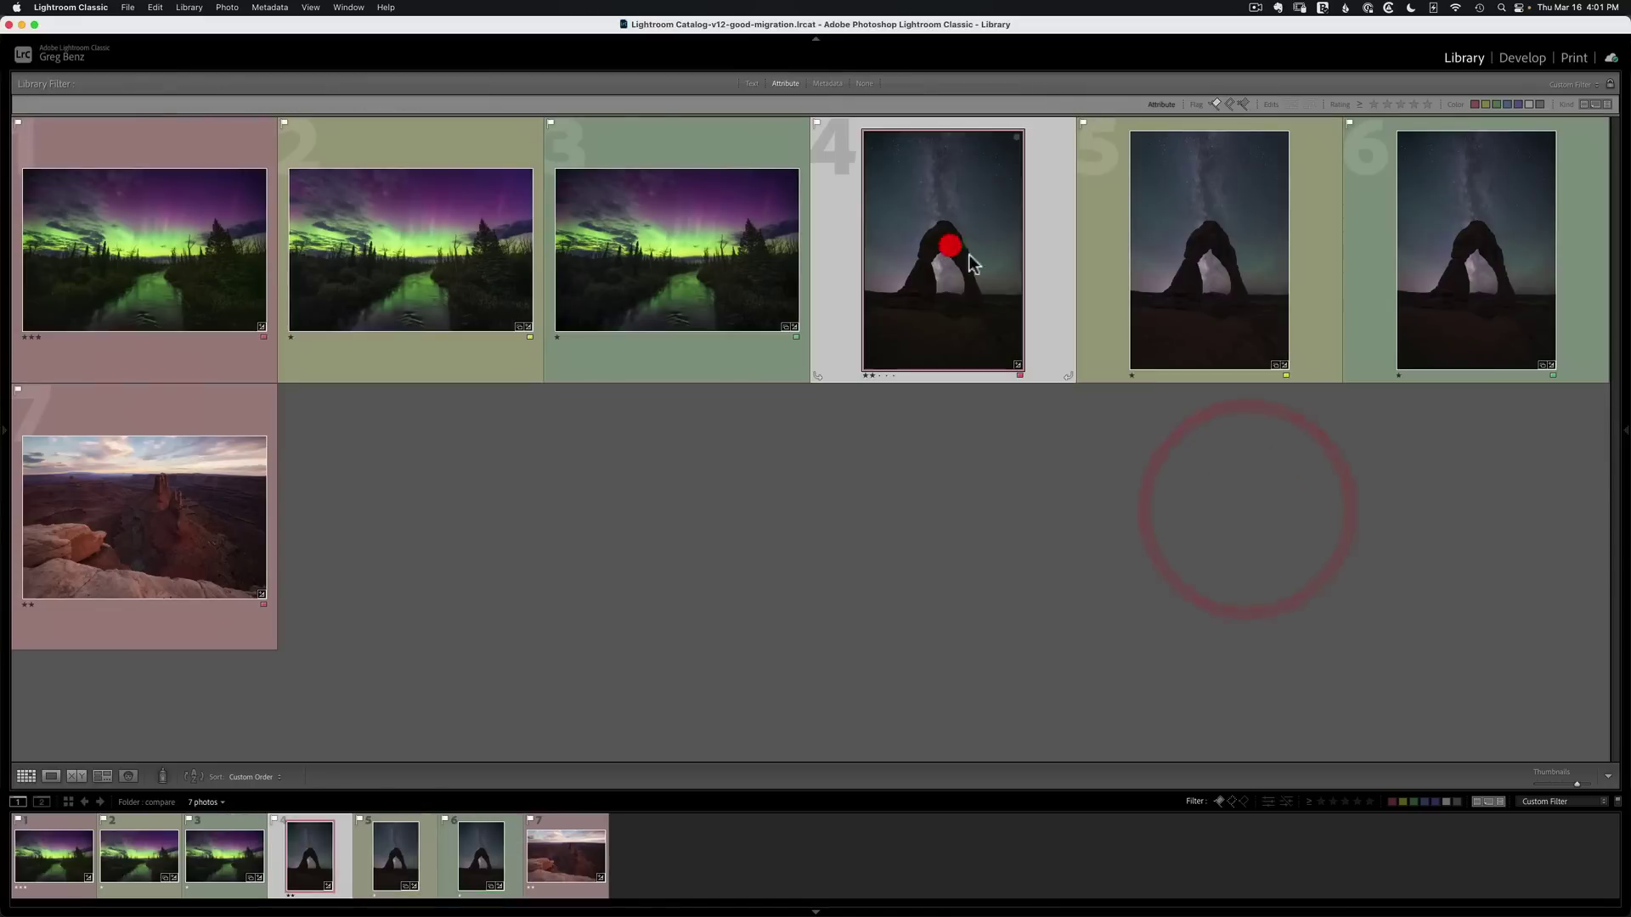
{"action": "left_click", "coordinate": [1468, 279], "text": "super"}
{"action": "key", "text": "c"}
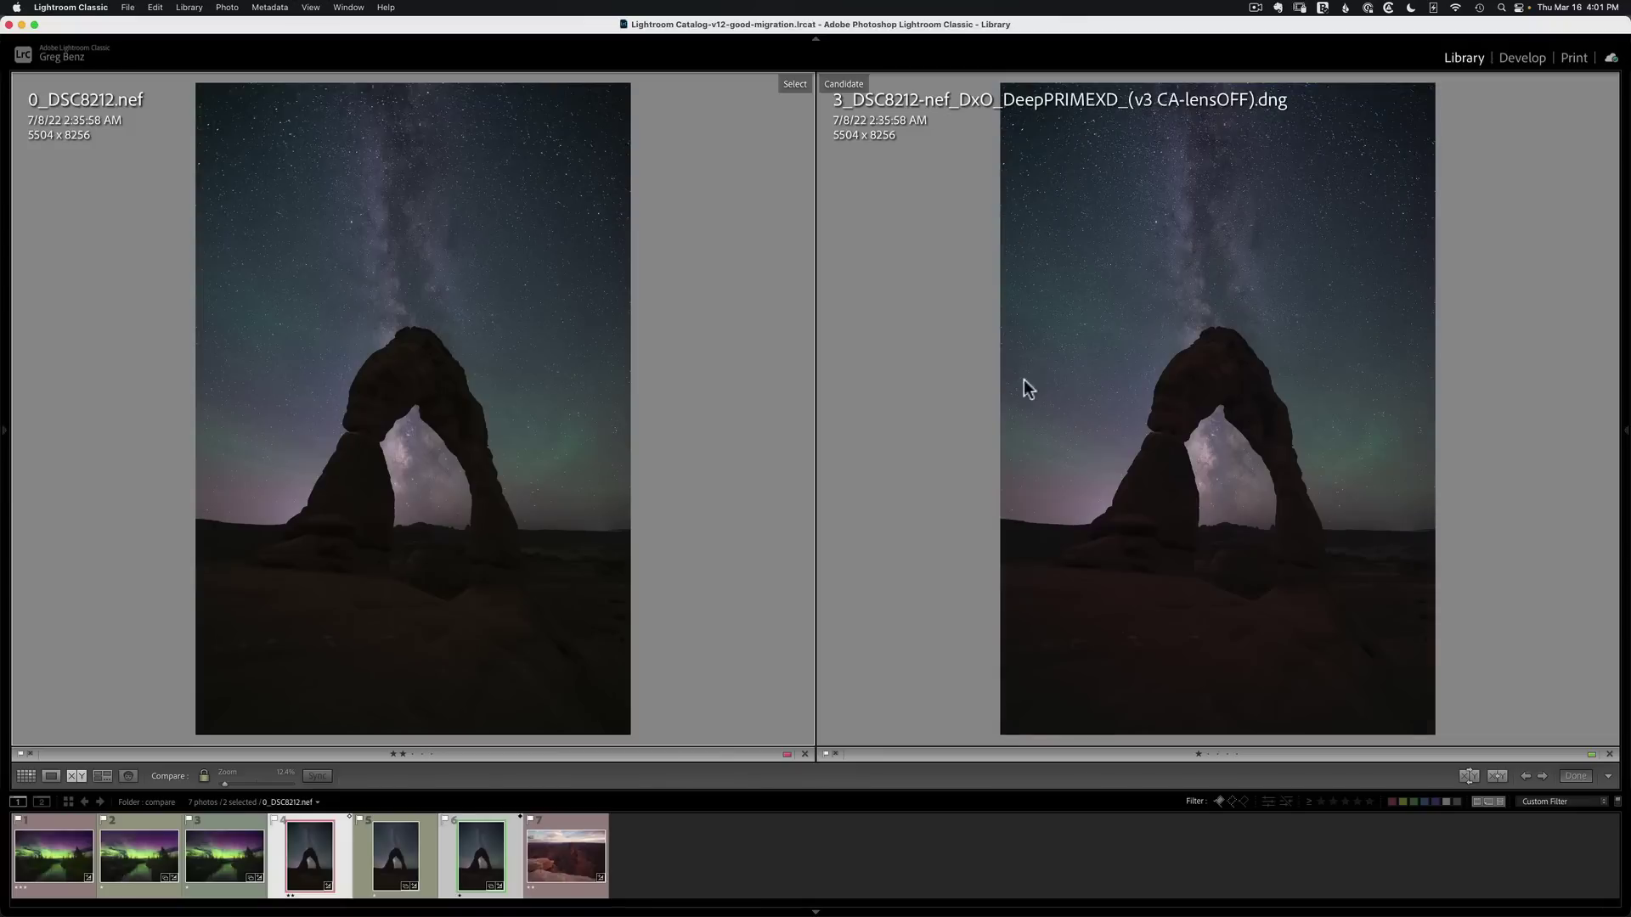
- Zoom both arch previews in and pan to the sky above the rock
{"action": "left_click", "coordinate": [1188, 377]}
{"action": "left_click_drag", "start_coordinate": [1189, 379], "coordinate": [1042, 675]}
{"action": "left_click_drag", "start_coordinate": [1233, 457], "coordinate": [1150, 572]}
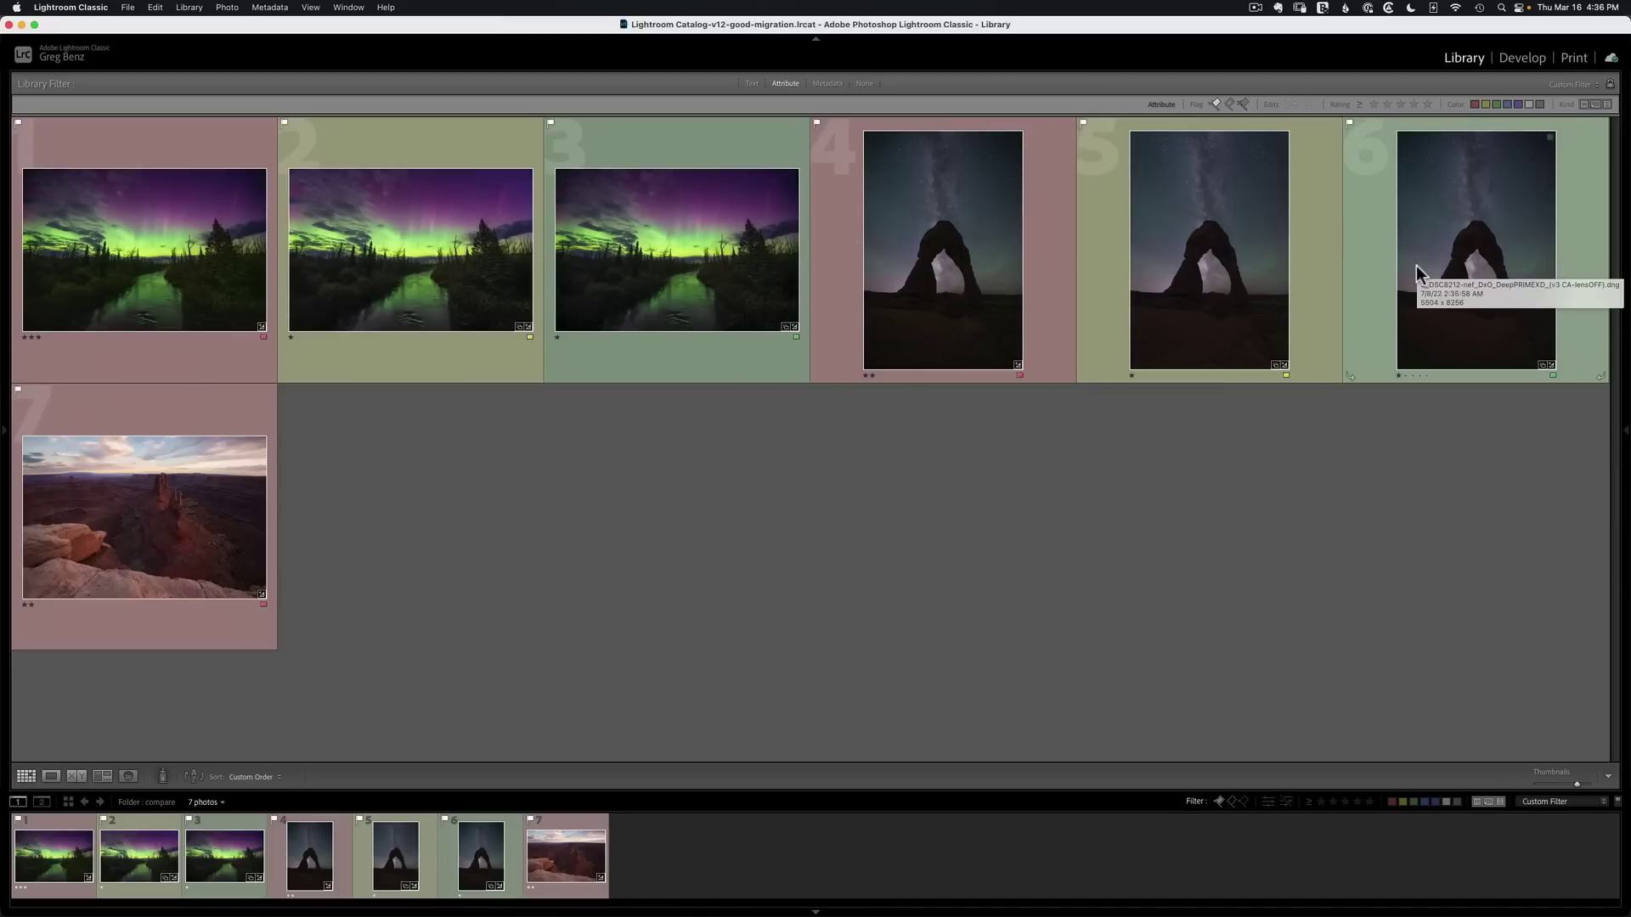
- Open canyon raw _DSC7490.nef in Develop, inspect the butte at 300%, fit it, and list its masks
{"action": "left_click", "coordinate": [160, 489]}
{"action": "key", "text": "d"}
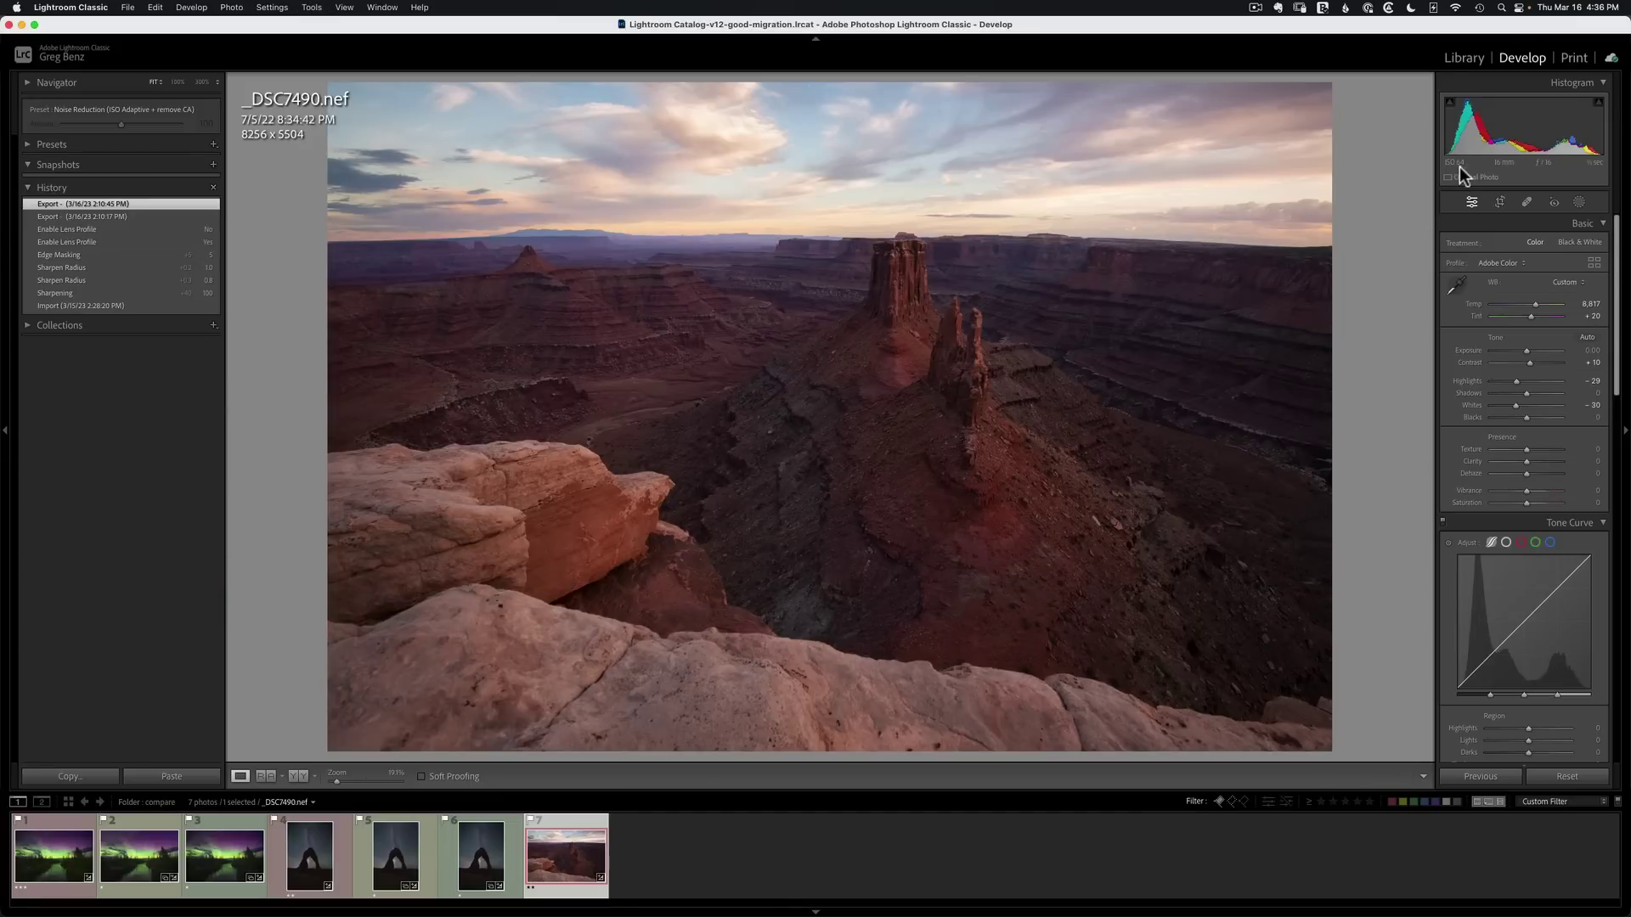
{"action": "left_click", "coordinate": [910, 278]}
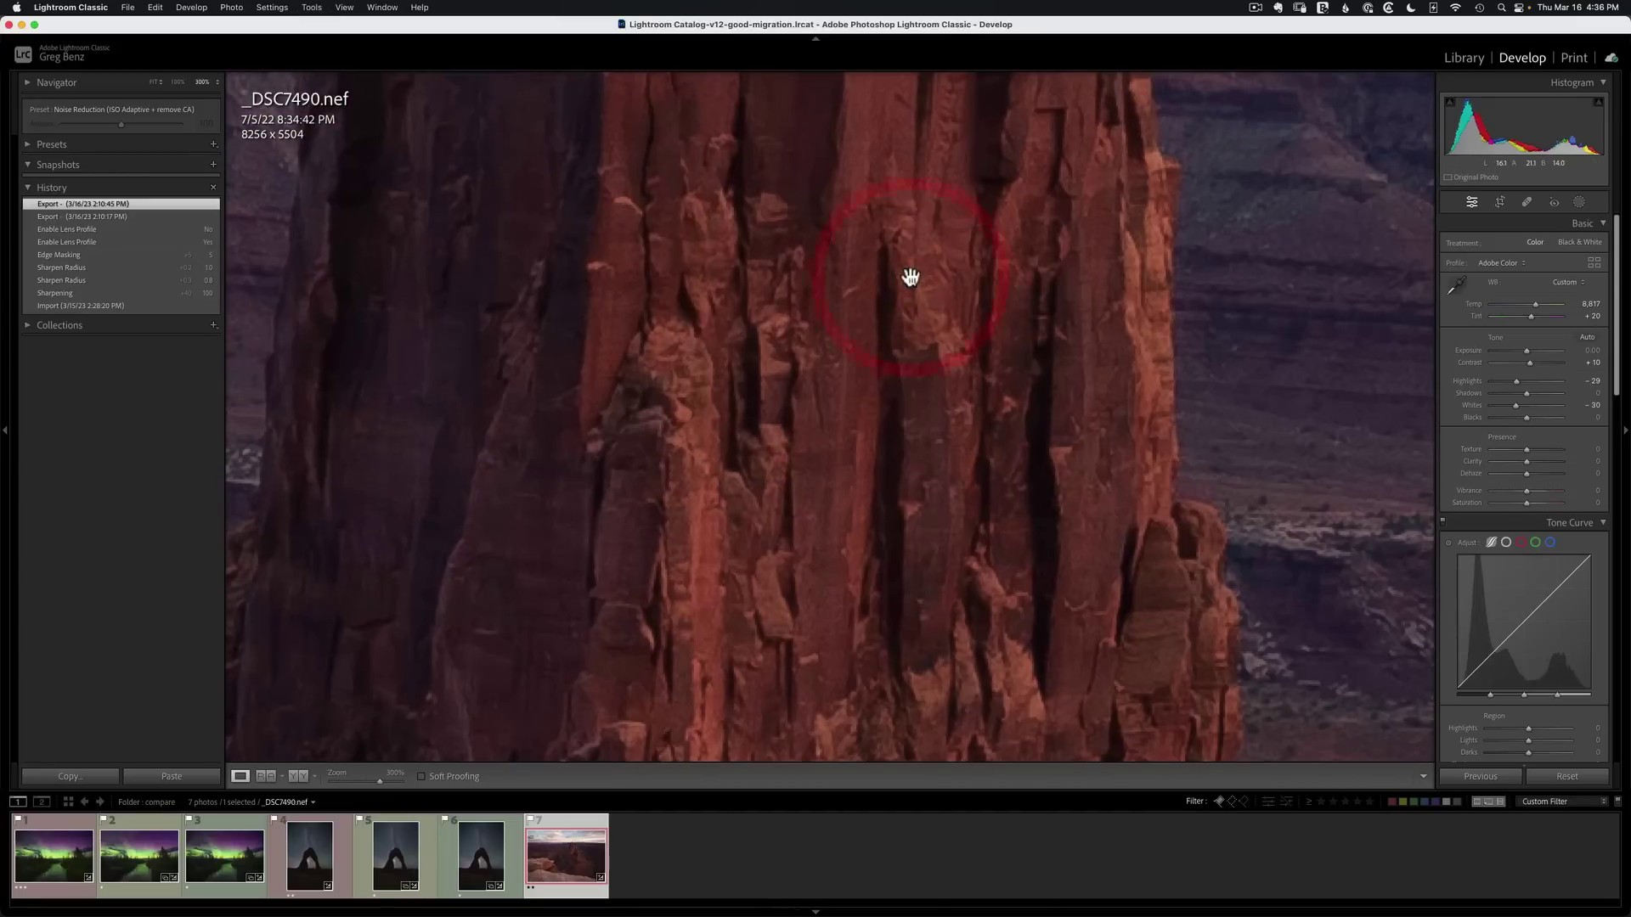
{"action": "left_click", "coordinate": [913, 340]}
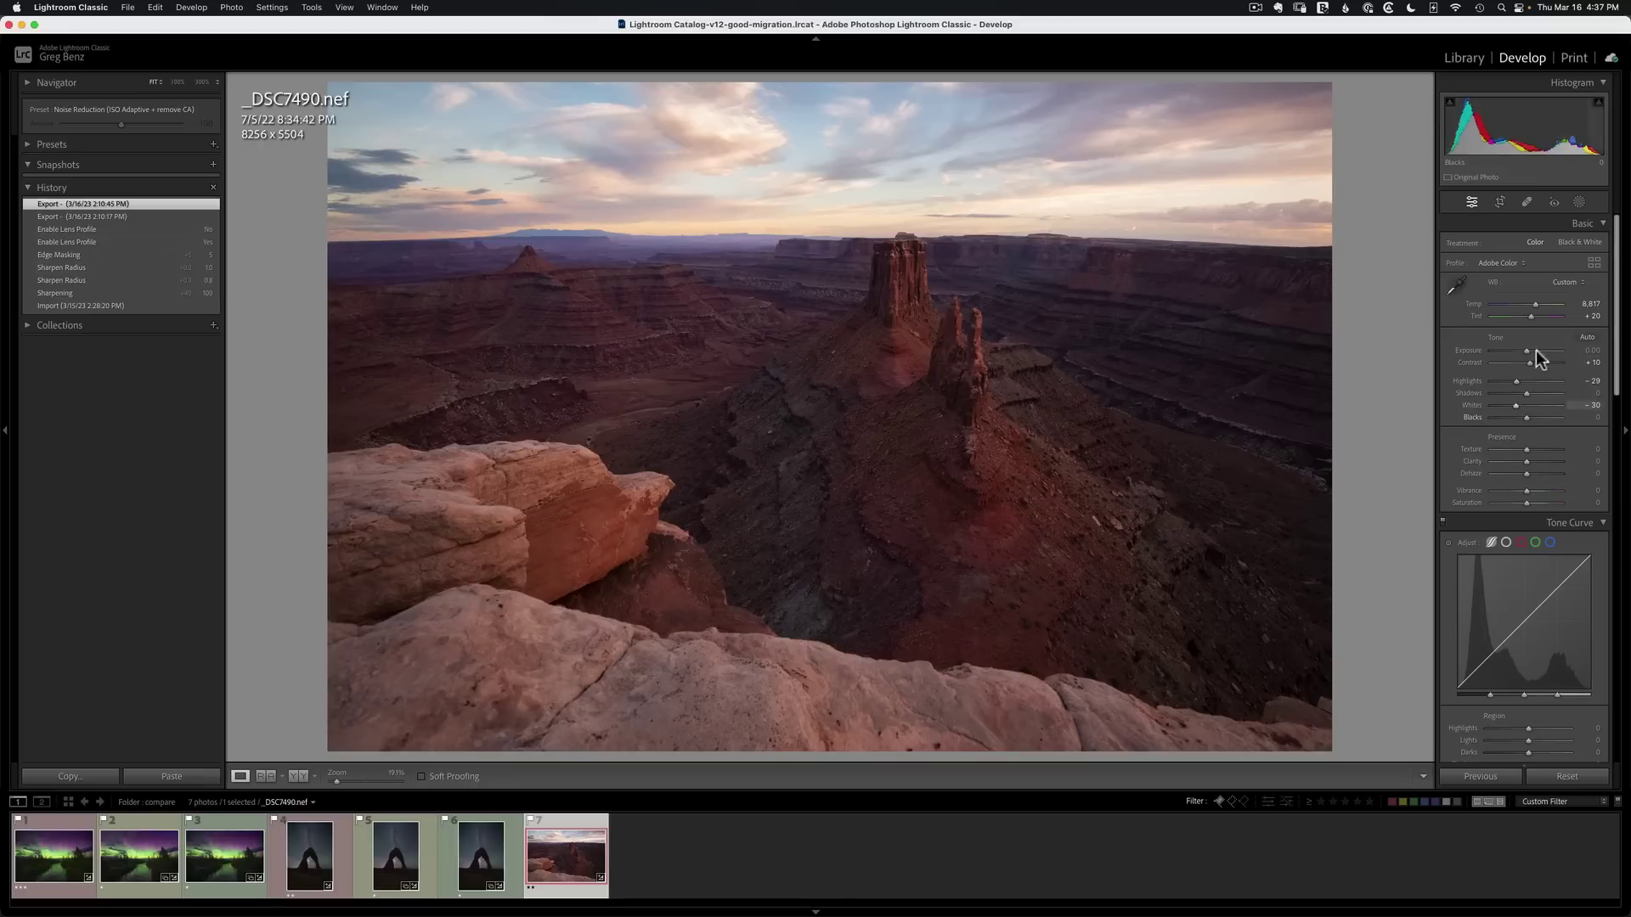
{"action": "left_click", "coordinate": [1579, 204]}
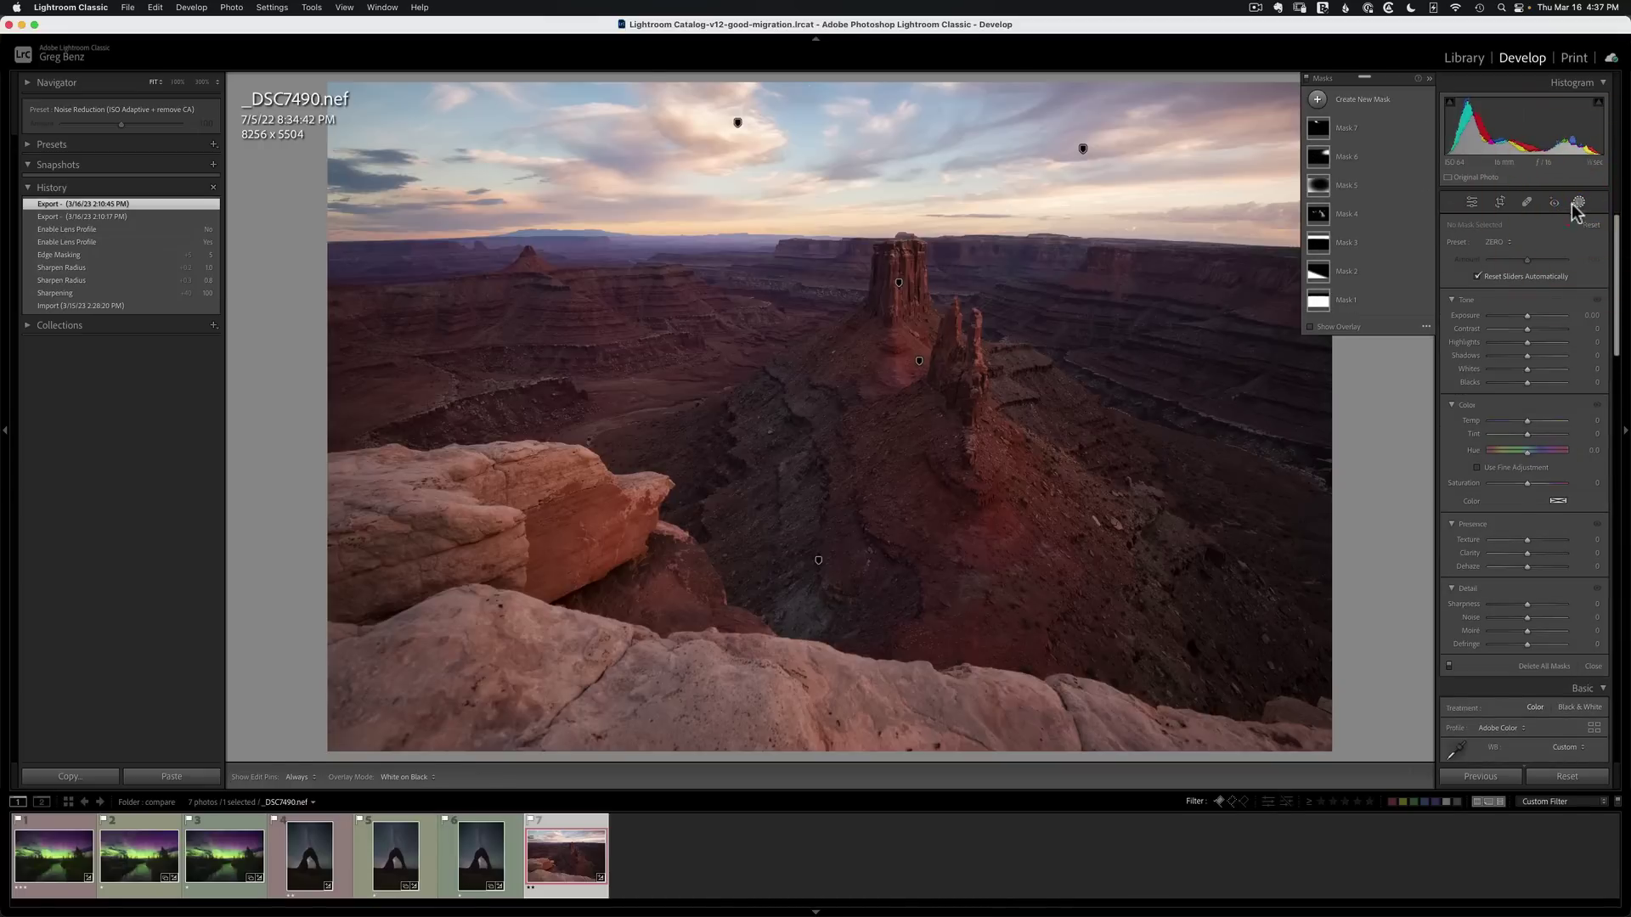
- Close the Masks panel to show the canyon raw's Basic adjustments again
{"action": "left_click", "coordinate": [1579, 203]}
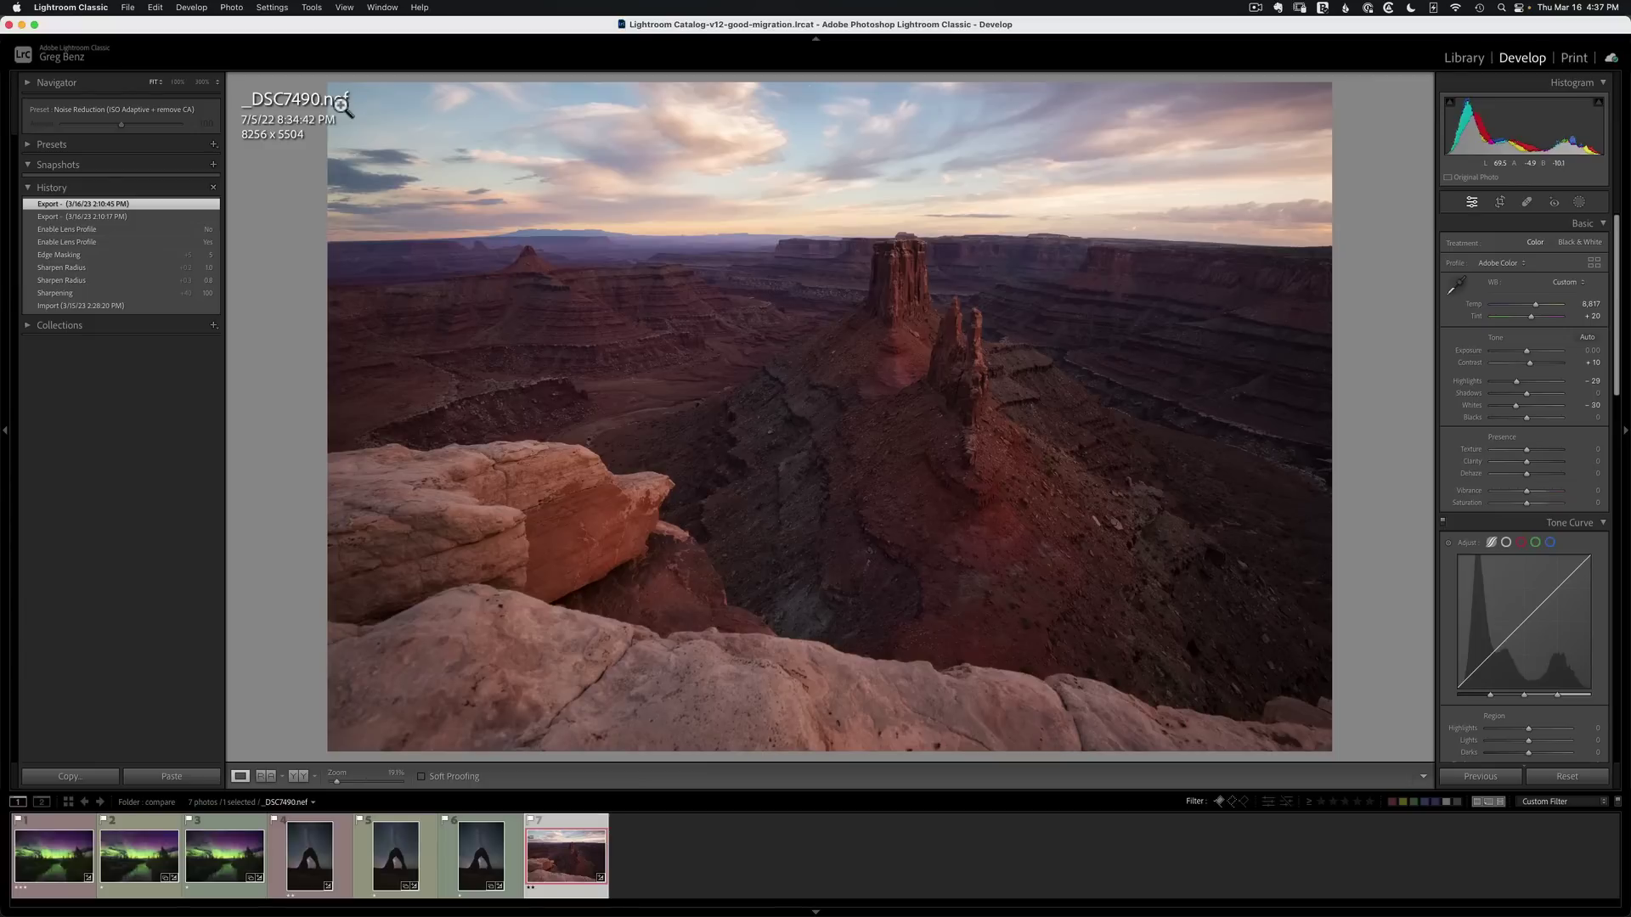
- Send canyon raw _DSC7490.nef to DxO PureRAW 2 via File > Plug-in Extras
{"action": "left_click", "coordinate": [129, 7]}
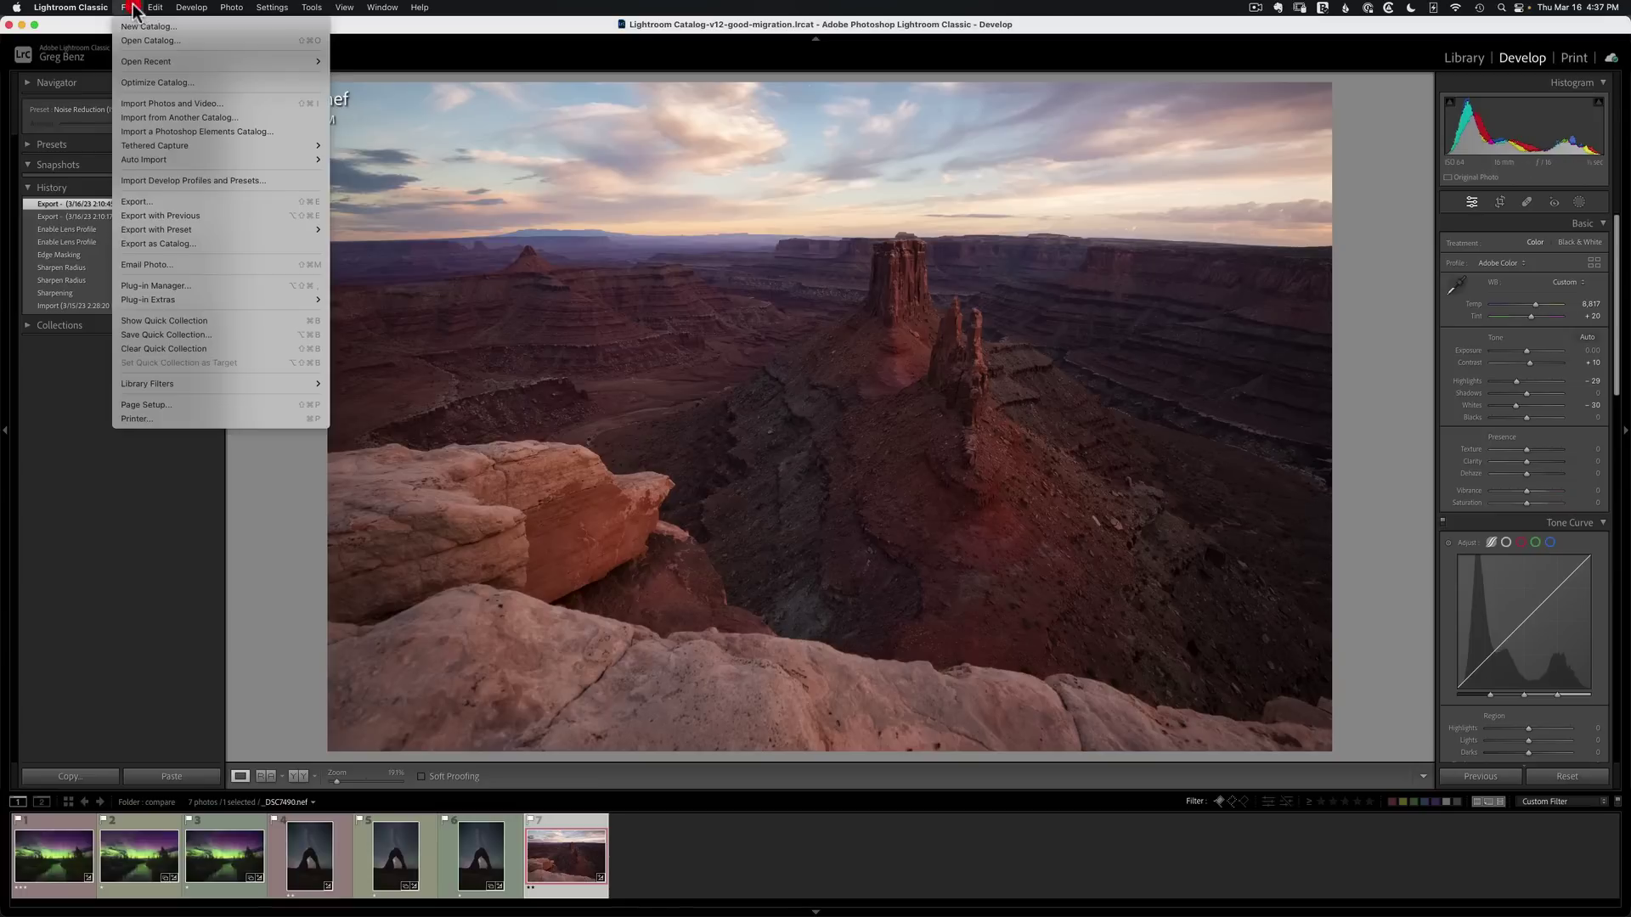
{"action": "mouse_move", "coordinate": [201, 295]}
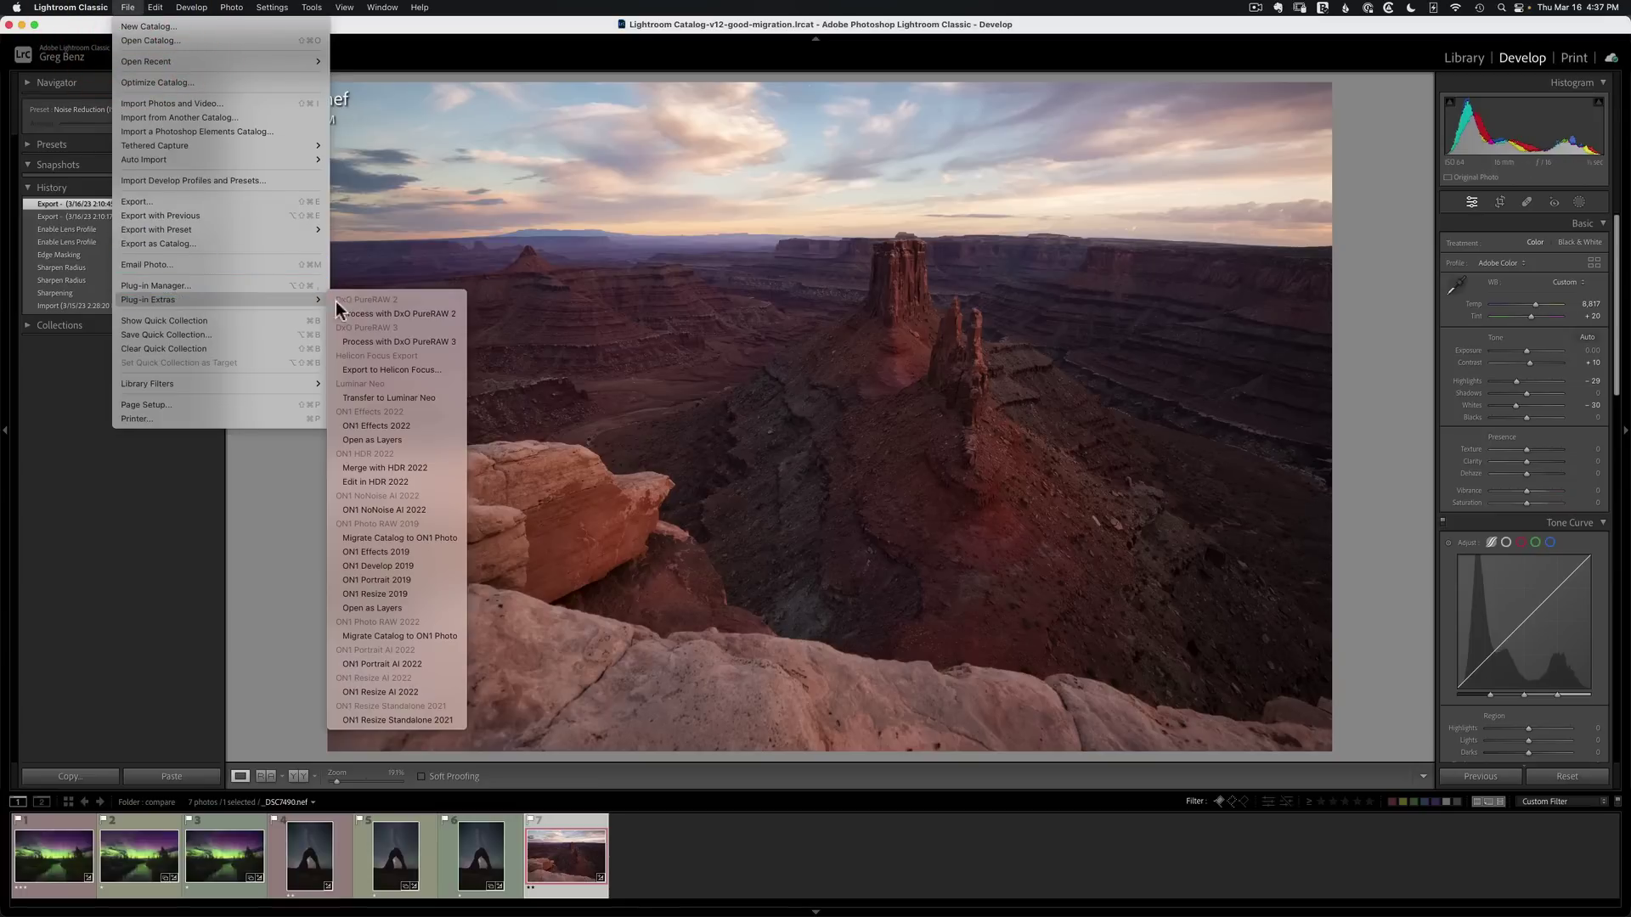
{"action": "left_click", "coordinate": [431, 315]}
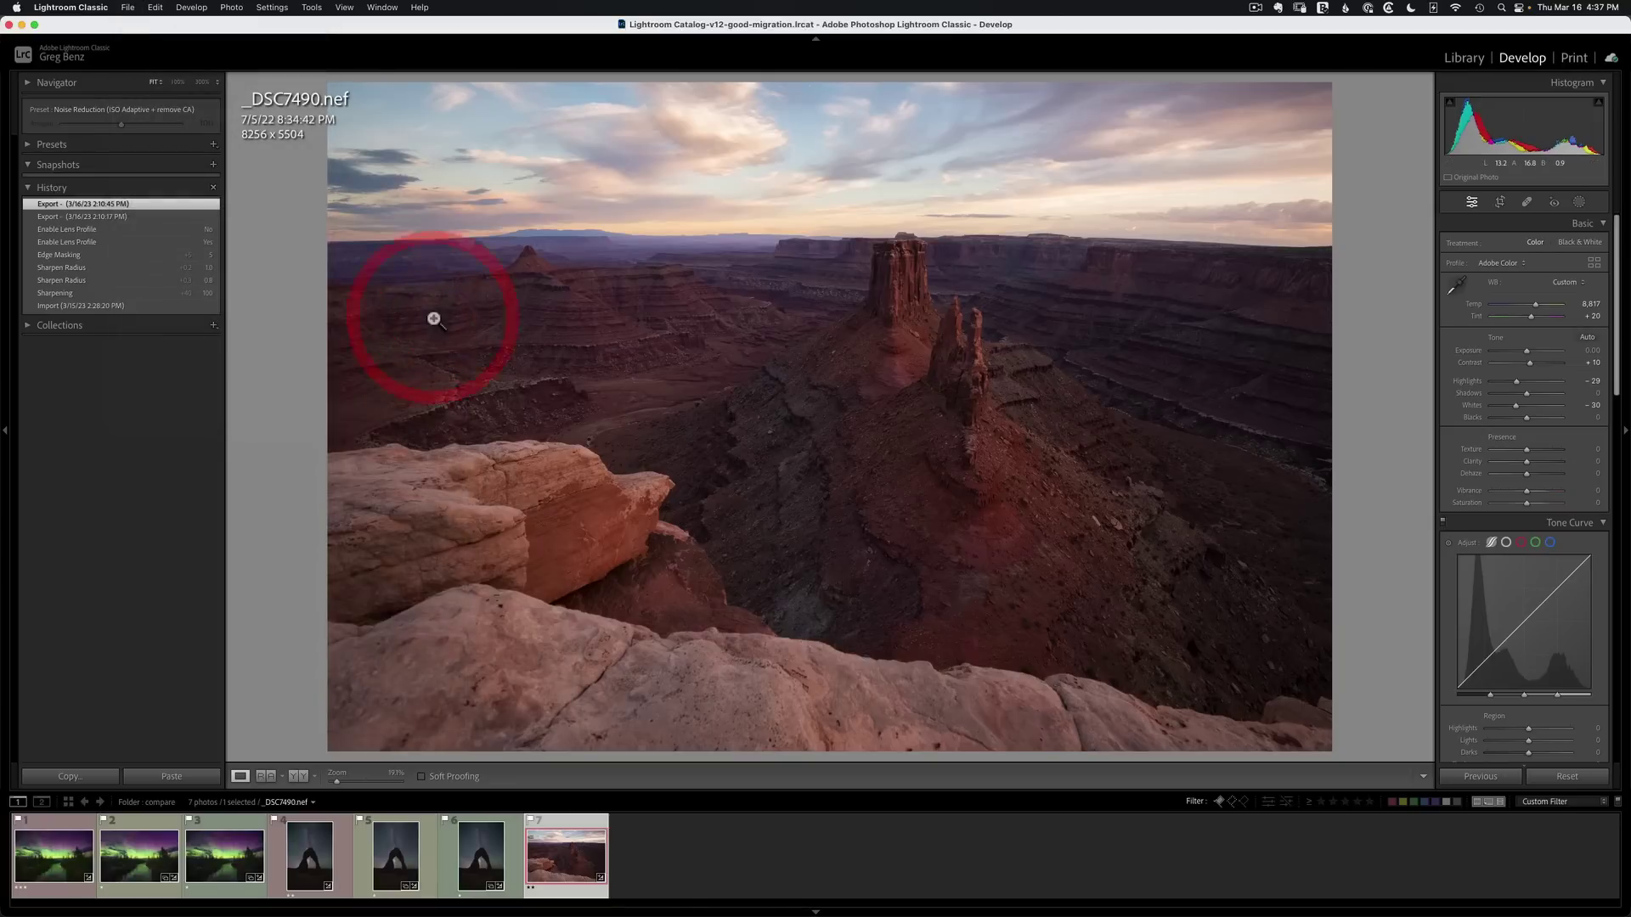
- Review Global lens sharpening and Lens distortion correction under Optical Corrections, then cancel PureRAW 2
{"action": "left_click", "coordinate": [809, 457]}
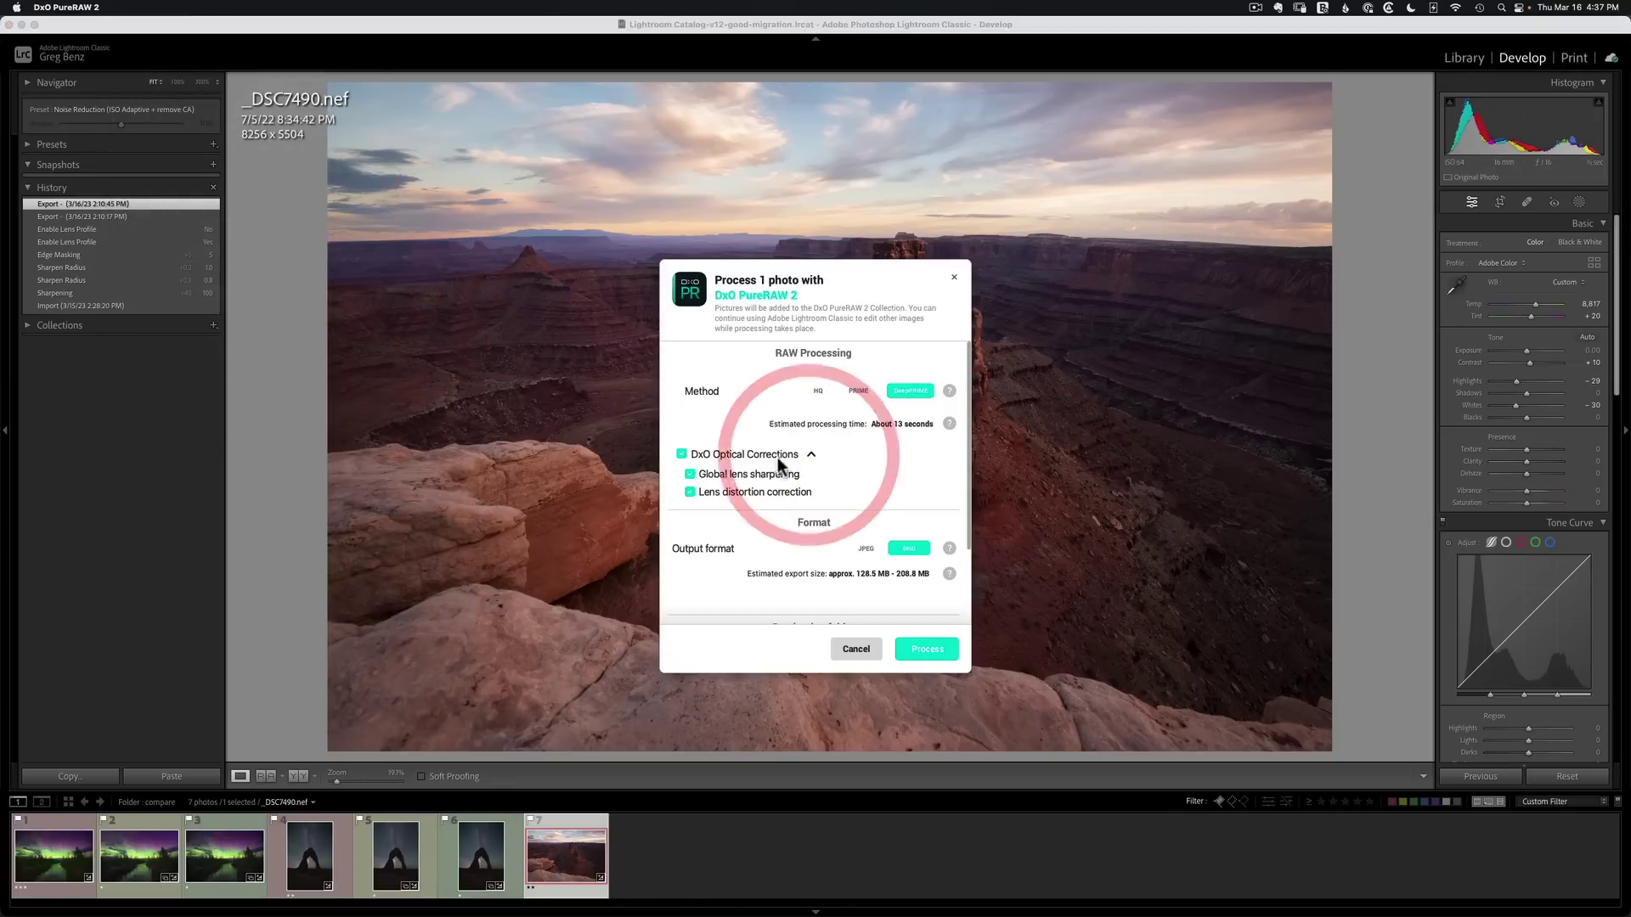
{"action": "left_click", "coordinate": [690, 475]}
{"action": "left_click", "coordinate": [691, 475]}
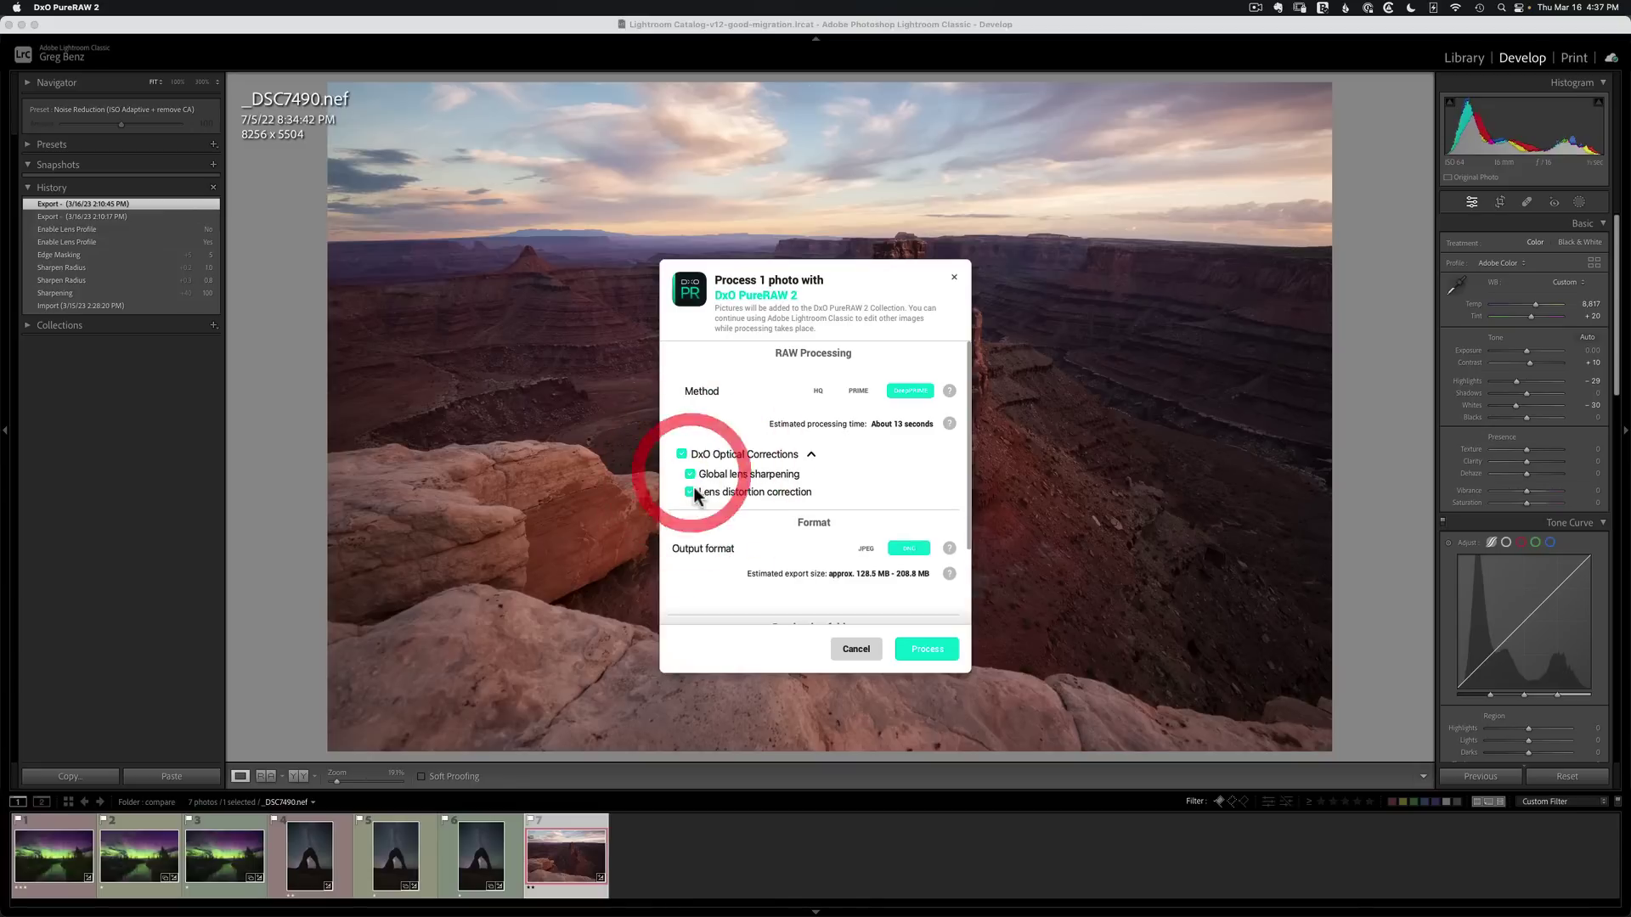
{"action": "left_click", "coordinate": [691, 492]}
{"action": "left_click", "coordinate": [691, 492]}
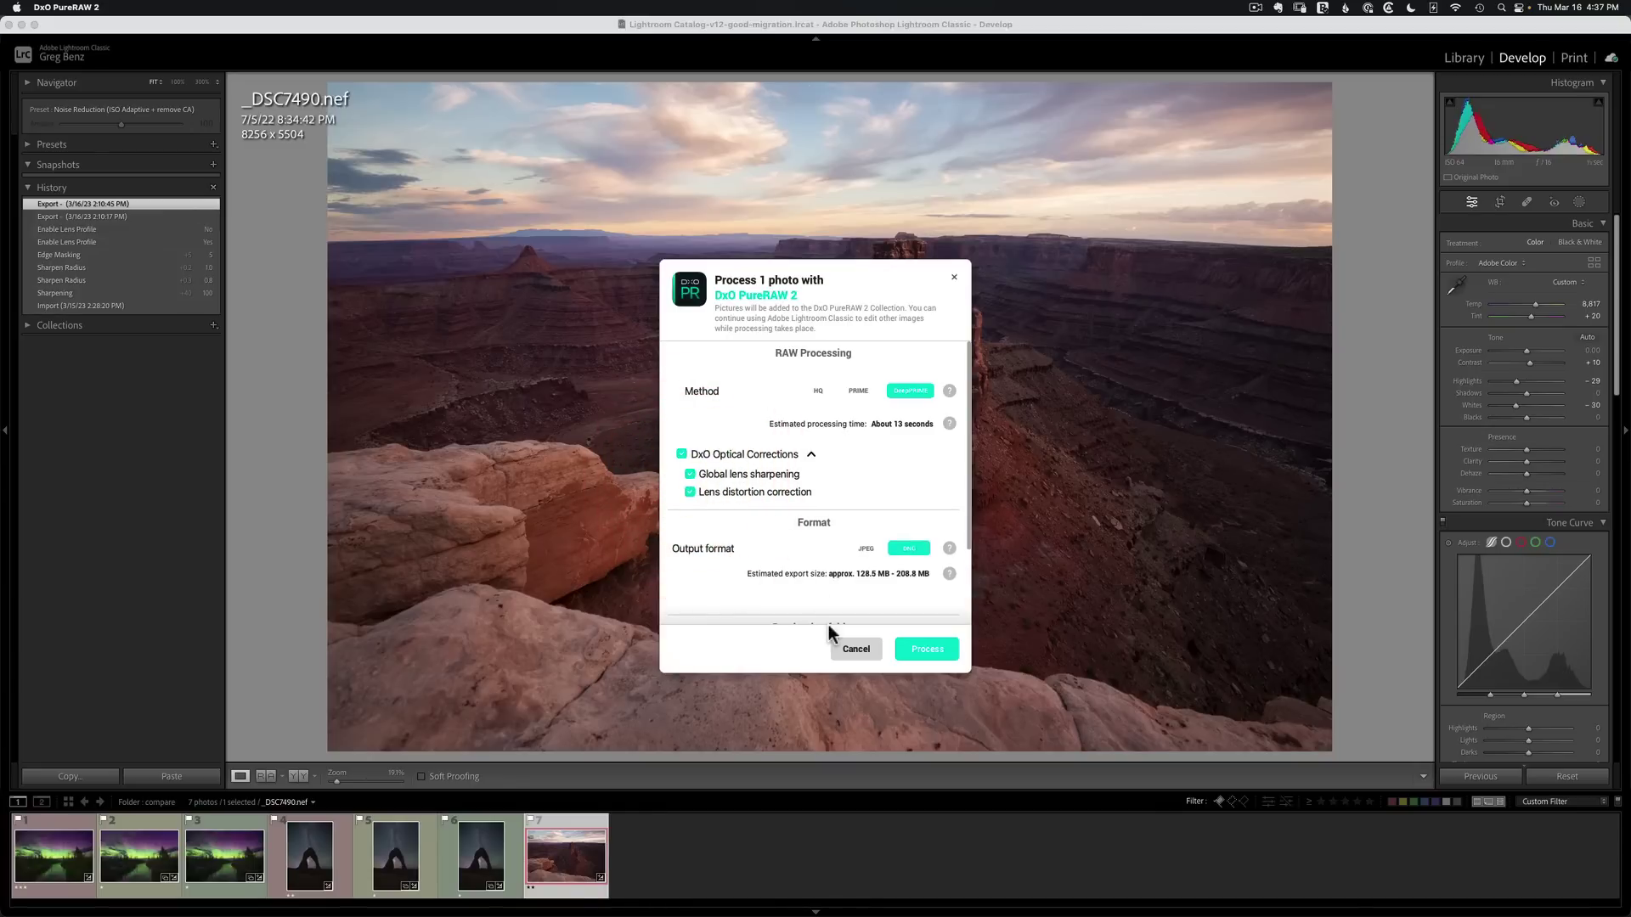
{"action": "left_click", "coordinate": [846, 647]}
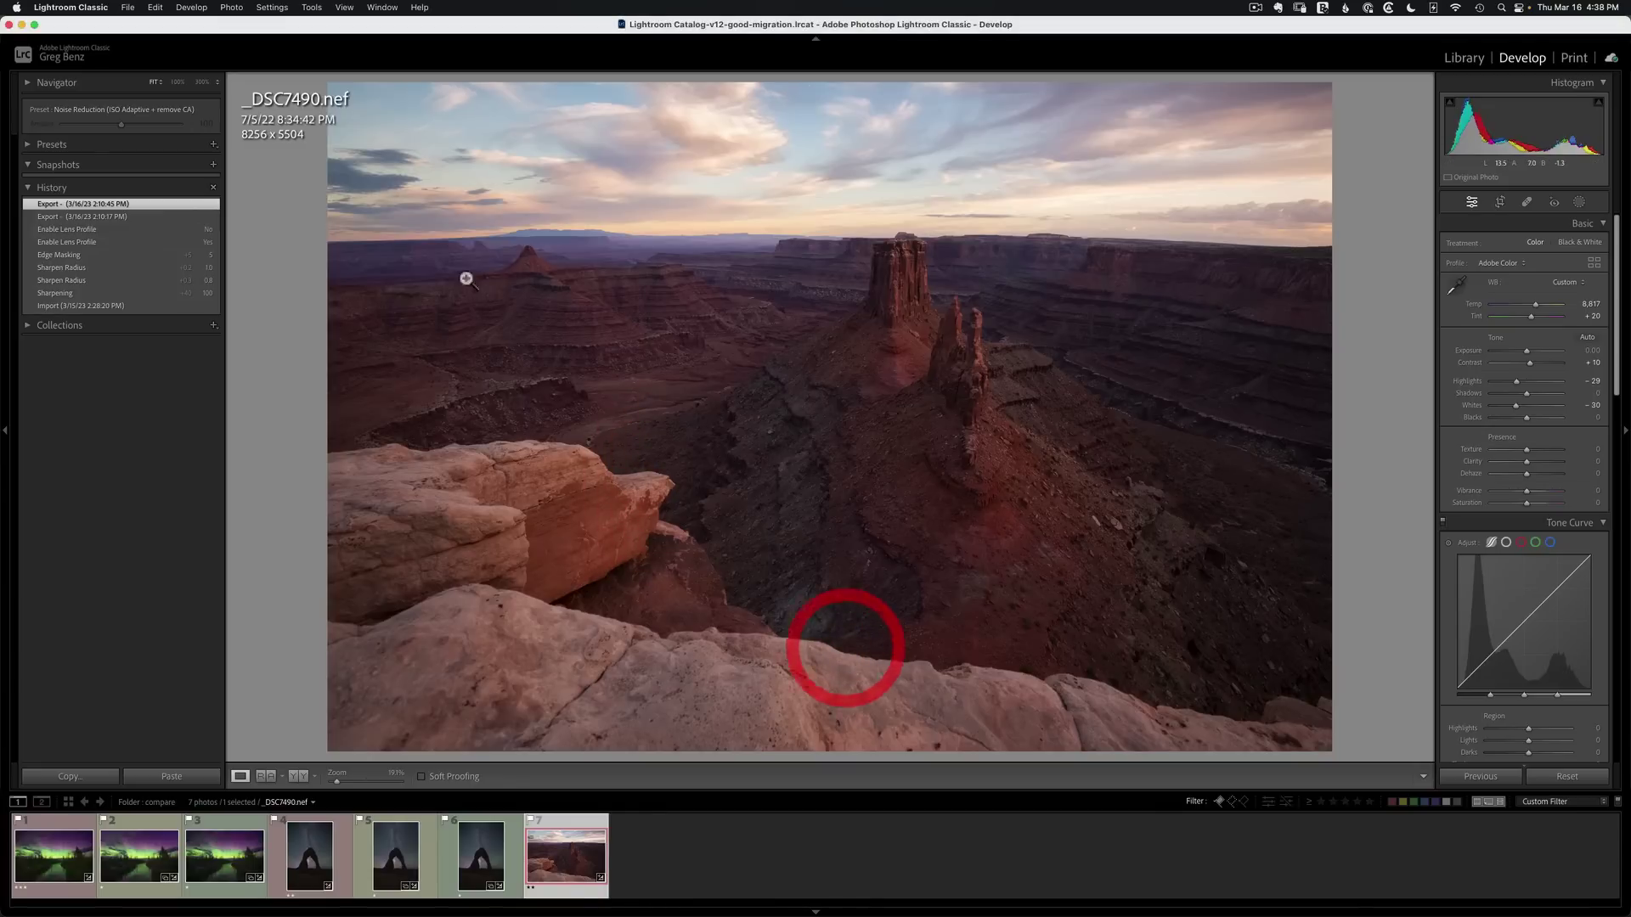
- Send the canyon photo to DxO PureRAW 3, keeping lens softness correction at Standard
{"action": "left_click", "coordinate": [128, 9]}
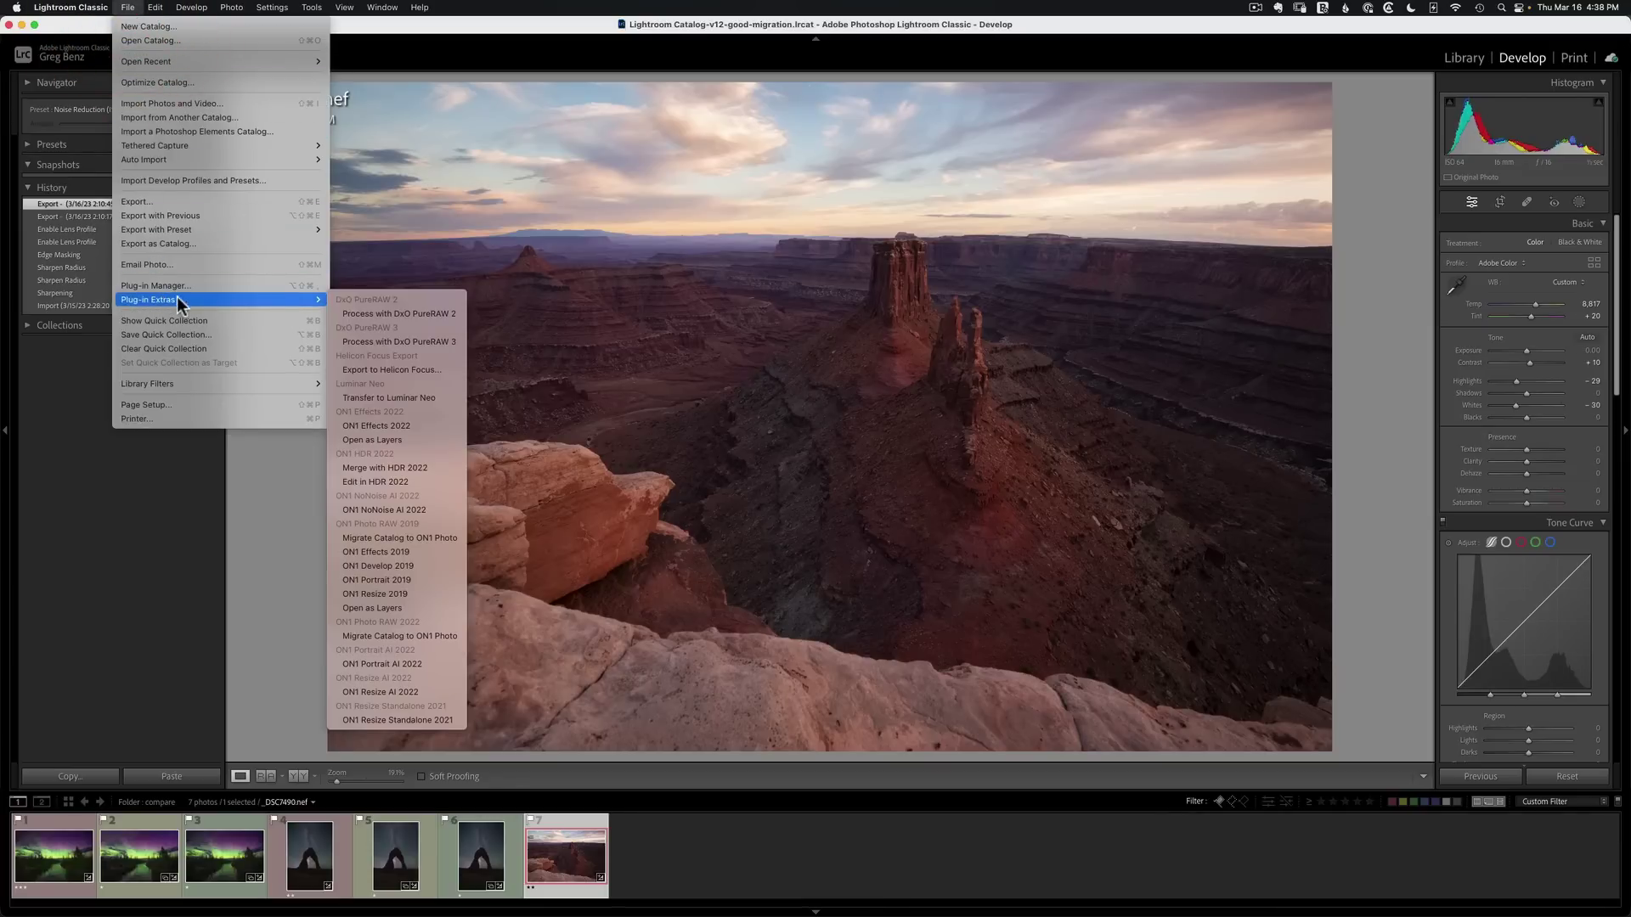
{"action": "left_click", "coordinate": [435, 343]}
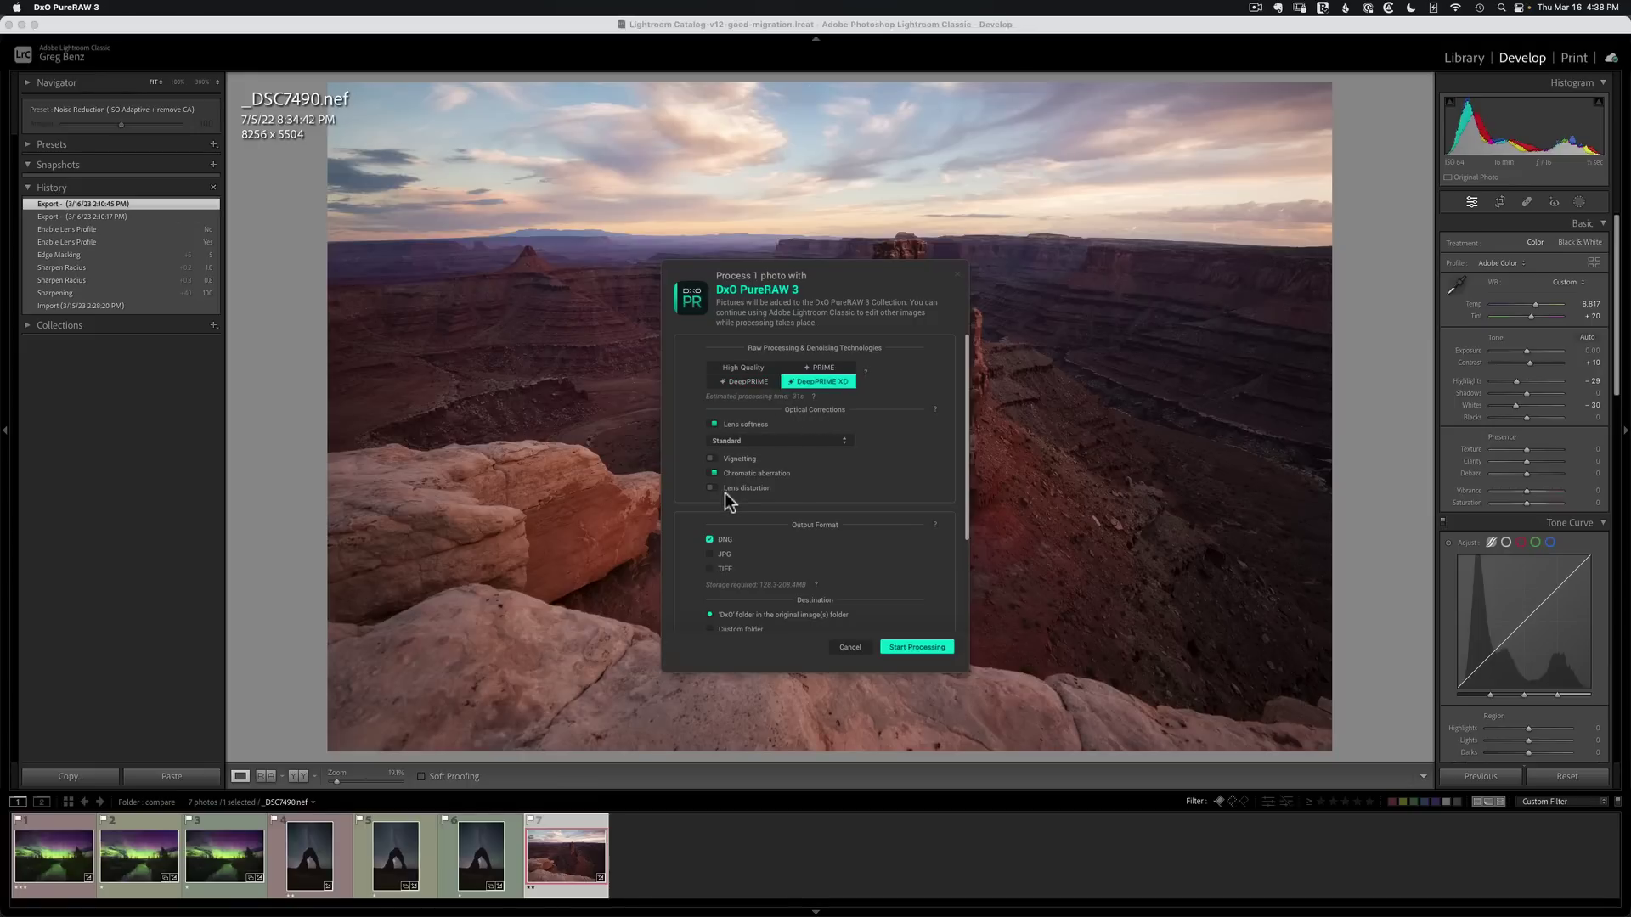
{"action": "left_click", "coordinate": [714, 424]}
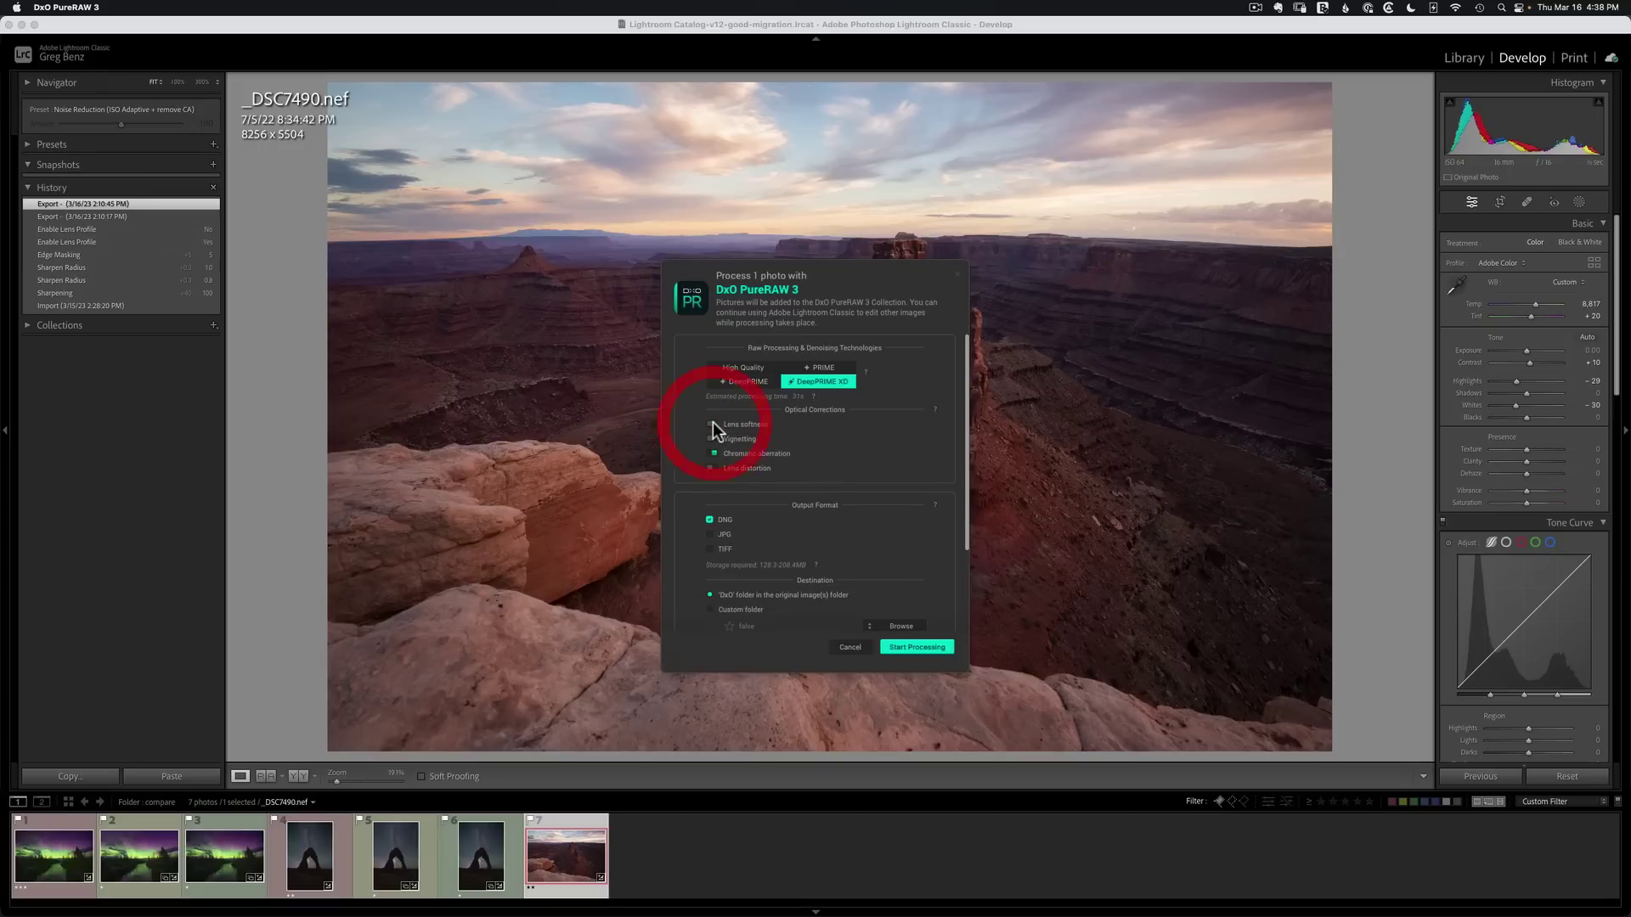
{"action": "left_click", "coordinate": [713, 424]}
{"action": "left_click", "coordinate": [735, 441]}
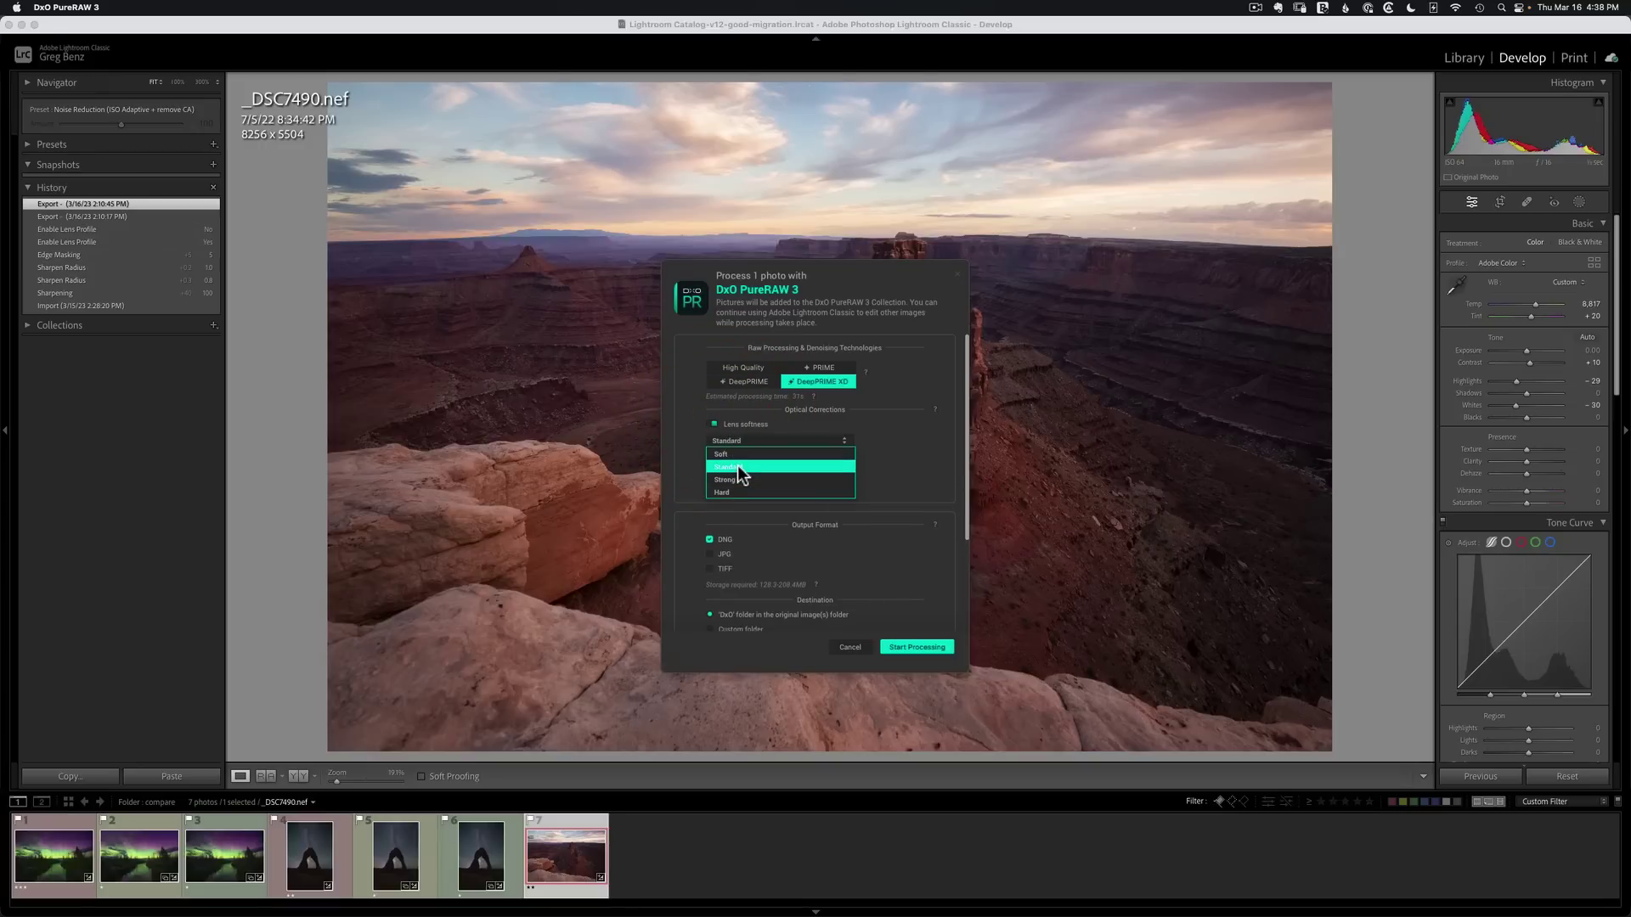
{"action": "left_click", "coordinate": [738, 467]}
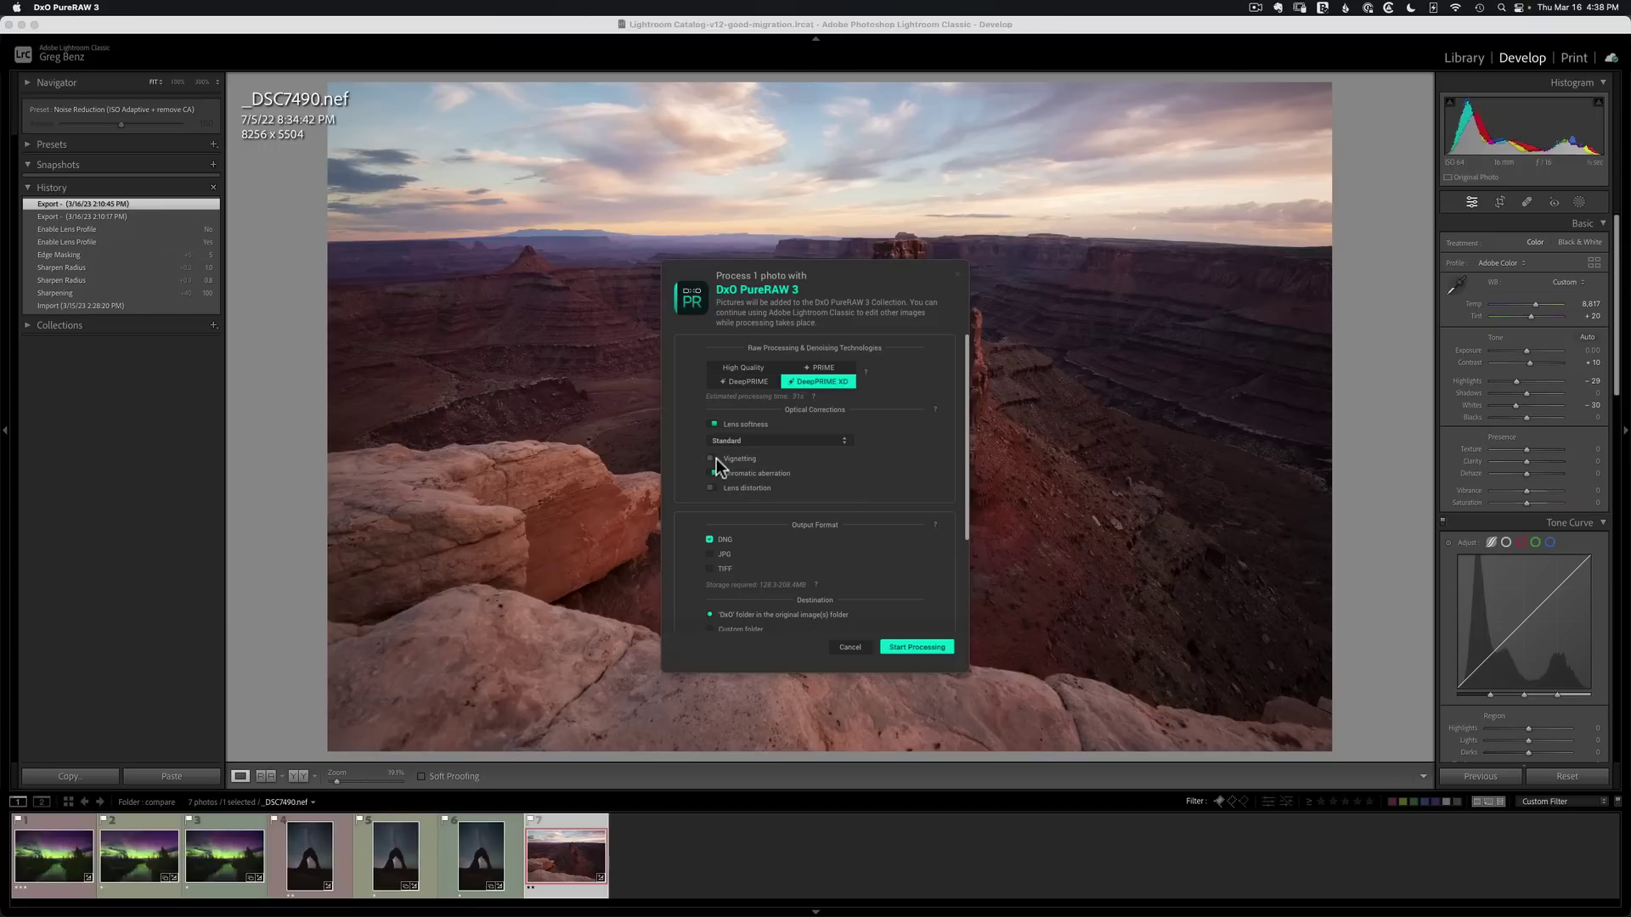
- Enable vignetting and lens distortion correction, cropped to the original ratio
{"action": "left_click", "coordinate": [714, 458]}
{"action": "left_click", "coordinate": [714, 488]}
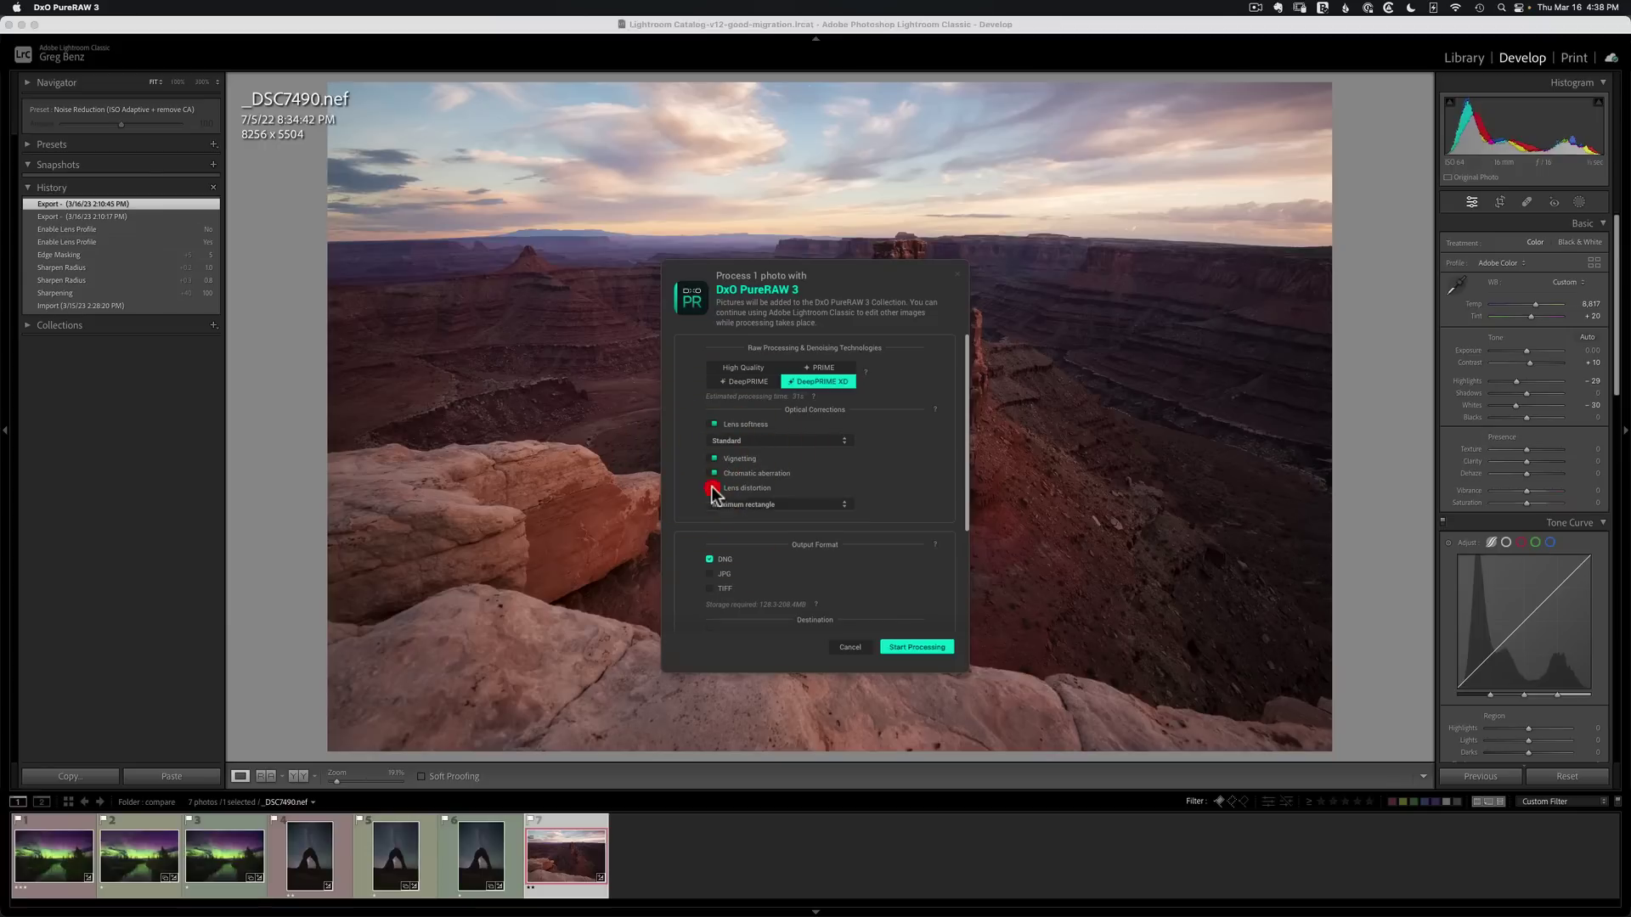
{"action": "left_click", "coordinate": [727, 506]}
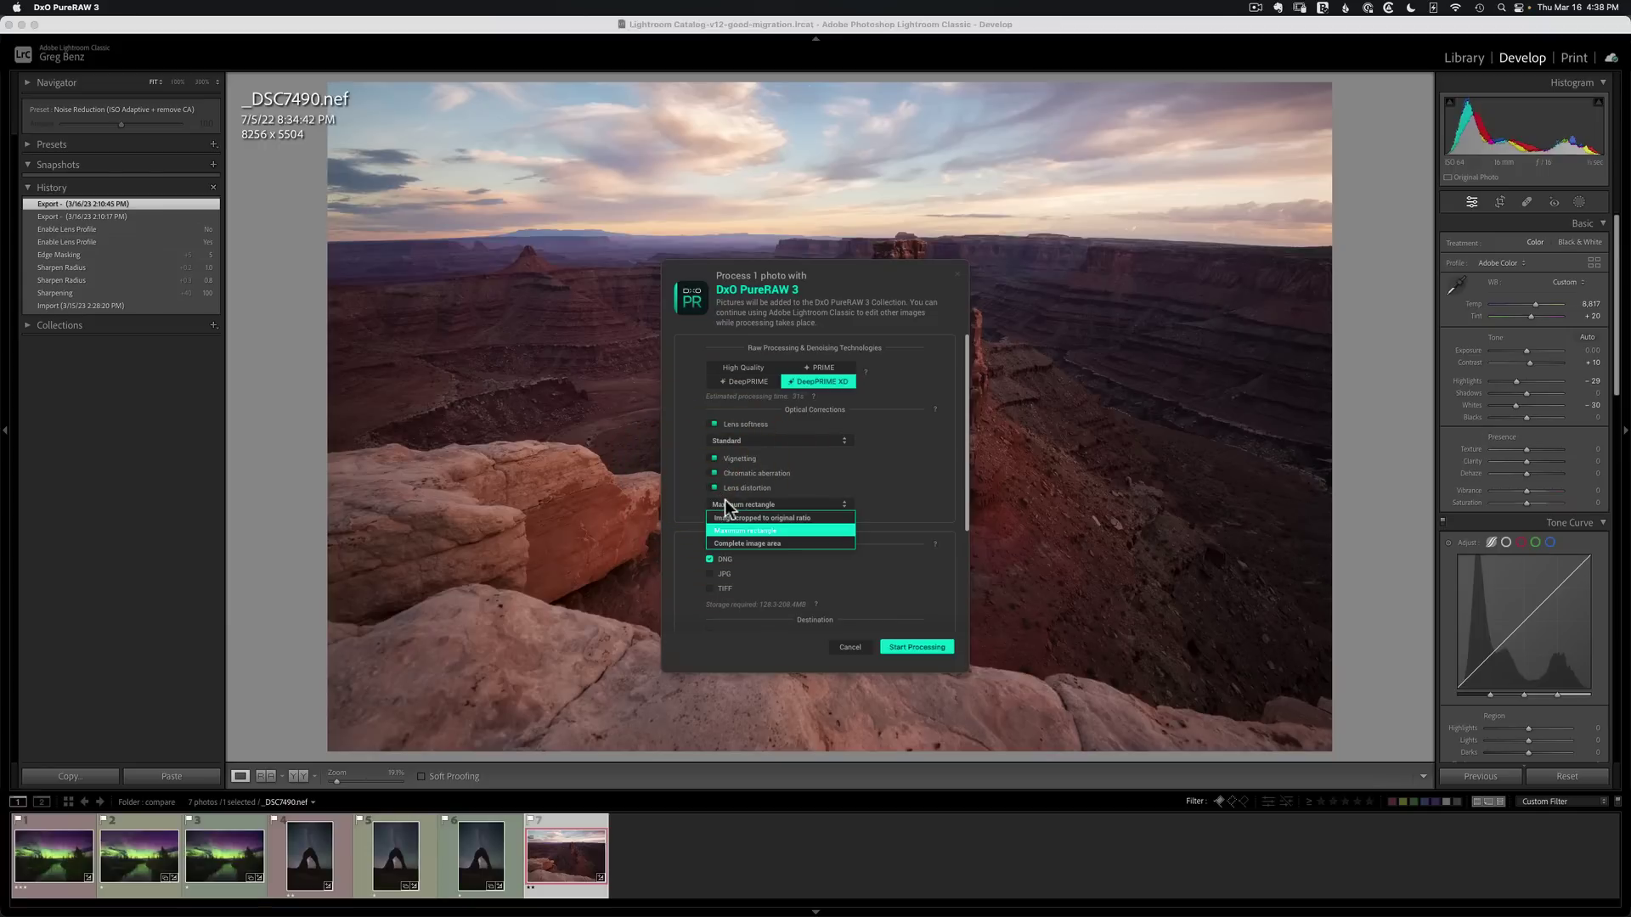
{"action": "left_click", "coordinate": [790, 519]}
{"action": "left_click", "coordinate": [754, 508]}
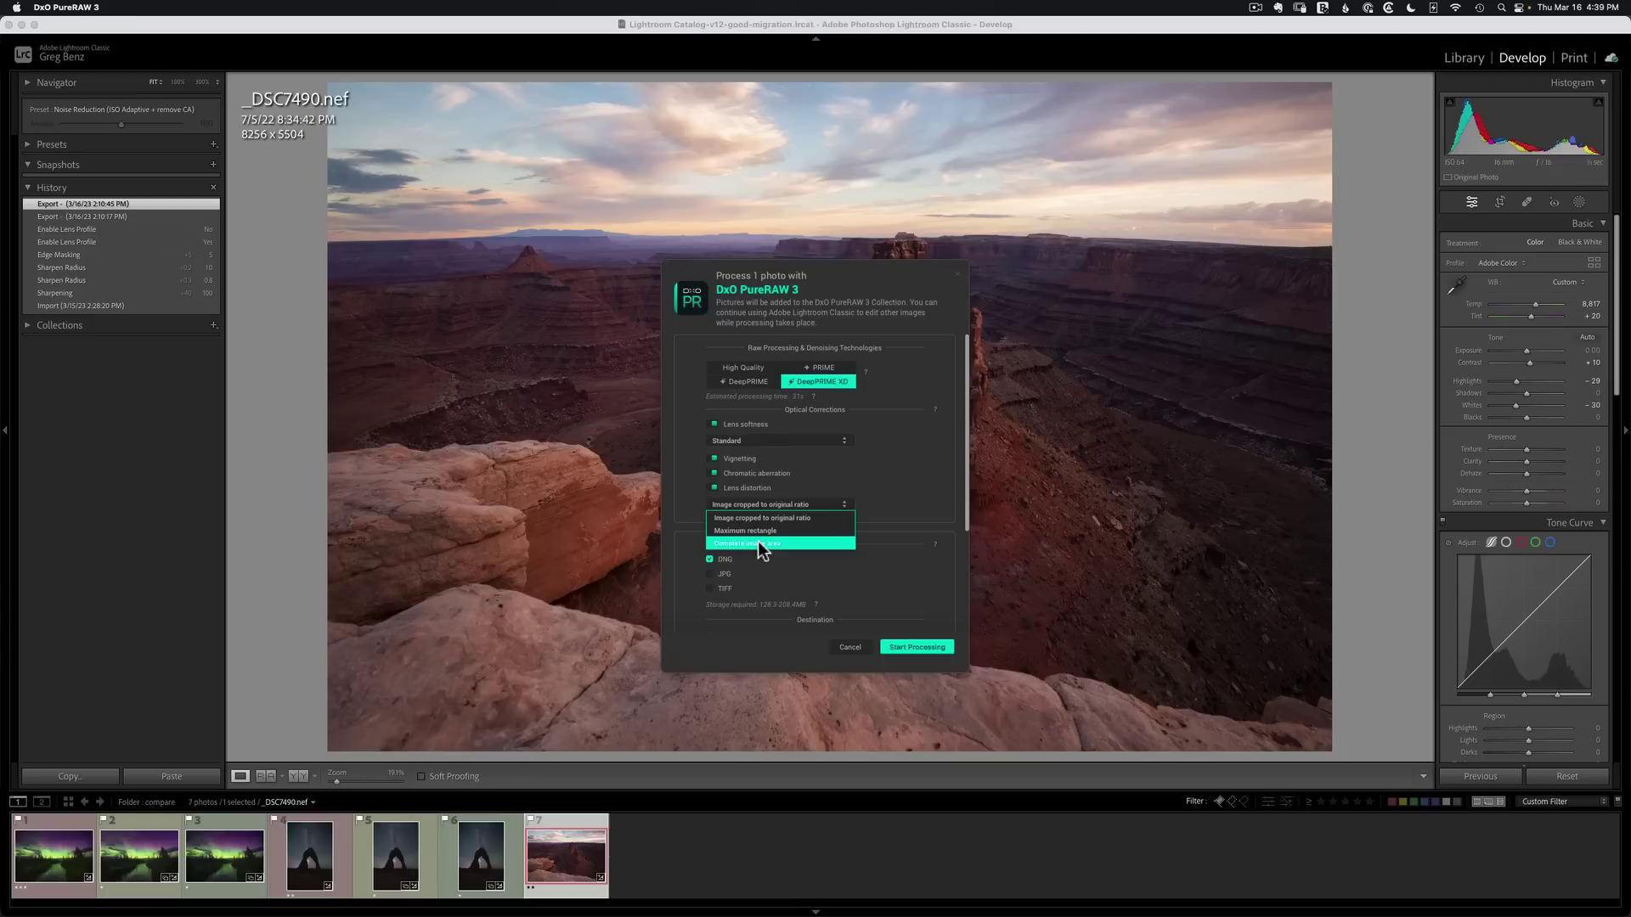
- Keep the complete image area and turn off vignetting and lens distortion correction
{"action": "left_click", "coordinate": [758, 542]}
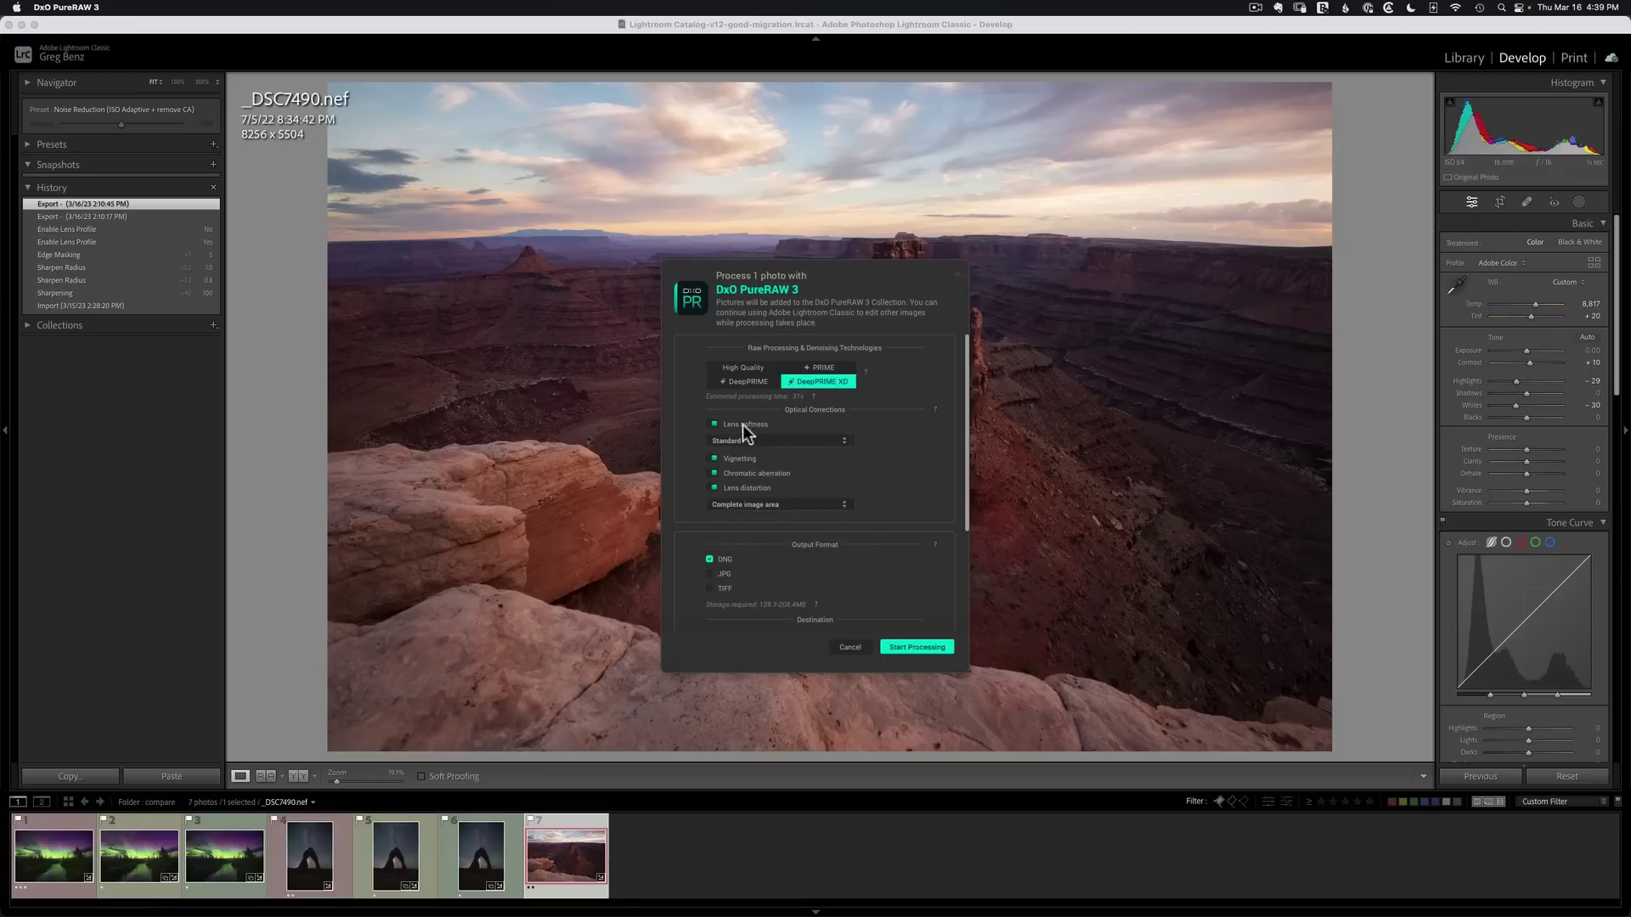
{"action": "left_click", "coordinate": [714, 473]}
{"action": "left_click", "coordinate": [713, 458]}
{"action": "left_click", "coordinate": [713, 487]}
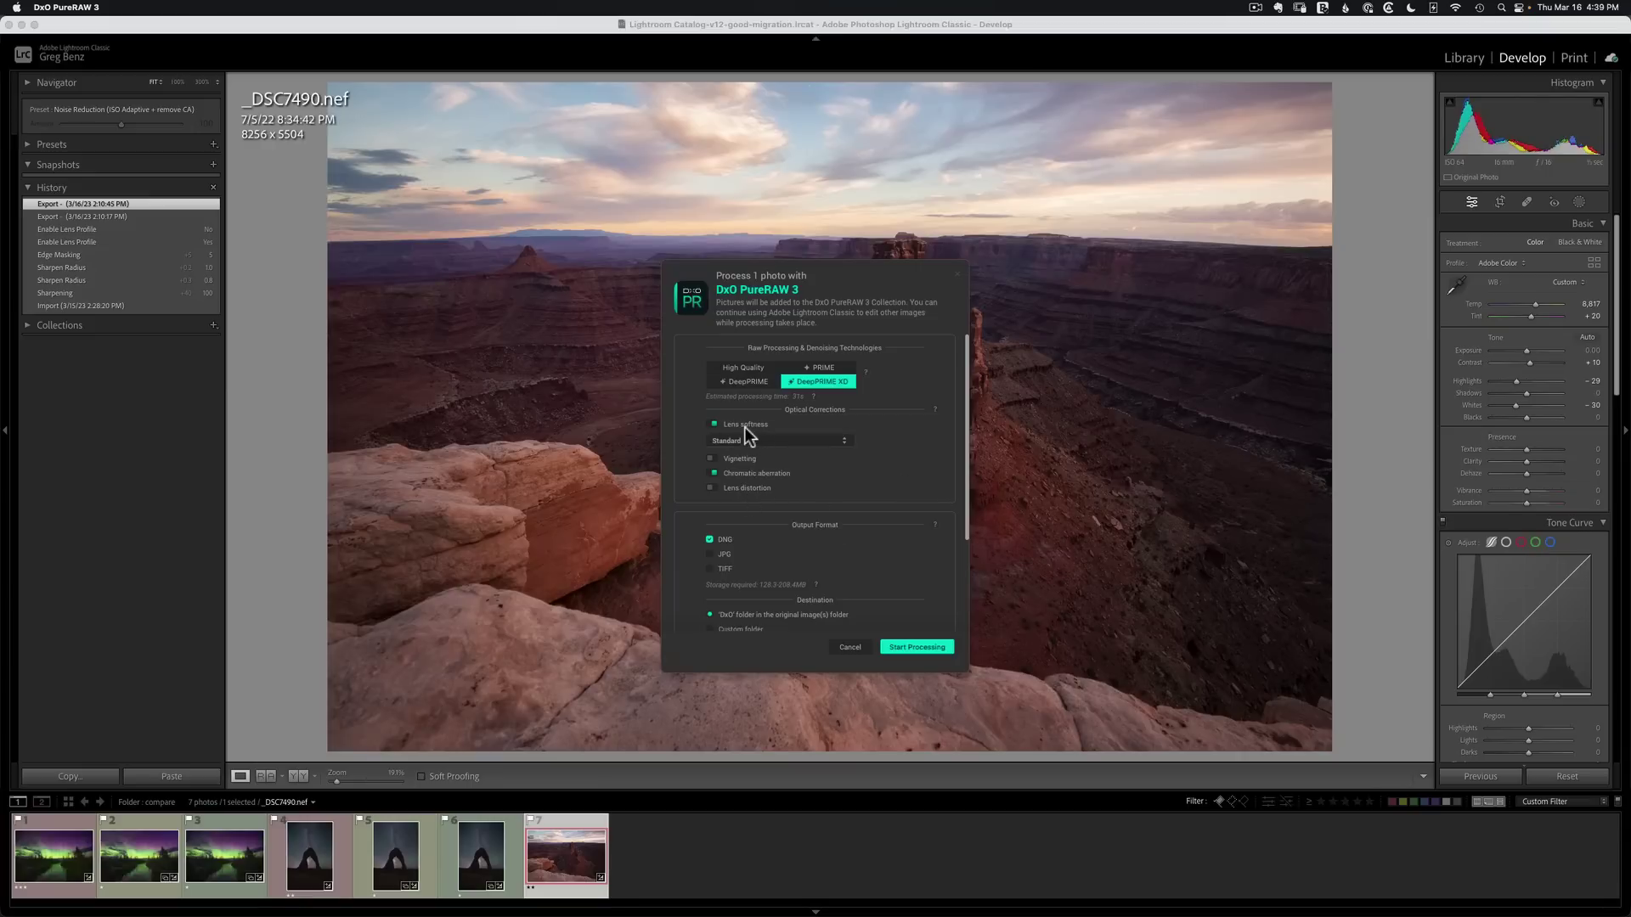
{"action": "left_click", "coordinate": [712, 422]}
- Keep lens softness at Standard and scroll down to the Destination and Export settings
{"action": "left_click", "coordinate": [741, 440]}
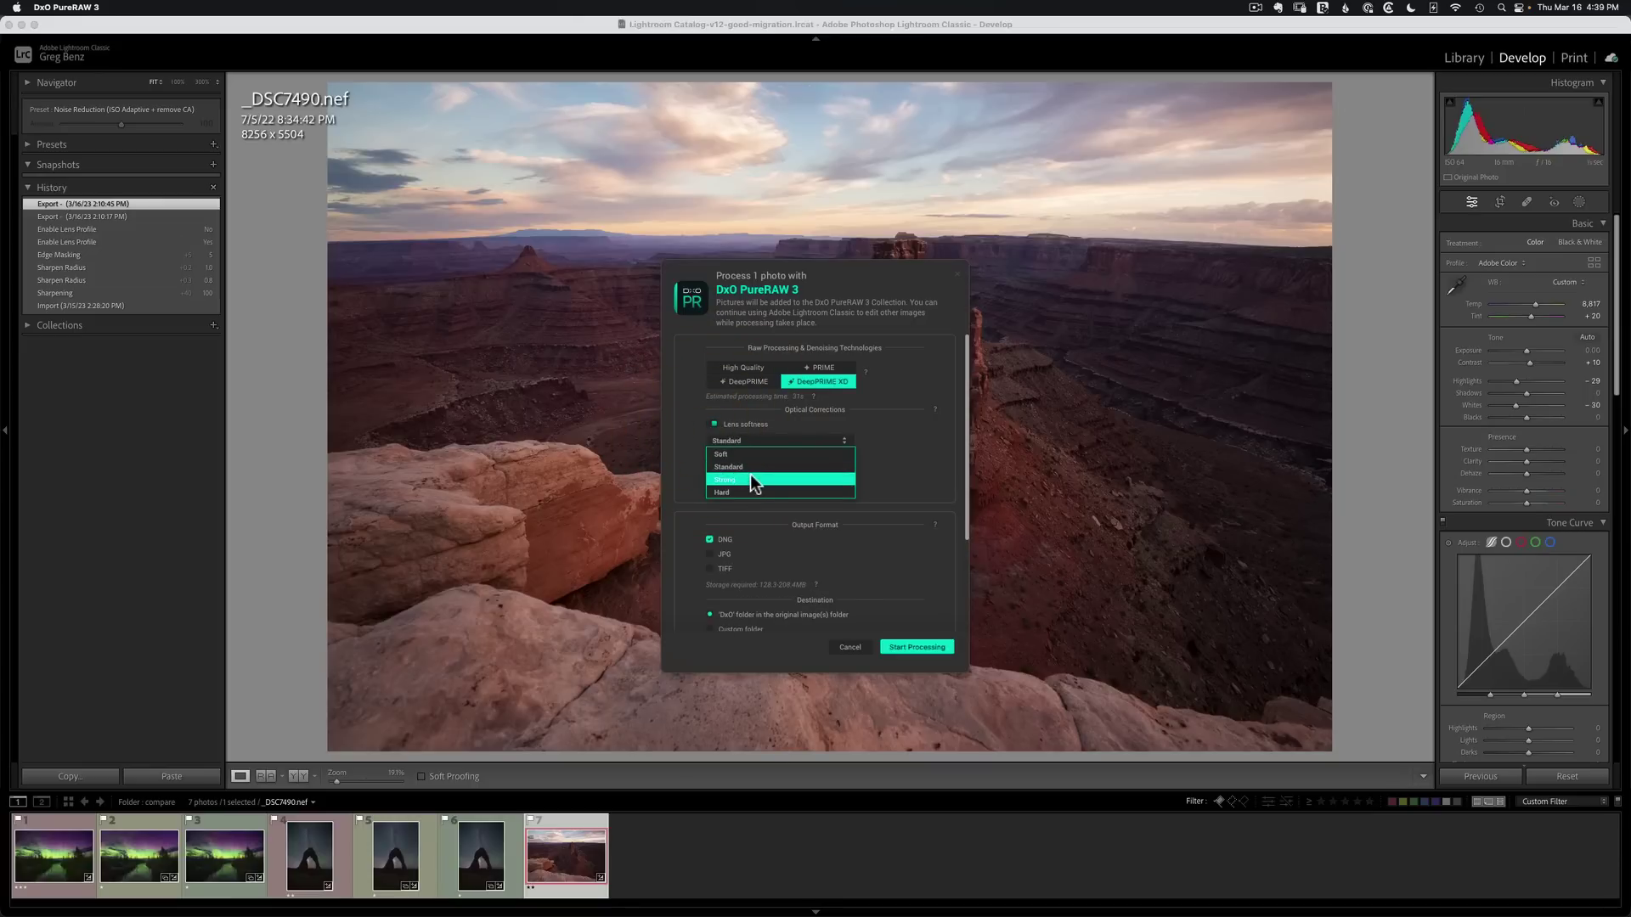
{"action": "left_click", "coordinate": [749, 466]}
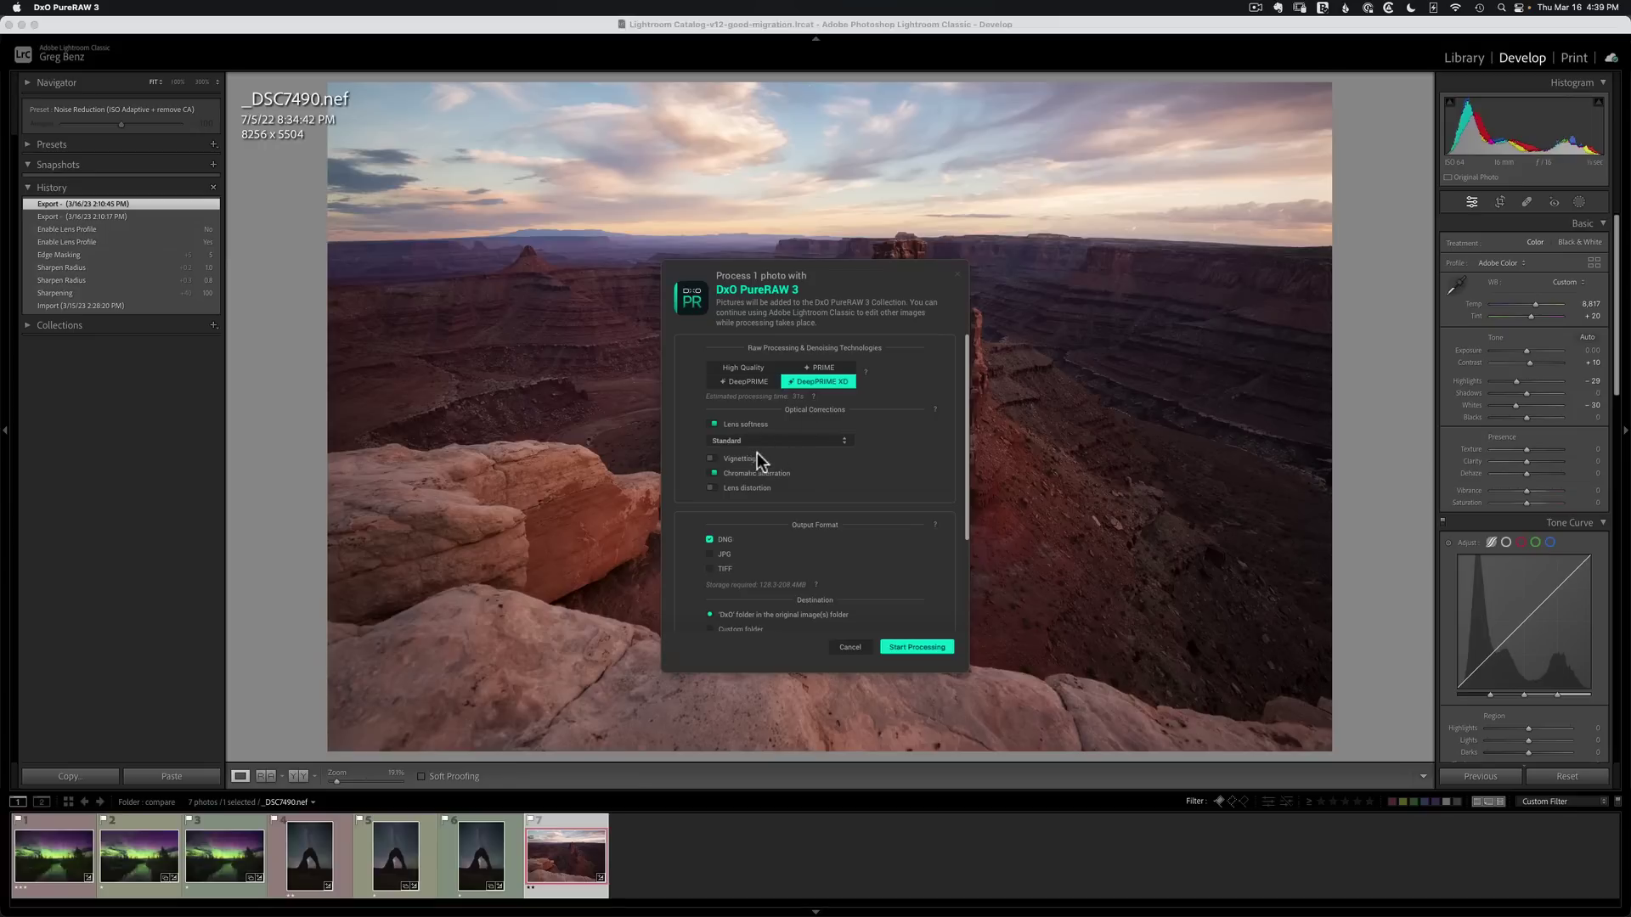
{"action": "scroll", "coordinate": [834, 506], "scroll_direction": "down", "scroll_amount": 3}
{"action": "scroll", "coordinate": [835, 506], "scroll_direction": "down", "scroll_amount": 2}
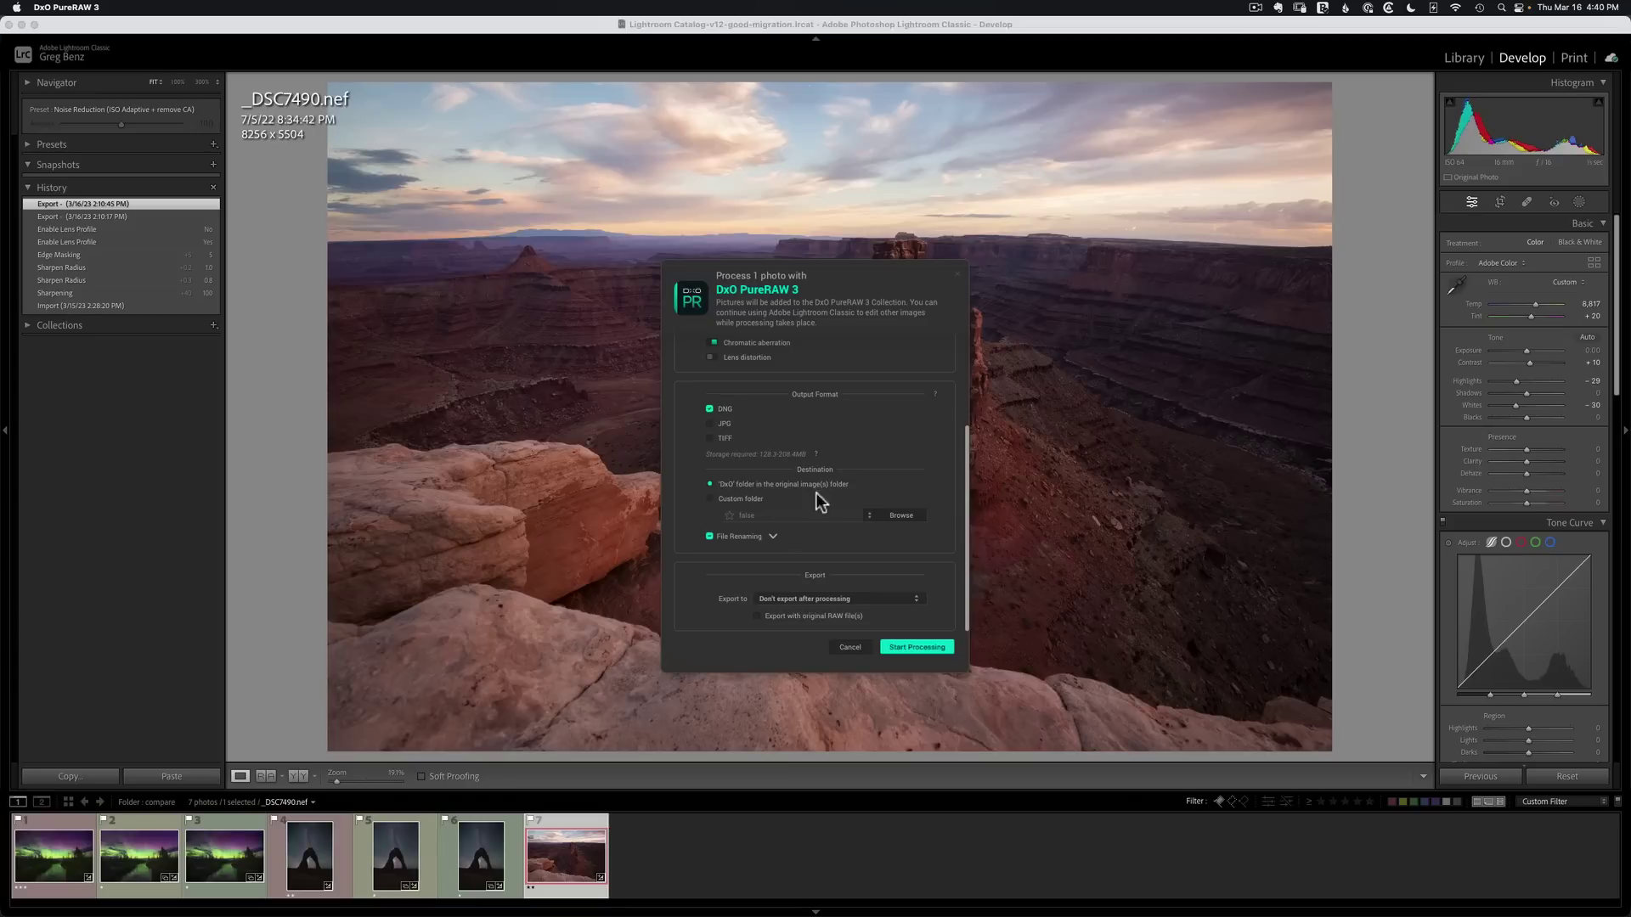
- Add the processing-method and custom-text suffixes to the output name, then process the canyon photo to DNG
{"action": "left_click", "coordinate": [772, 537]}
{"action": "scroll", "coordinate": [775, 540], "scroll_direction": "down", "scroll_amount": 3}
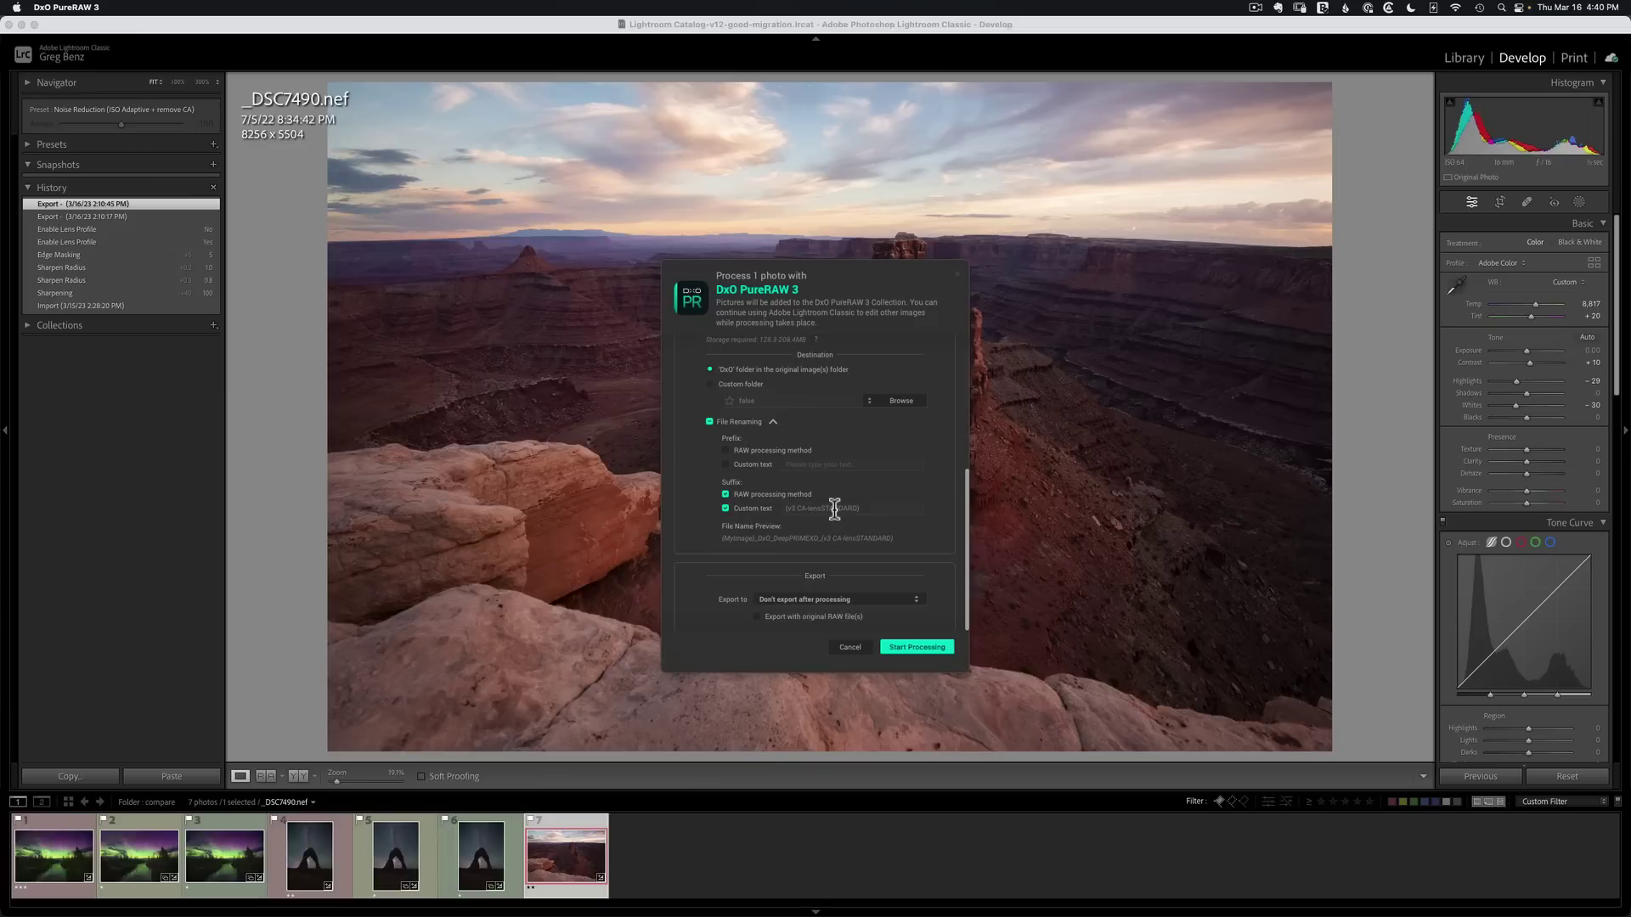
{"action": "scroll", "coordinate": [828, 513], "scroll_direction": "up", "scroll_amount": 6}
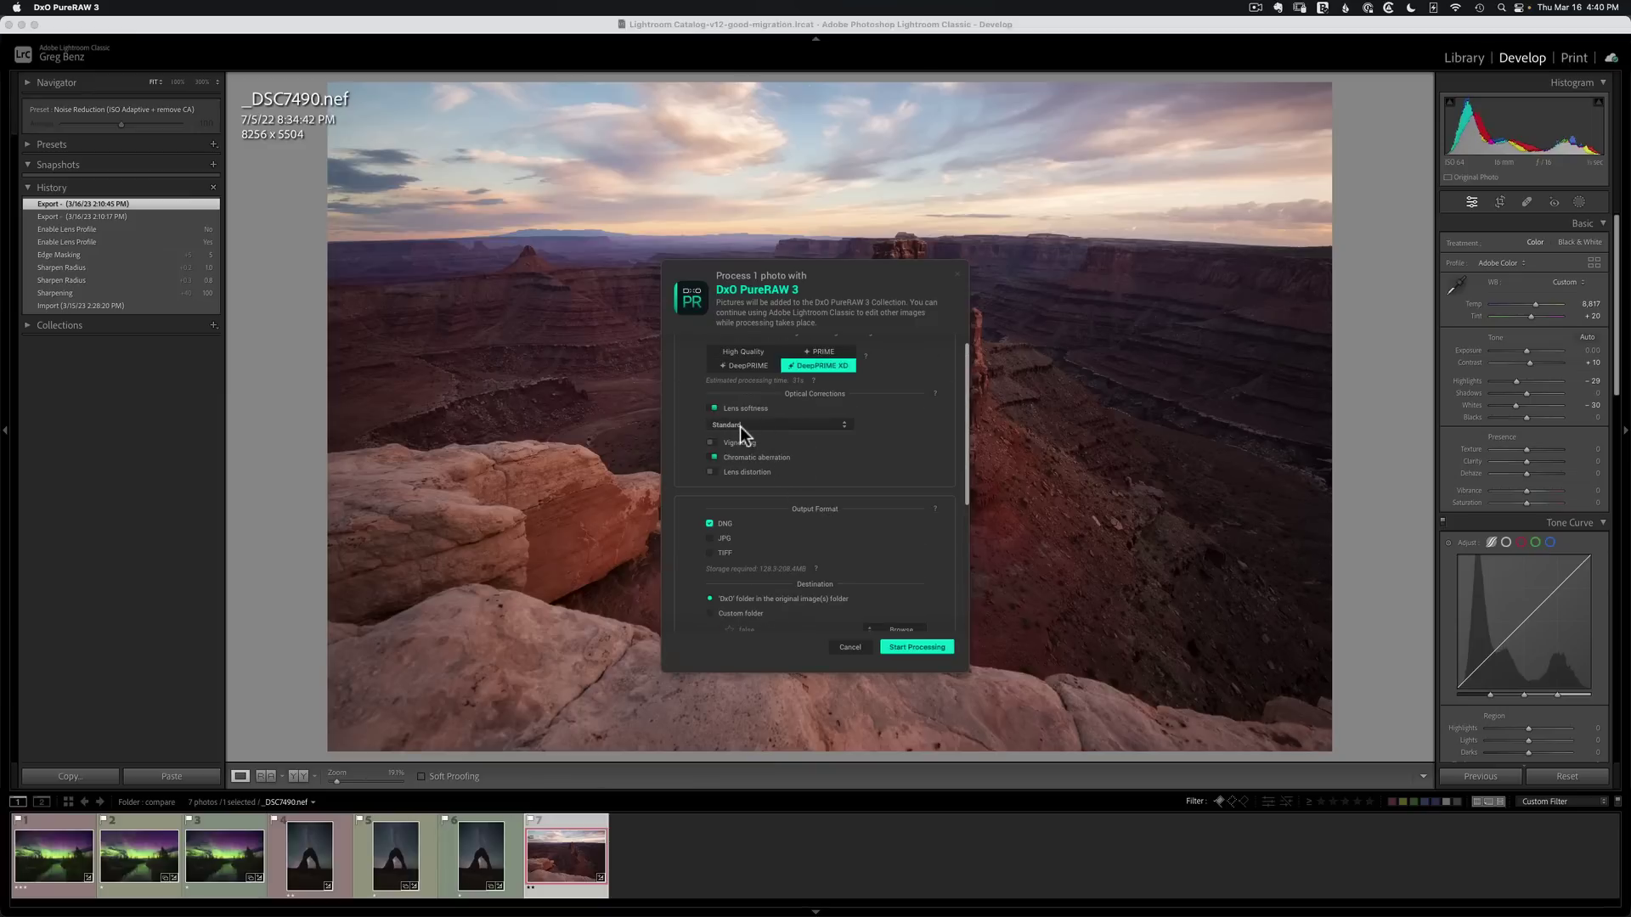
{"action": "scroll", "coordinate": [825, 491], "scroll_direction": "down", "scroll_amount": 6}
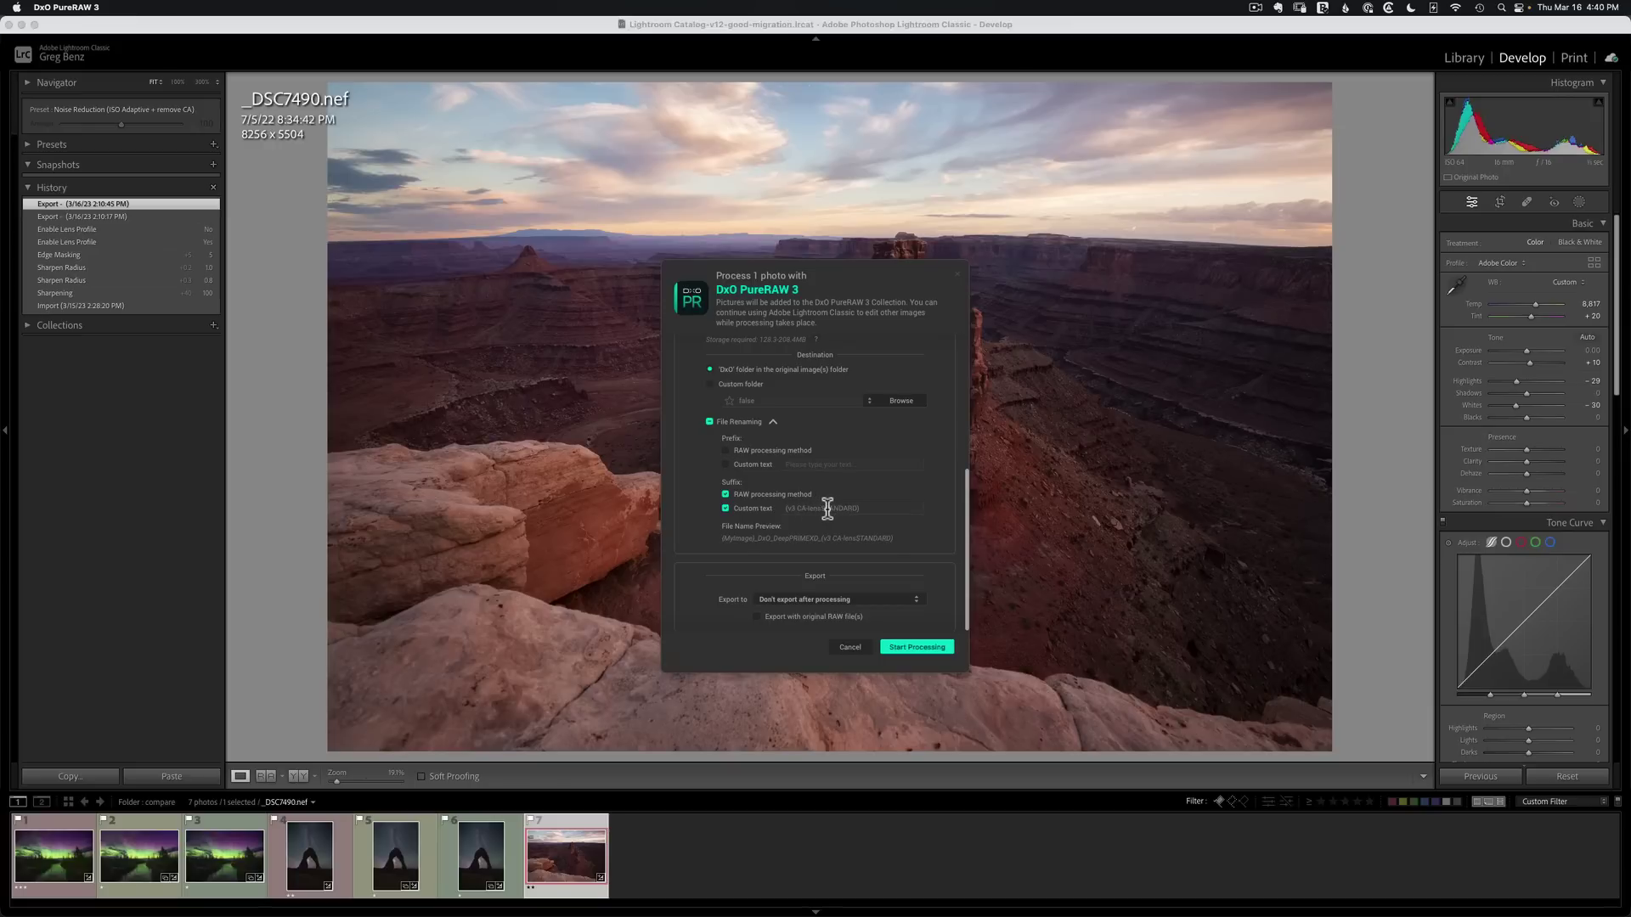
{"action": "left_click", "coordinate": [901, 647]}
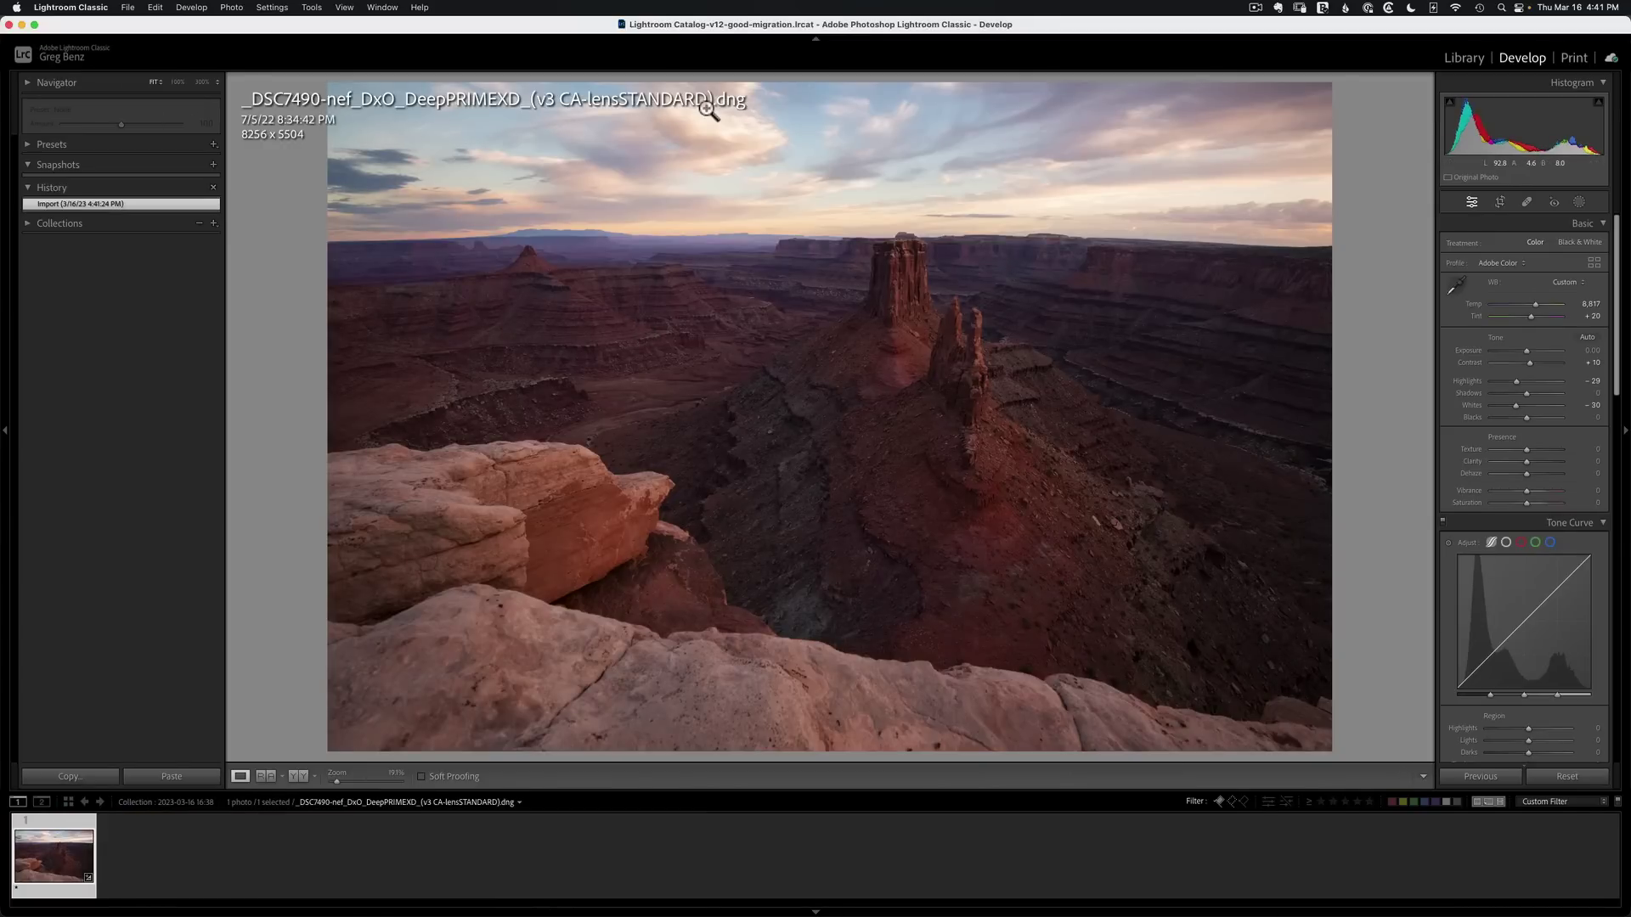
- Show the compare folder's eight photos in the Library grid and label the canyon DNG green
{"action": "key", "text": "g"}
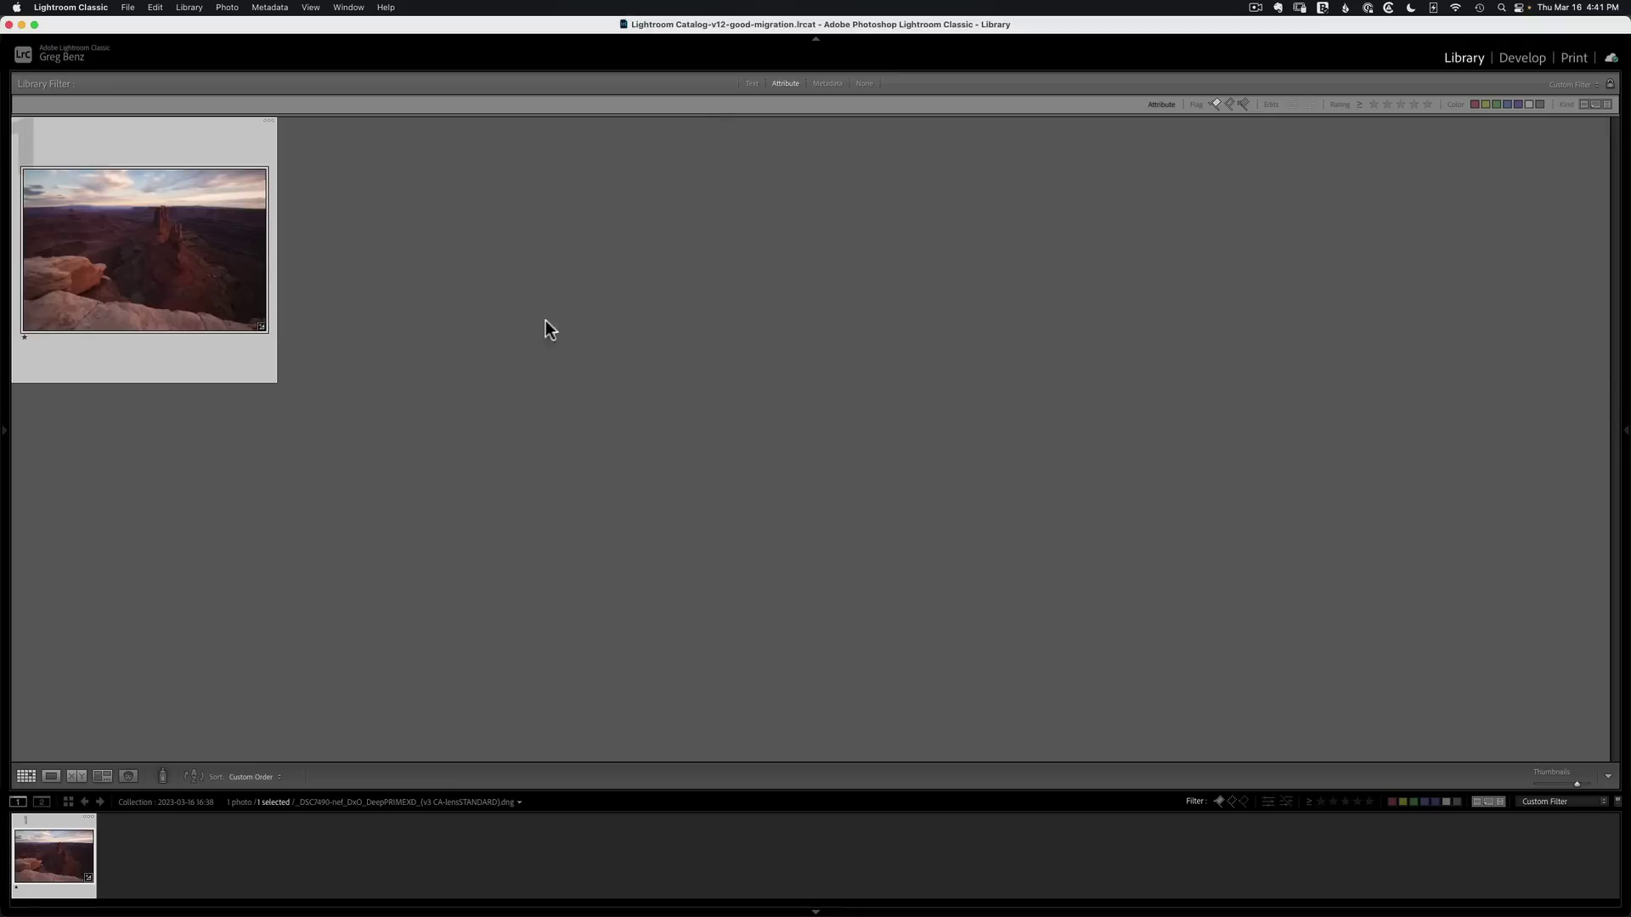
{"action": "left_click", "coordinate": [5, 436]}
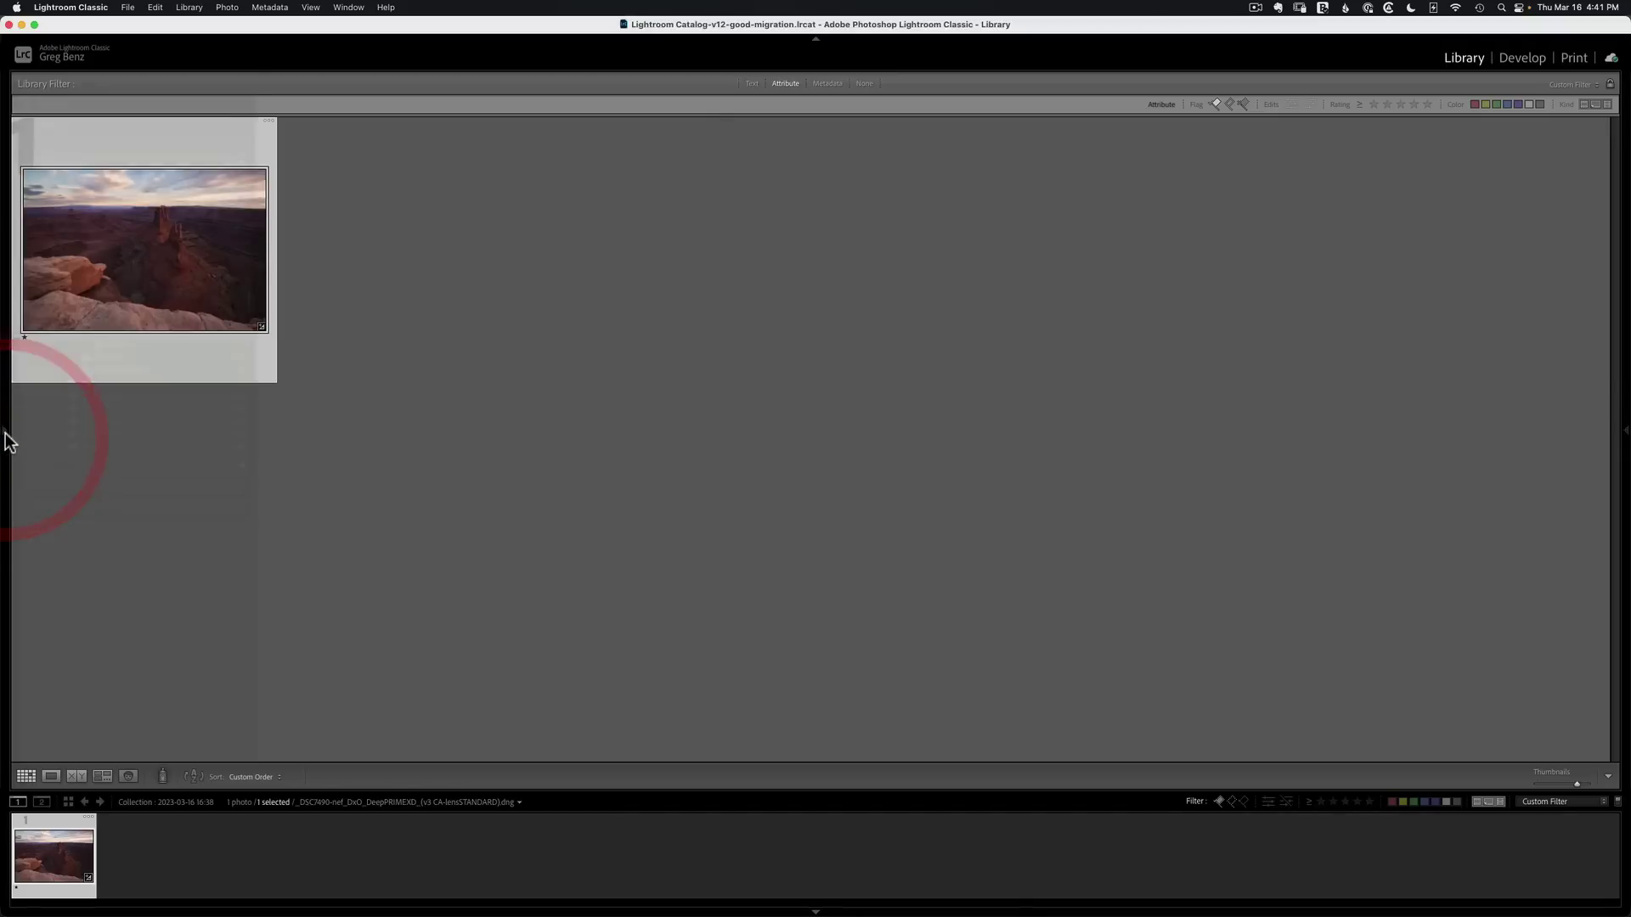
{"action": "left_click", "coordinate": [129, 318]}
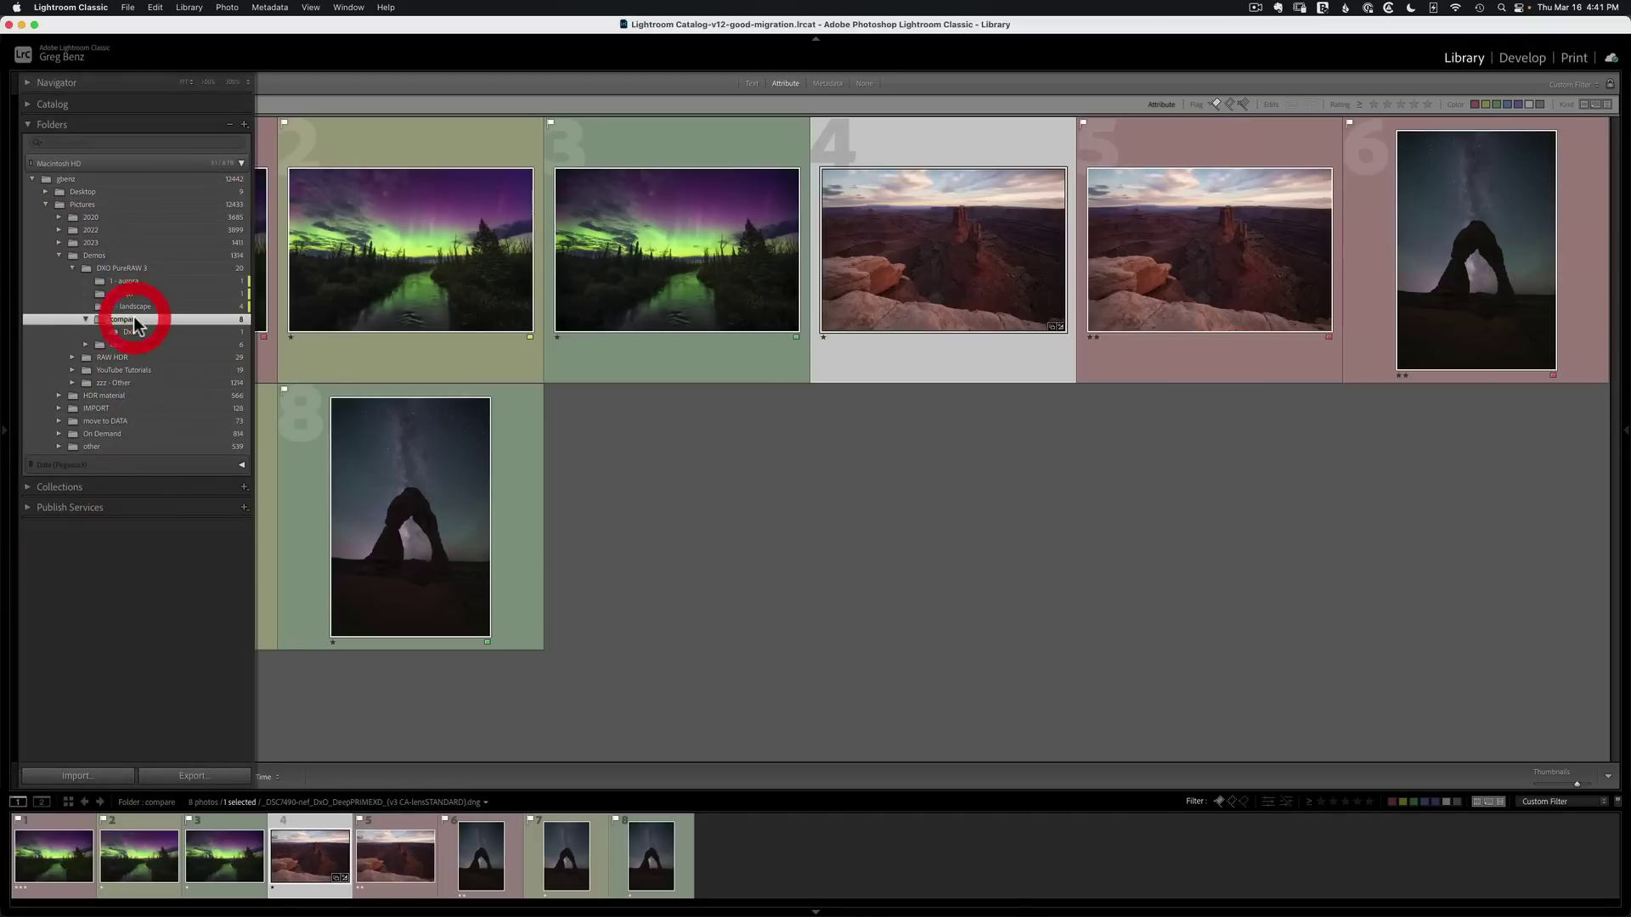
{"action": "left_click", "coordinate": [776, 515]}
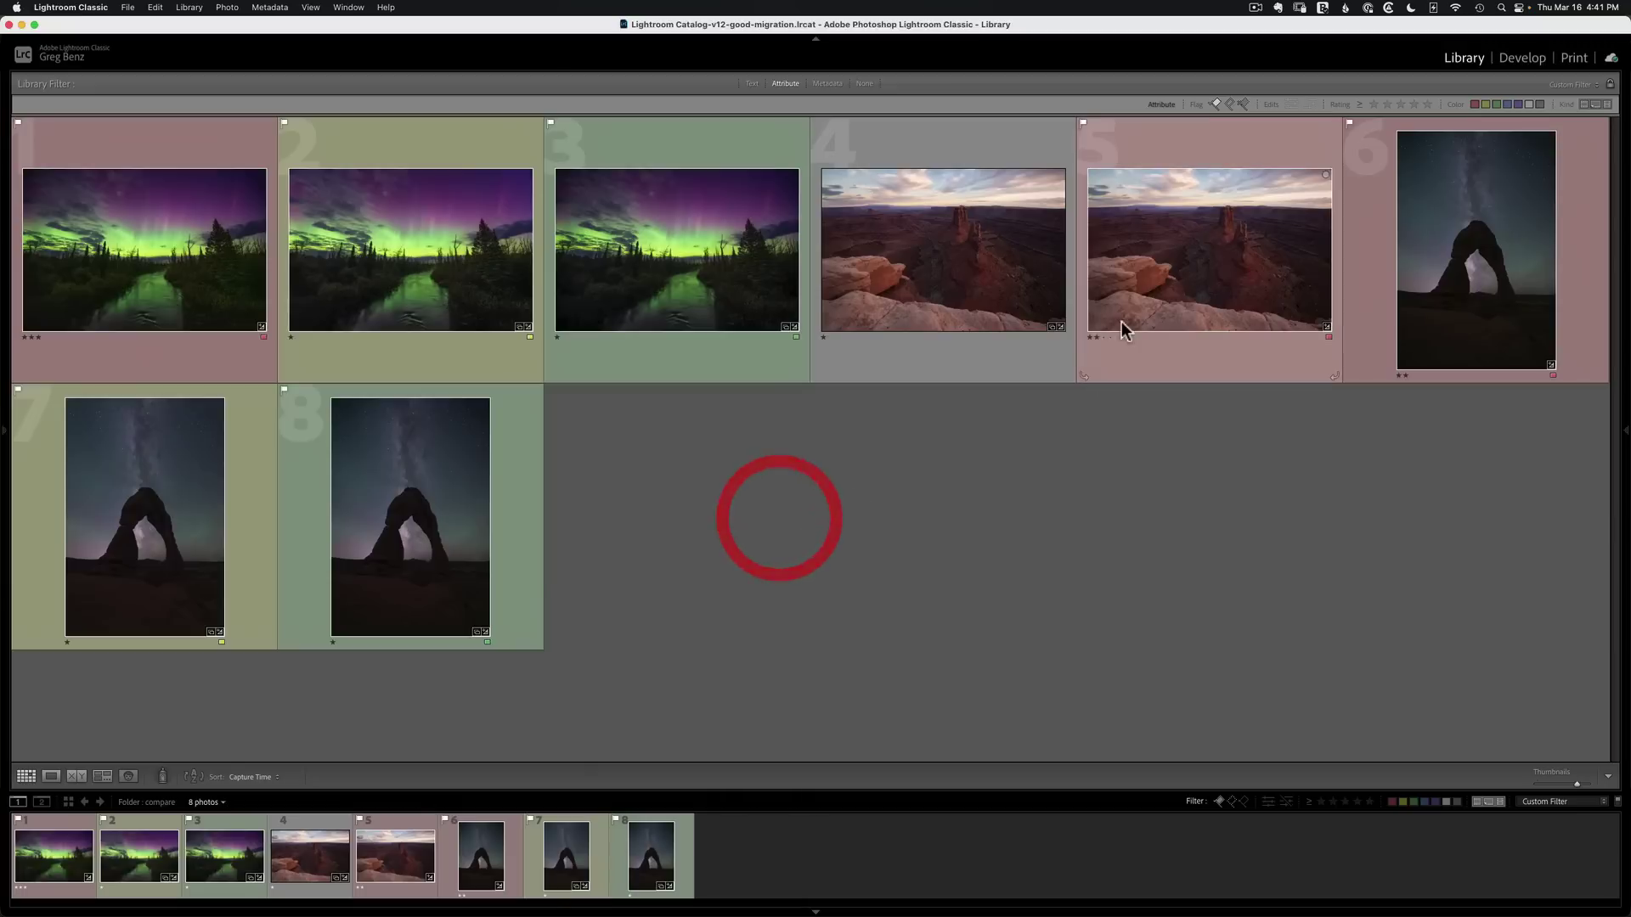
{"action": "left_click", "coordinate": [1169, 263]}
{"action": "left_click", "coordinate": [983, 248]}
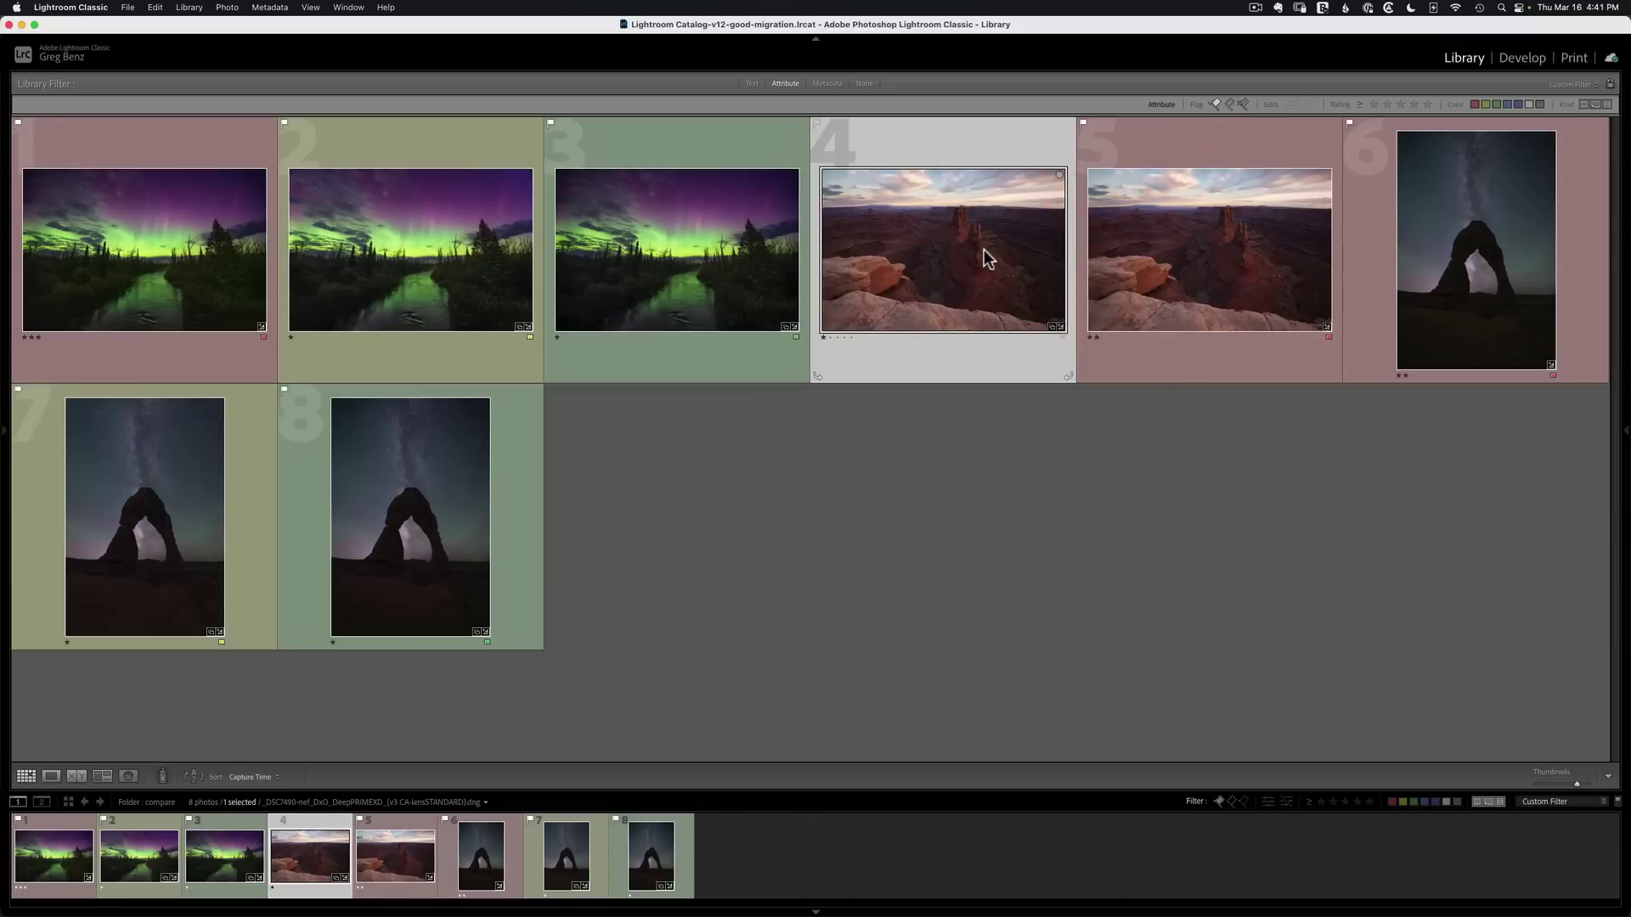
{"action": "key", "text": "8"}
- Compare the original raw _DSC7490.nef side by side with the DNG
{"action": "left_click", "coordinate": [1168, 276]}
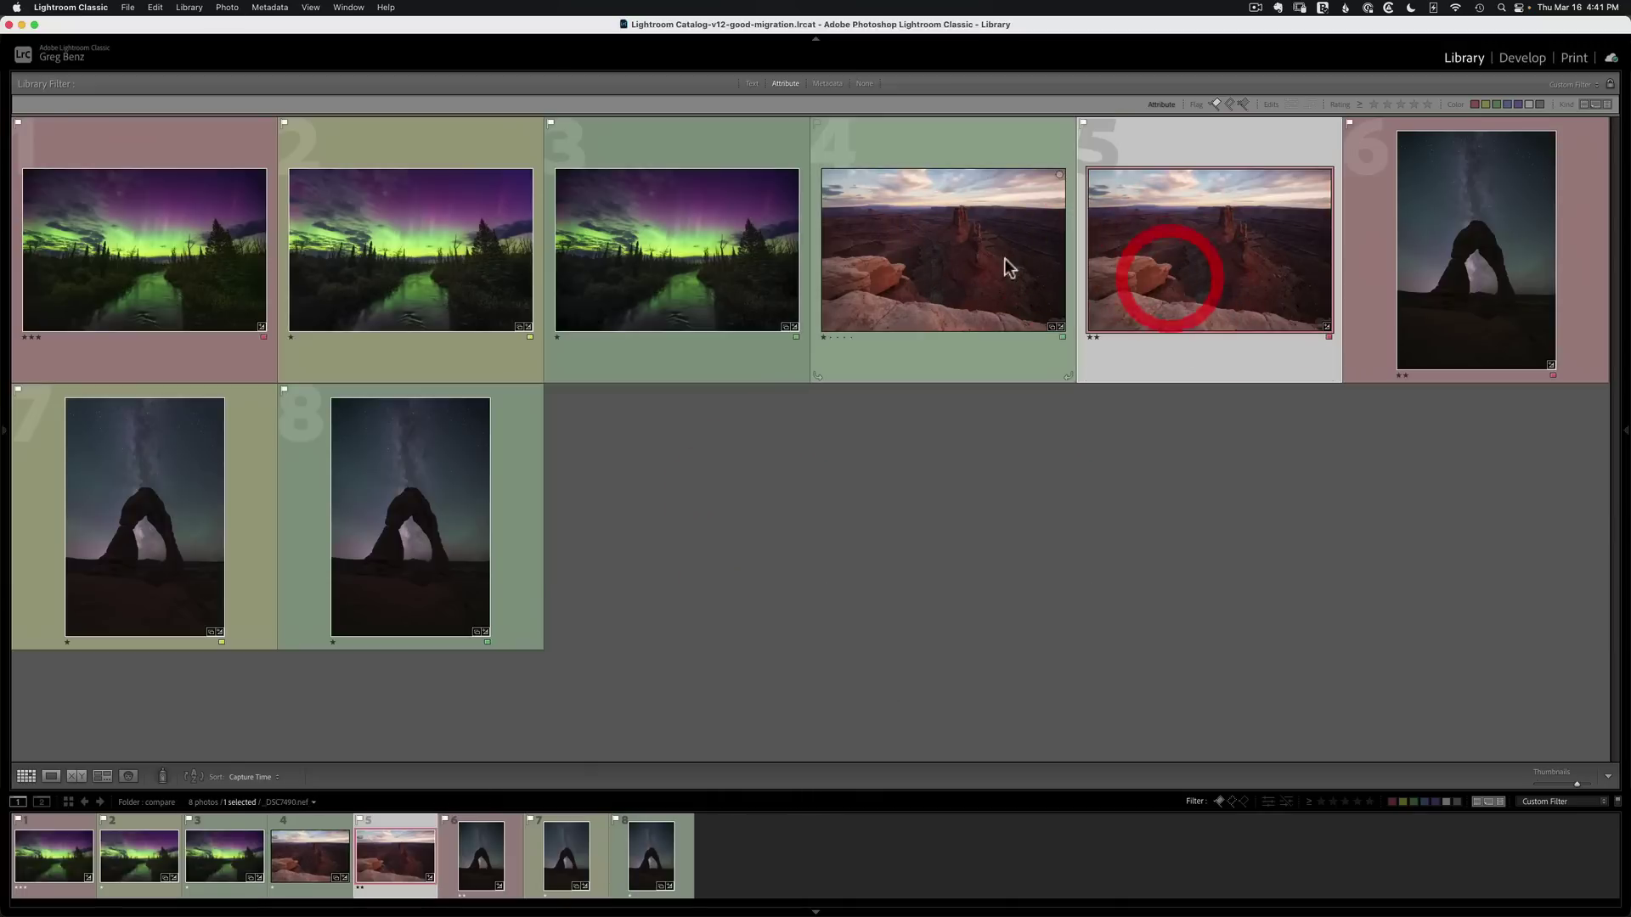
{"action": "left_click", "coordinate": [970, 259], "text": "shift"}
{"action": "key", "text": "c"}
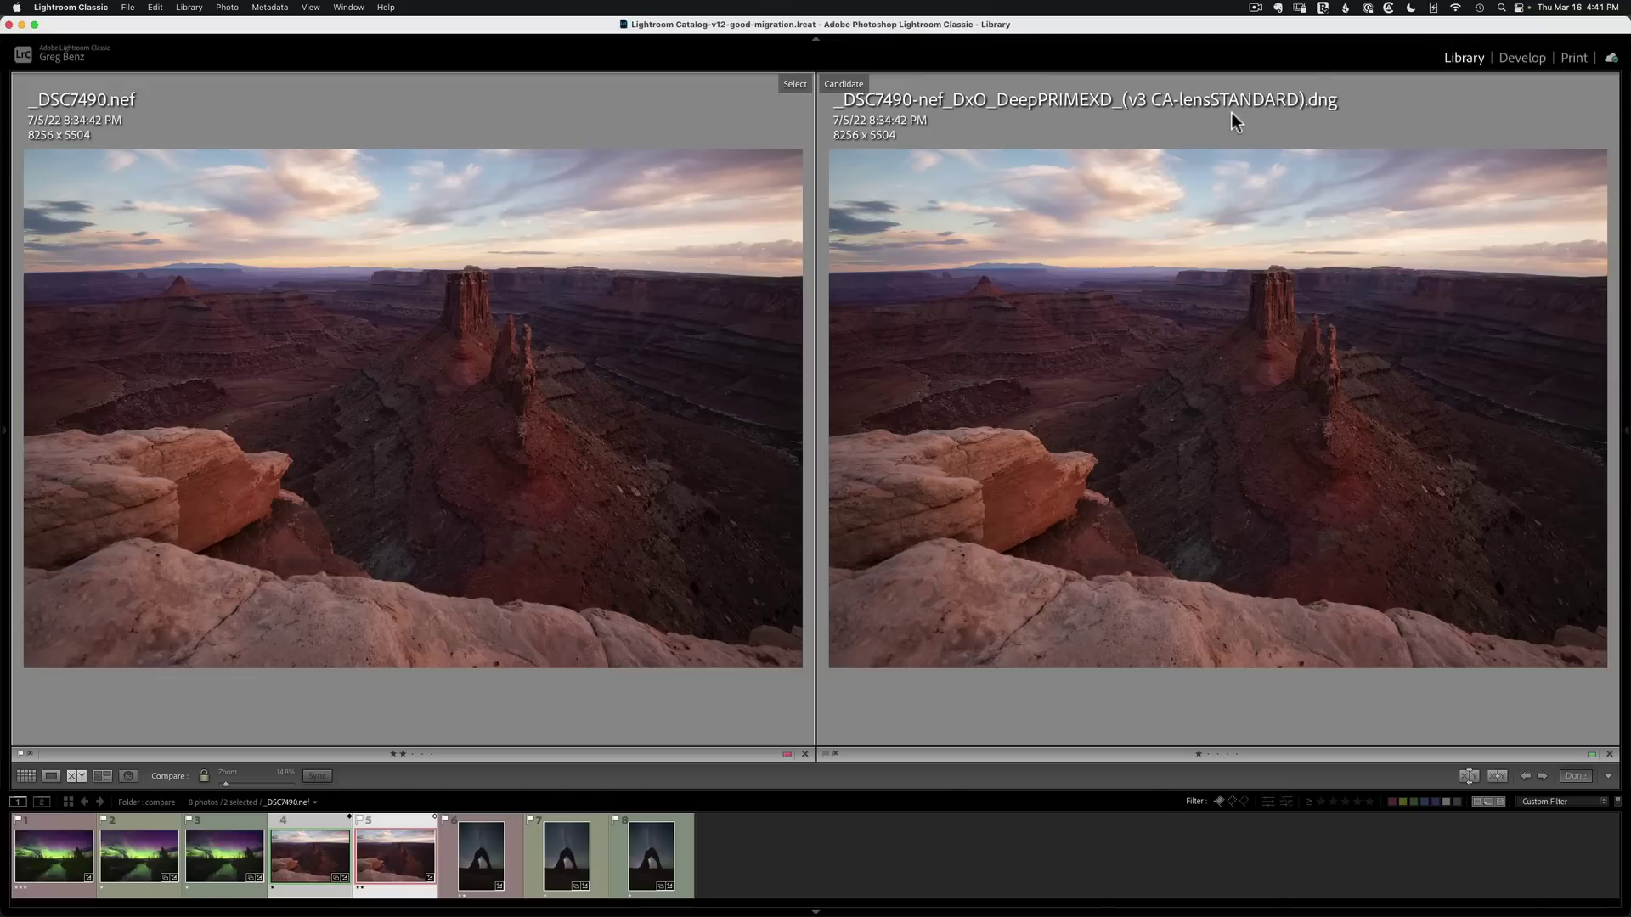
- Zoom both canyon images to 300% on the rock tower and pan down the cliff to the slope's rocky ledge
{"action": "left_click", "coordinate": [473, 304]}
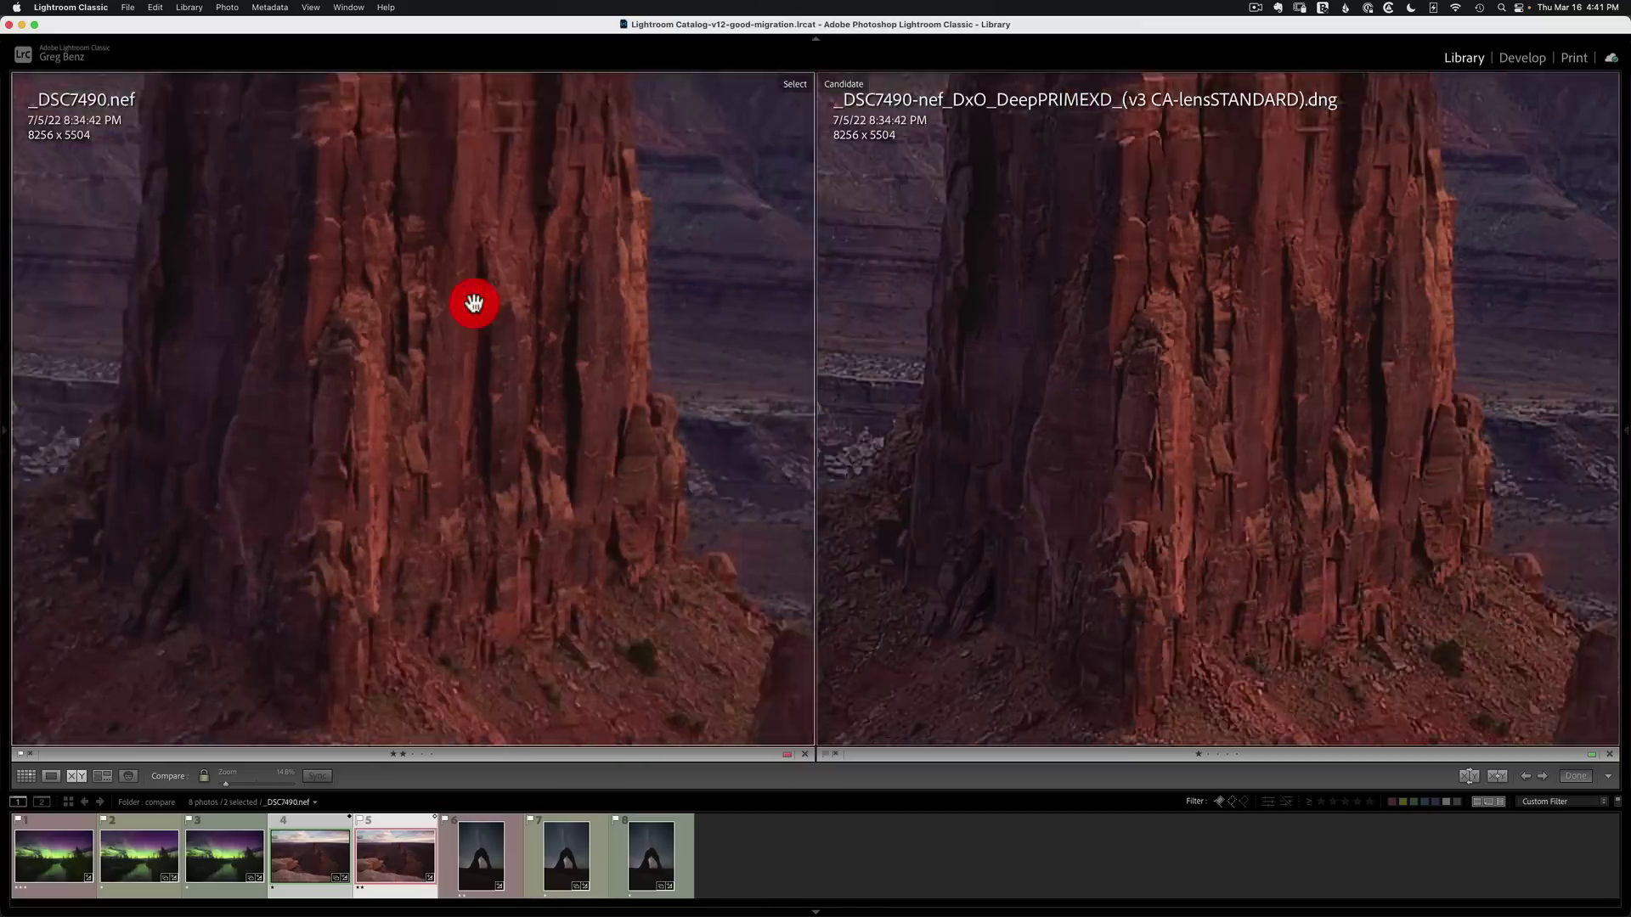
{"action": "left_click_drag", "start_coordinate": [514, 281], "coordinate": [502, 445]}
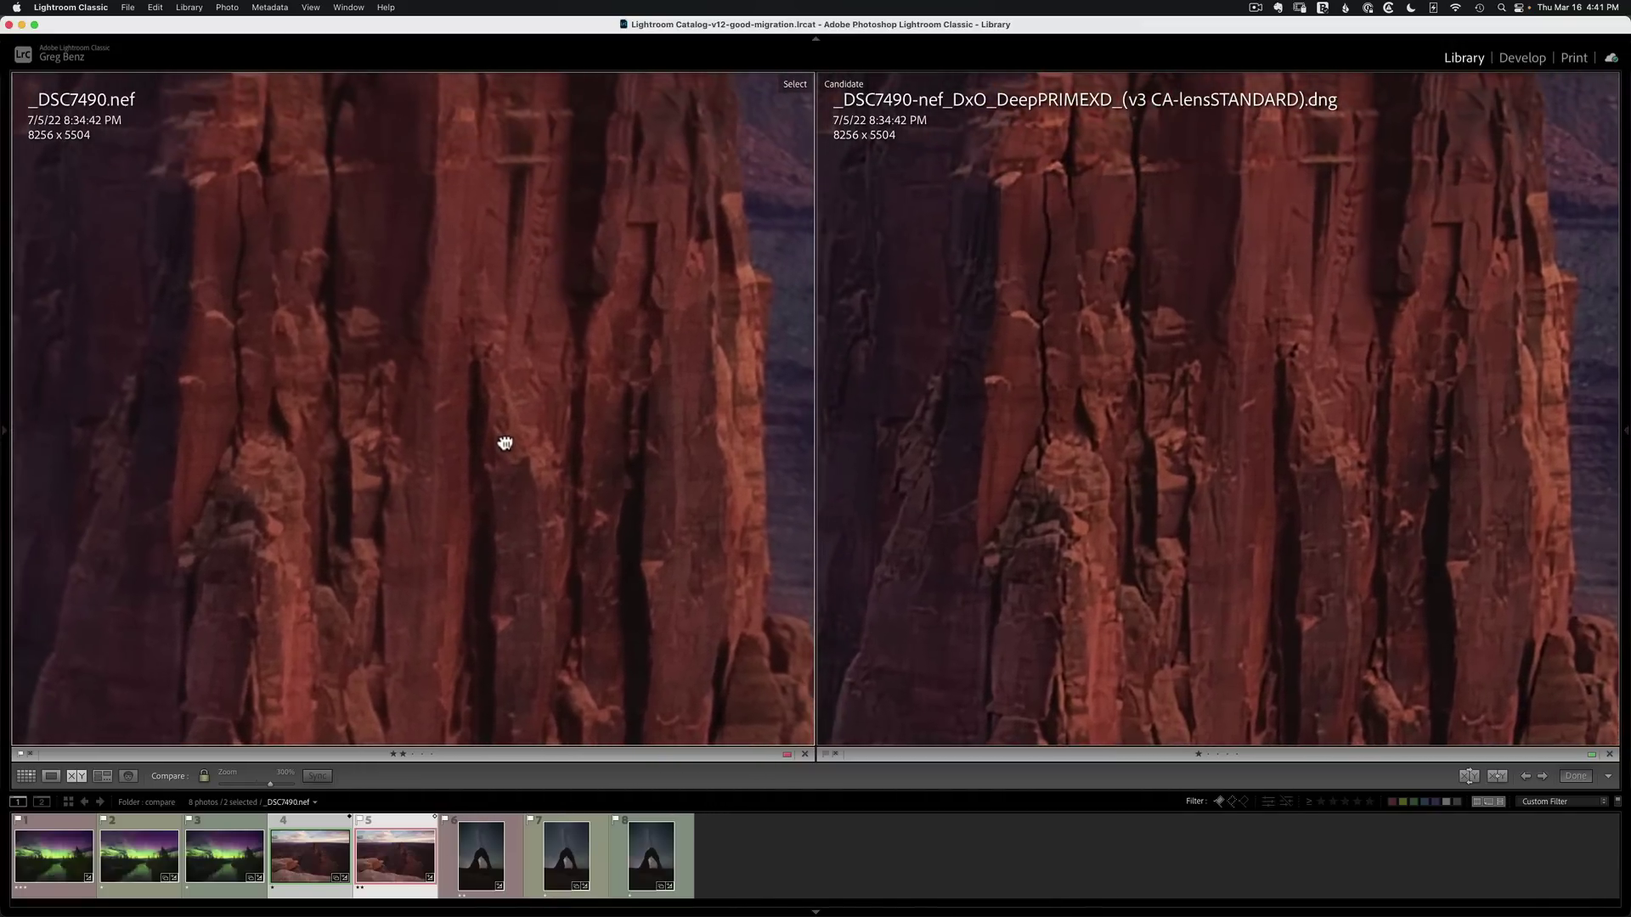
{"action": "left_click_drag", "start_coordinate": [497, 316], "coordinate": [481, 378]}
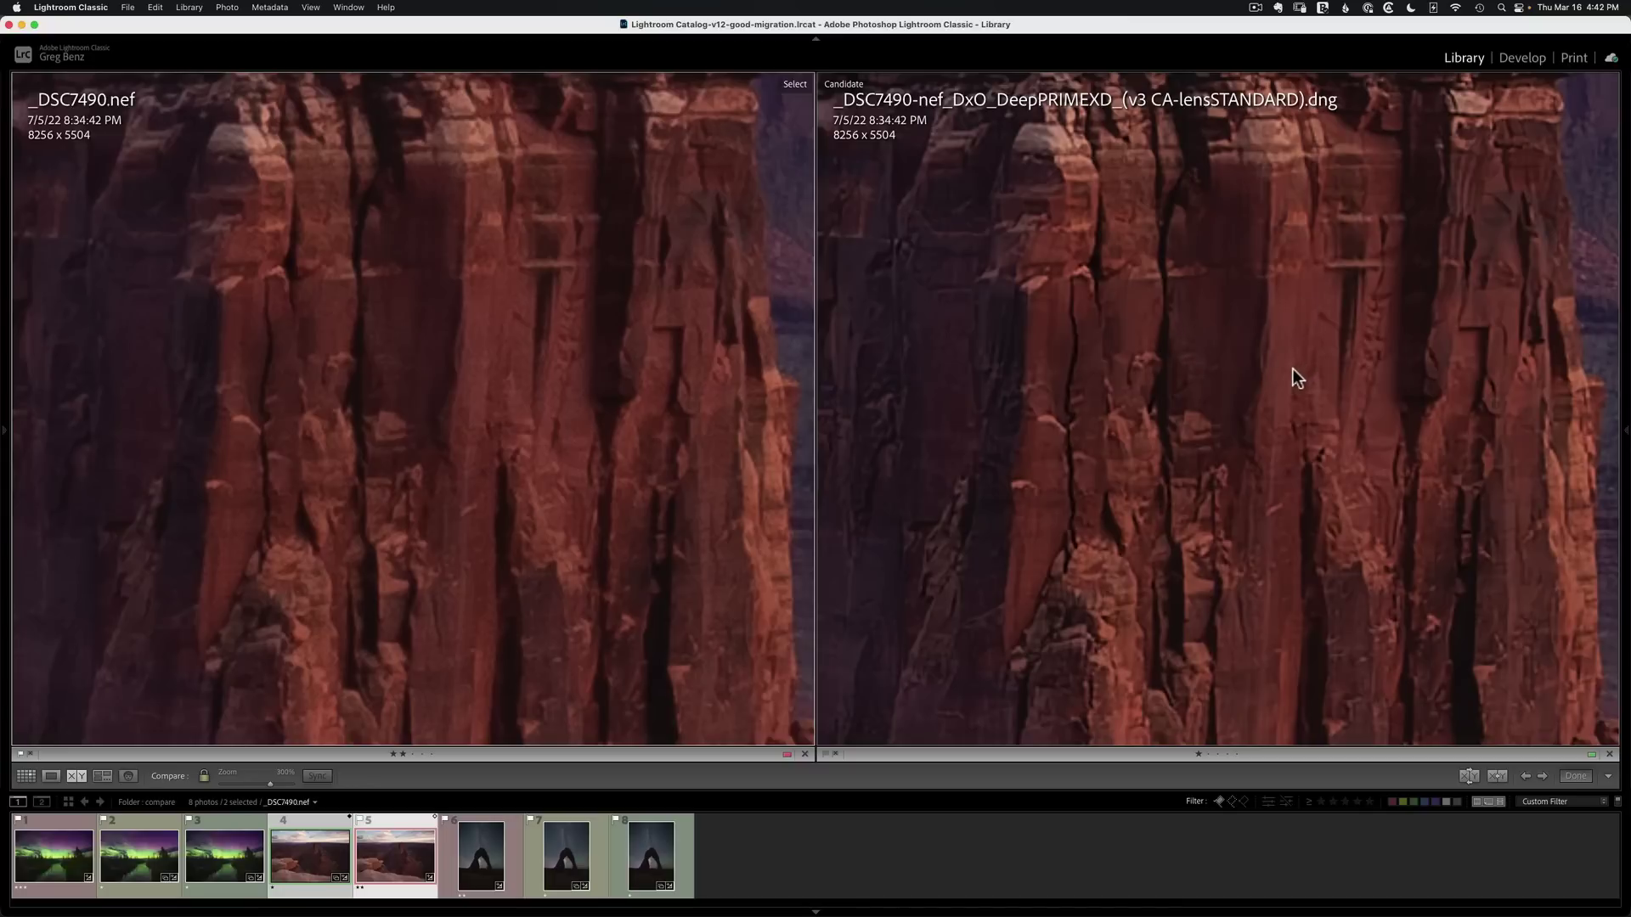
{"action": "left_click_drag", "start_coordinate": [1293, 369], "coordinate": [1144, 284]}
{"action": "left_click_drag", "start_coordinate": [1205, 459], "coordinate": [1201, 255]}
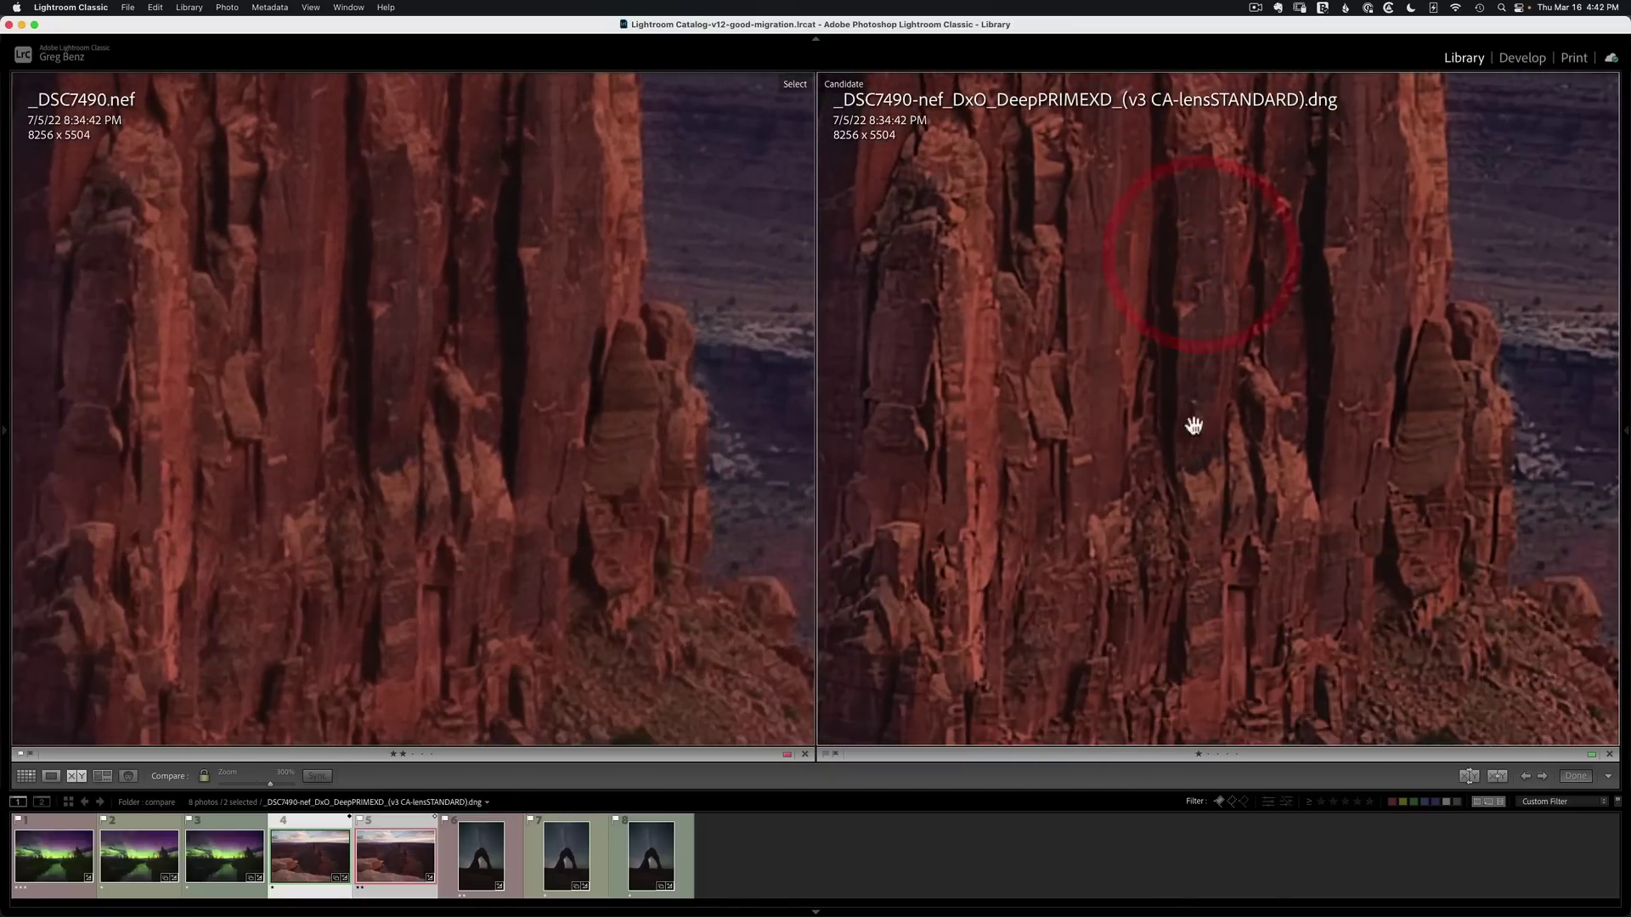
{"action": "left_click_drag", "start_coordinate": [1172, 485], "coordinate": [1124, 281]}
{"action": "left_click_drag", "start_coordinate": [1109, 370], "coordinate": [1139, 242]}
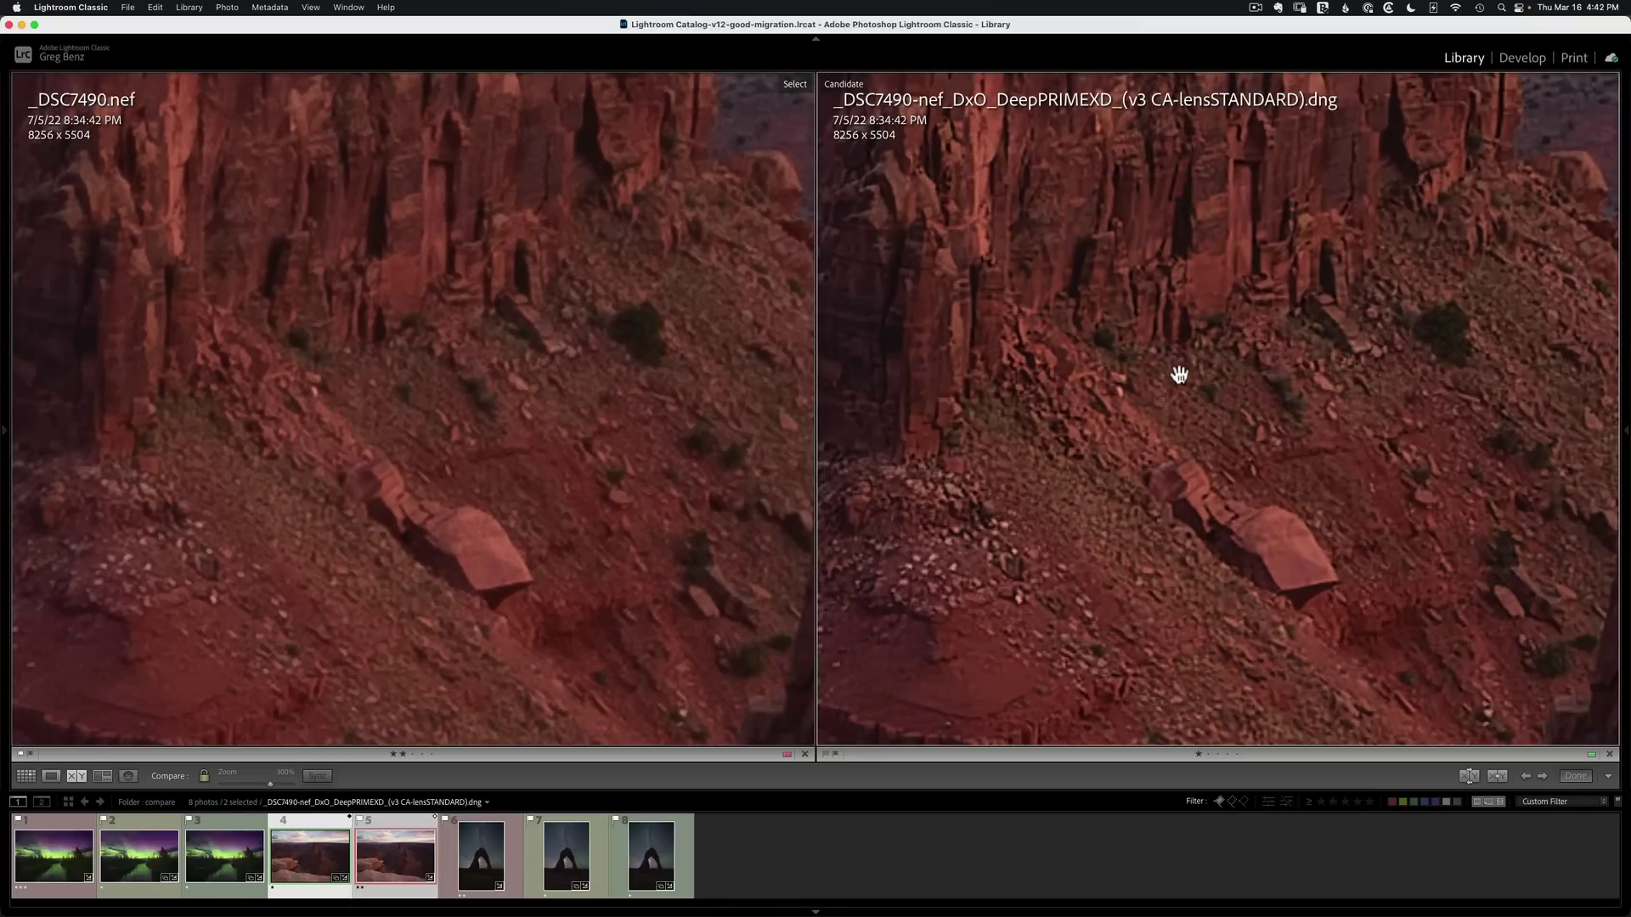
{"action": "left_click_drag", "start_coordinate": [1132, 422], "coordinate": [1154, 244]}
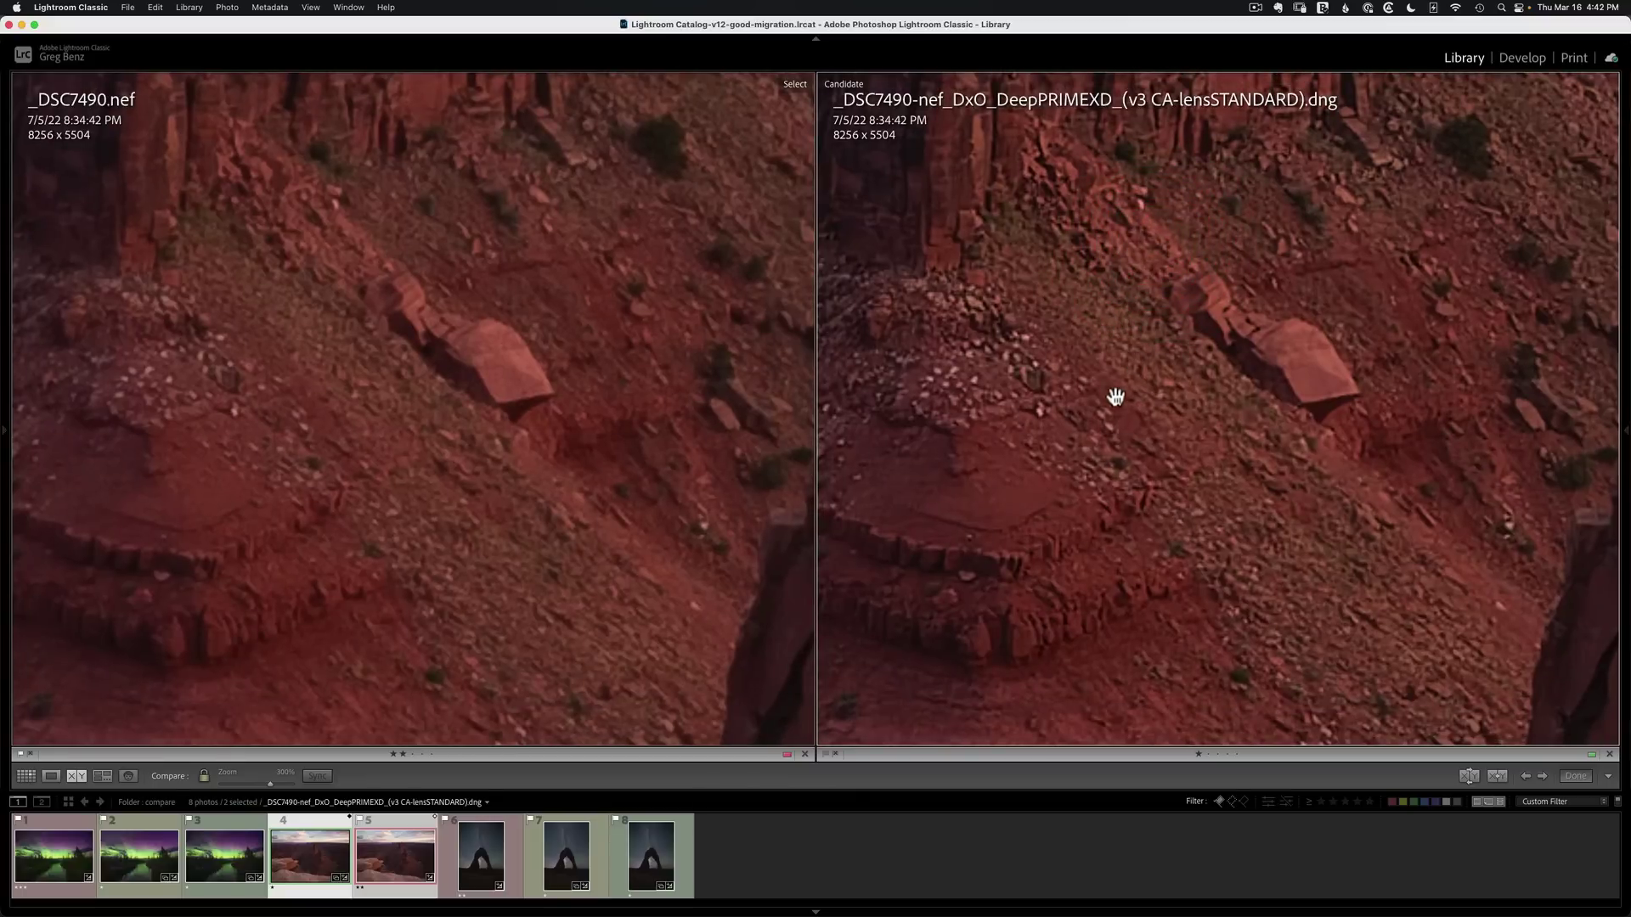
{"action": "left_click_drag", "start_coordinate": [996, 476], "coordinate": [1232, 370]}
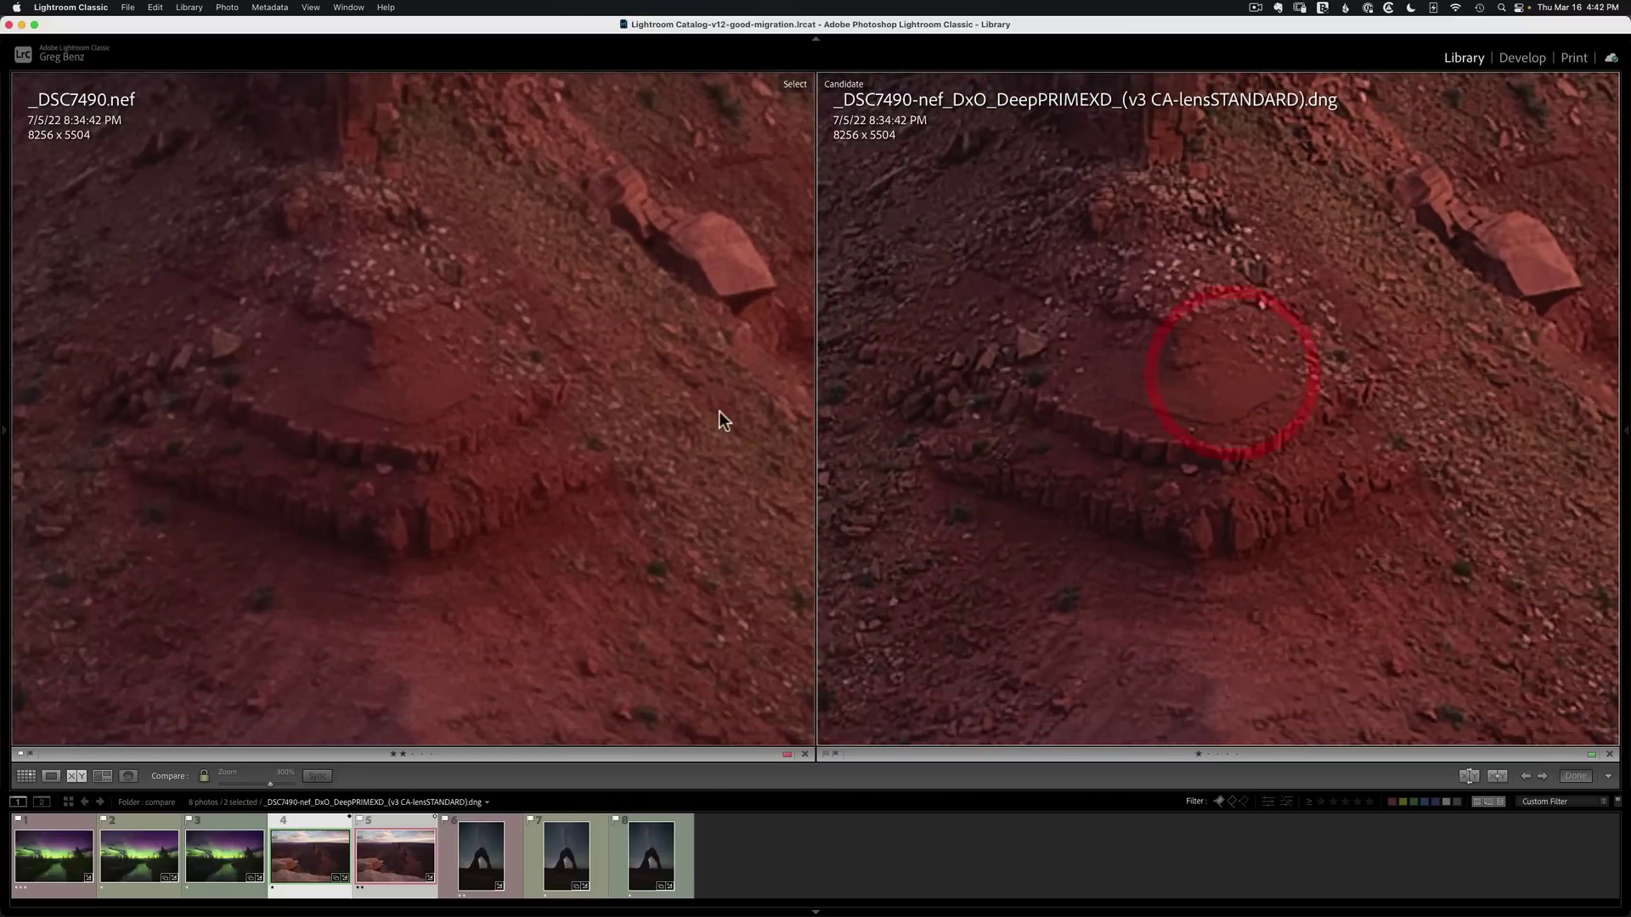
- Magnify both photos to 1600%, return to 300%, and centre on the two rock towers
{"action": "key", "text": "super+equal"}
{"action": "key", "text": "super+equal"}
{"action": "key", "text": "super+equal"}
{"action": "key", "text": "super+equal"}
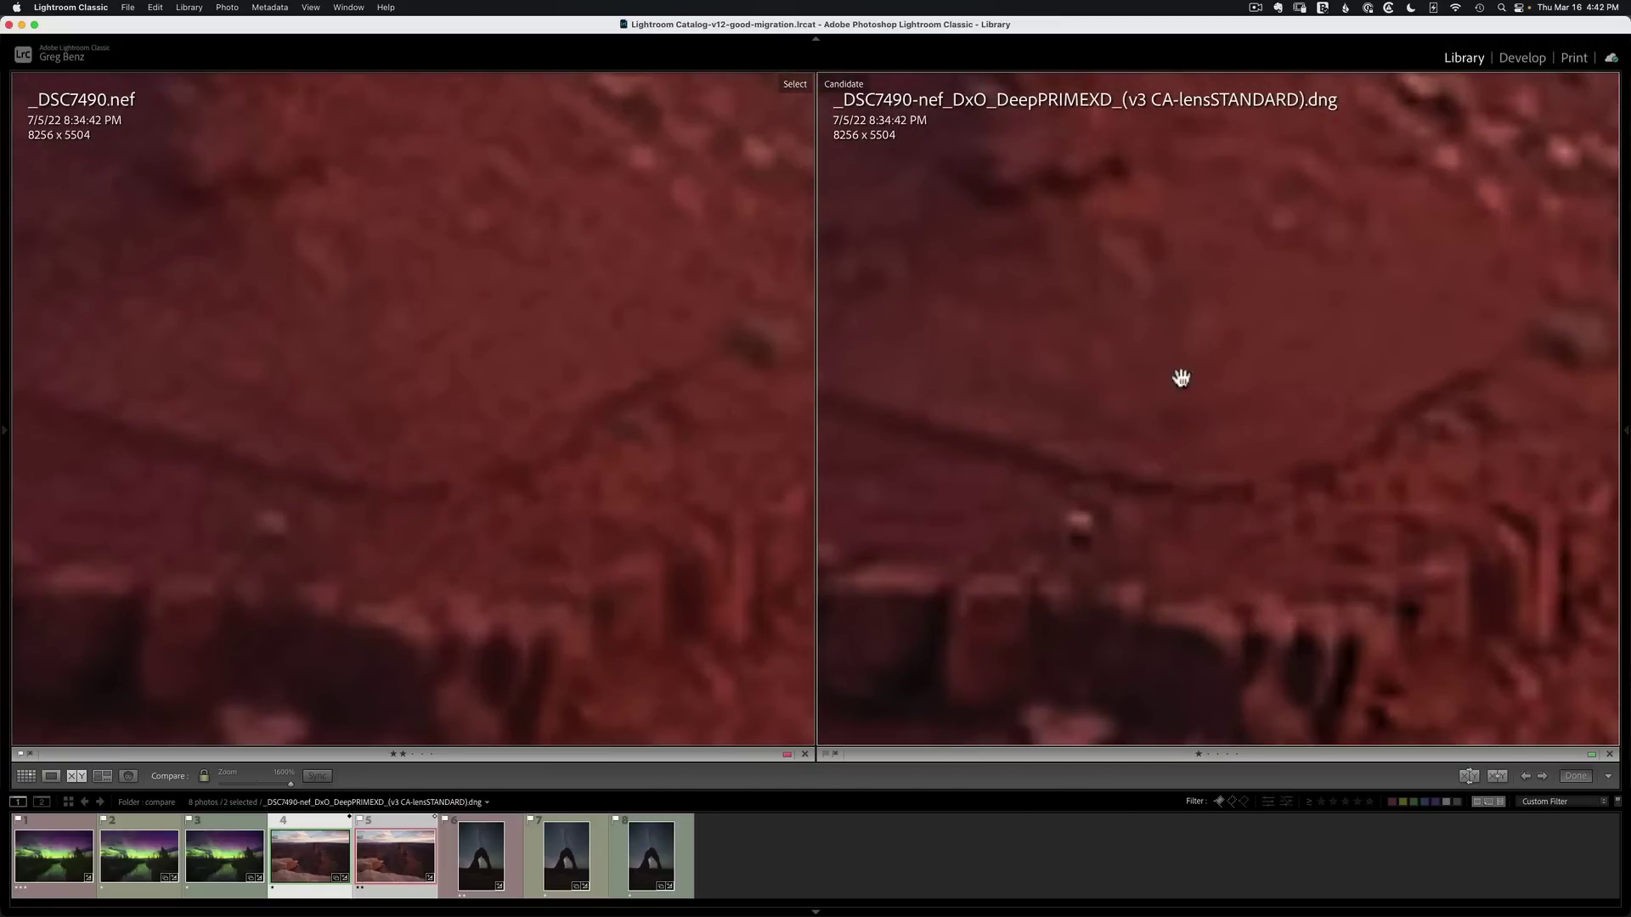
{"action": "key", "text": "super+minus"}
{"action": "key", "text": "super+minus"}
{"action": "key", "text": "super+minus"}
{"action": "key", "text": "super+minus"}
{"action": "key", "text": "super+minus"}
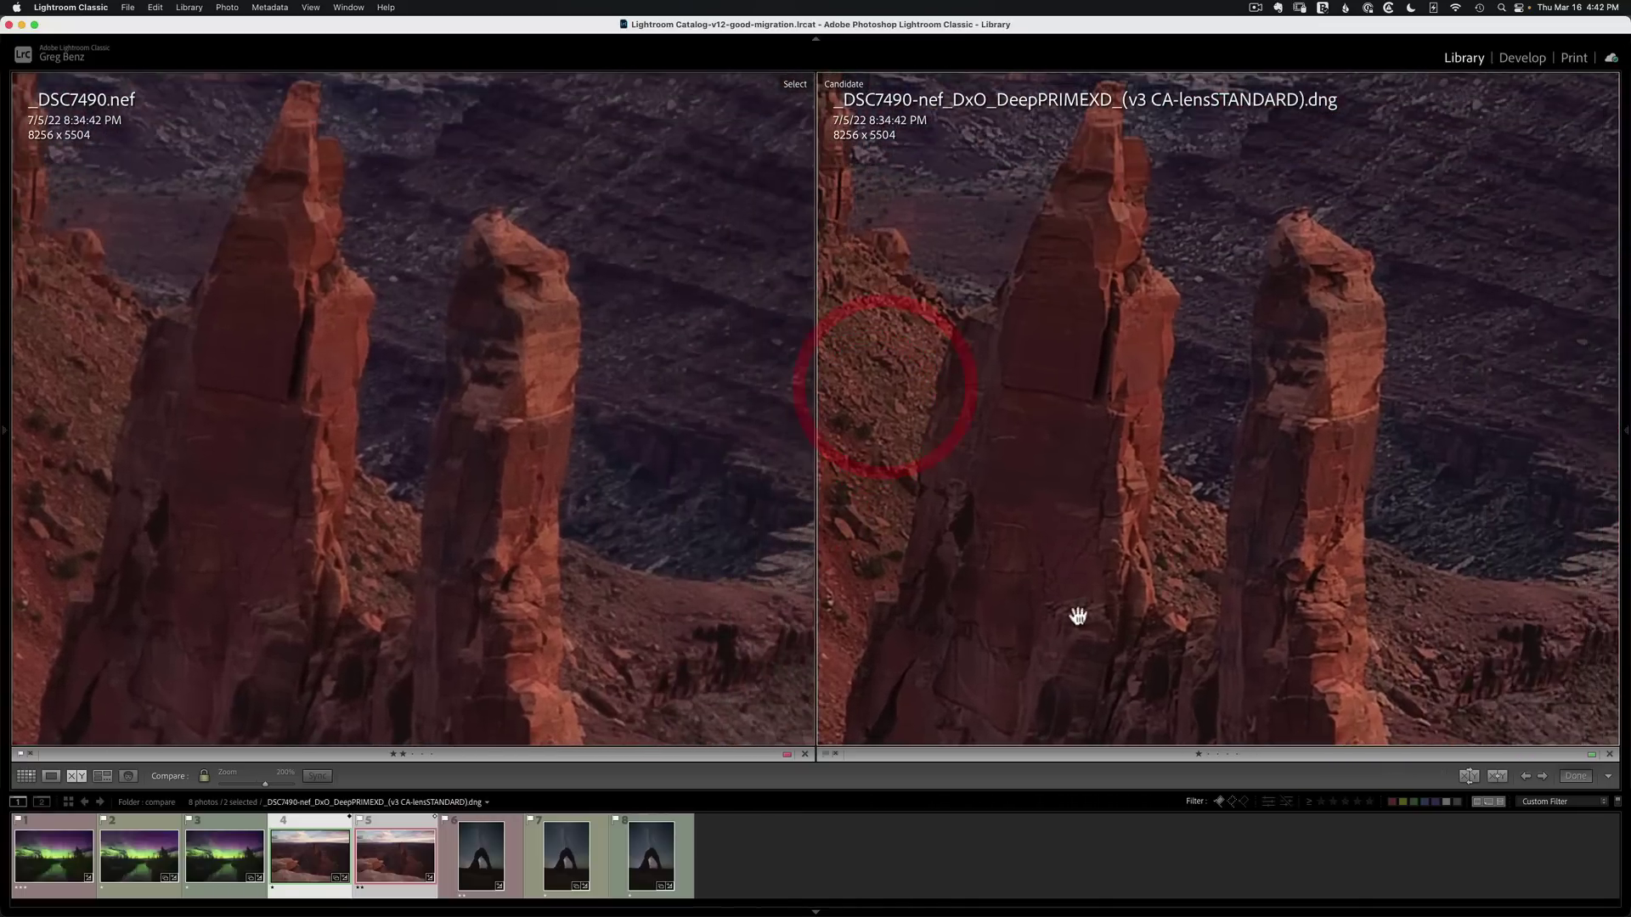
{"action": "left_click", "coordinate": [1078, 619]}
{"action": "left_click", "coordinate": [1187, 543]}
- Zoom in on the top of the smaller rock spire, then settle back at 300%
{"action": "key", "text": "super+equal"}
{"action": "key", "text": "super+equal"}
{"action": "key", "text": "super+equal"}
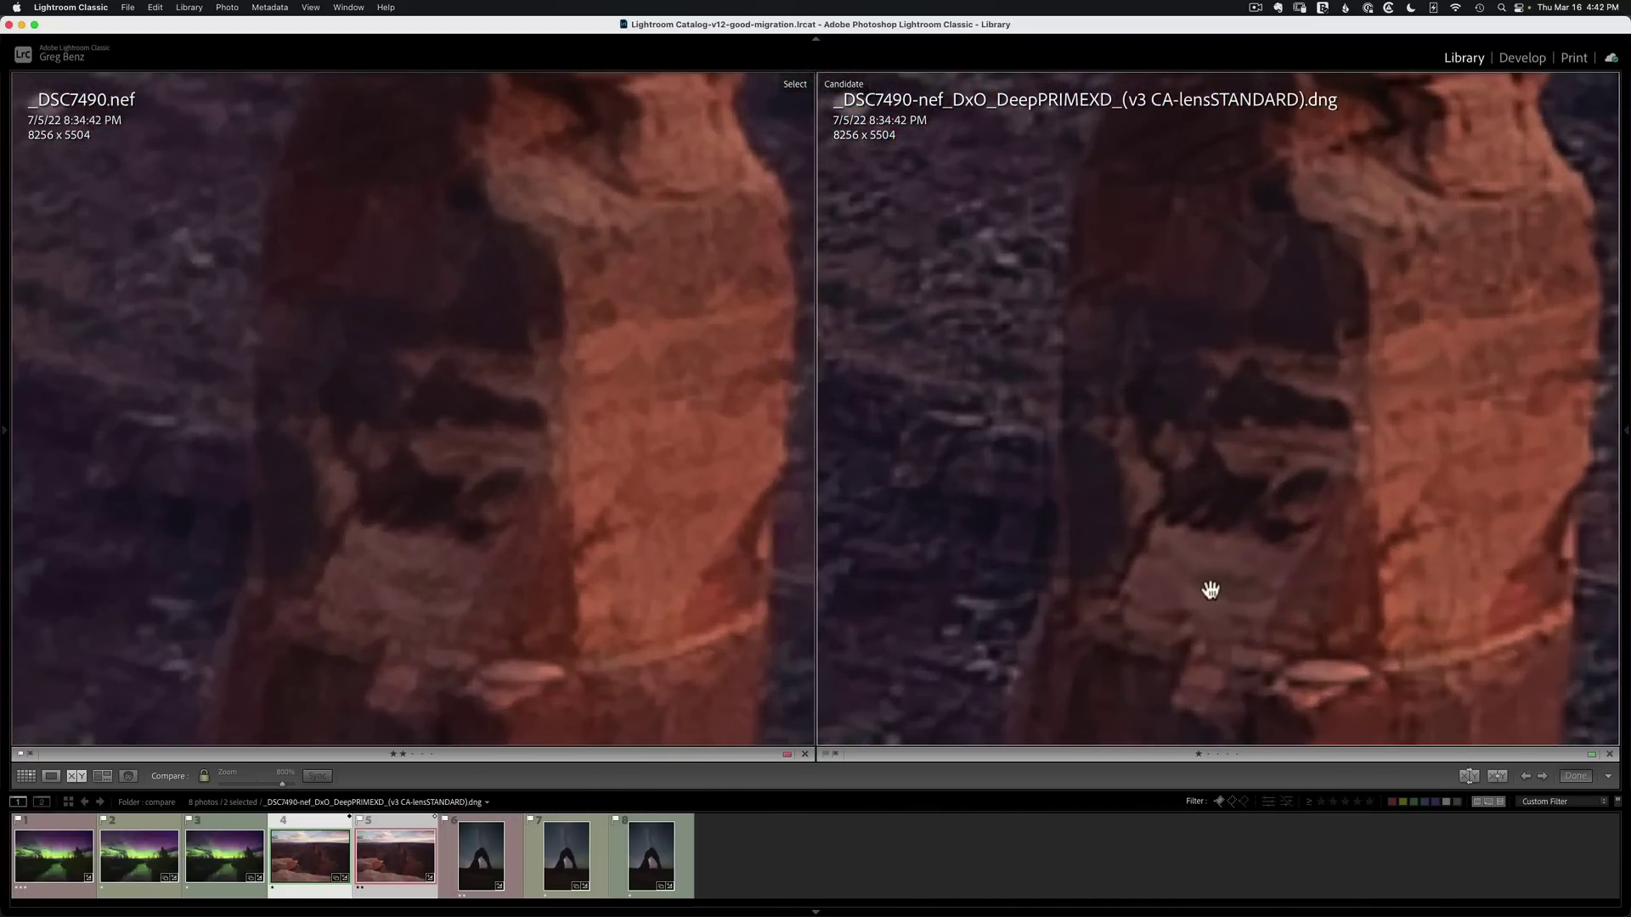
{"action": "left_click", "coordinate": [1074, 558]}
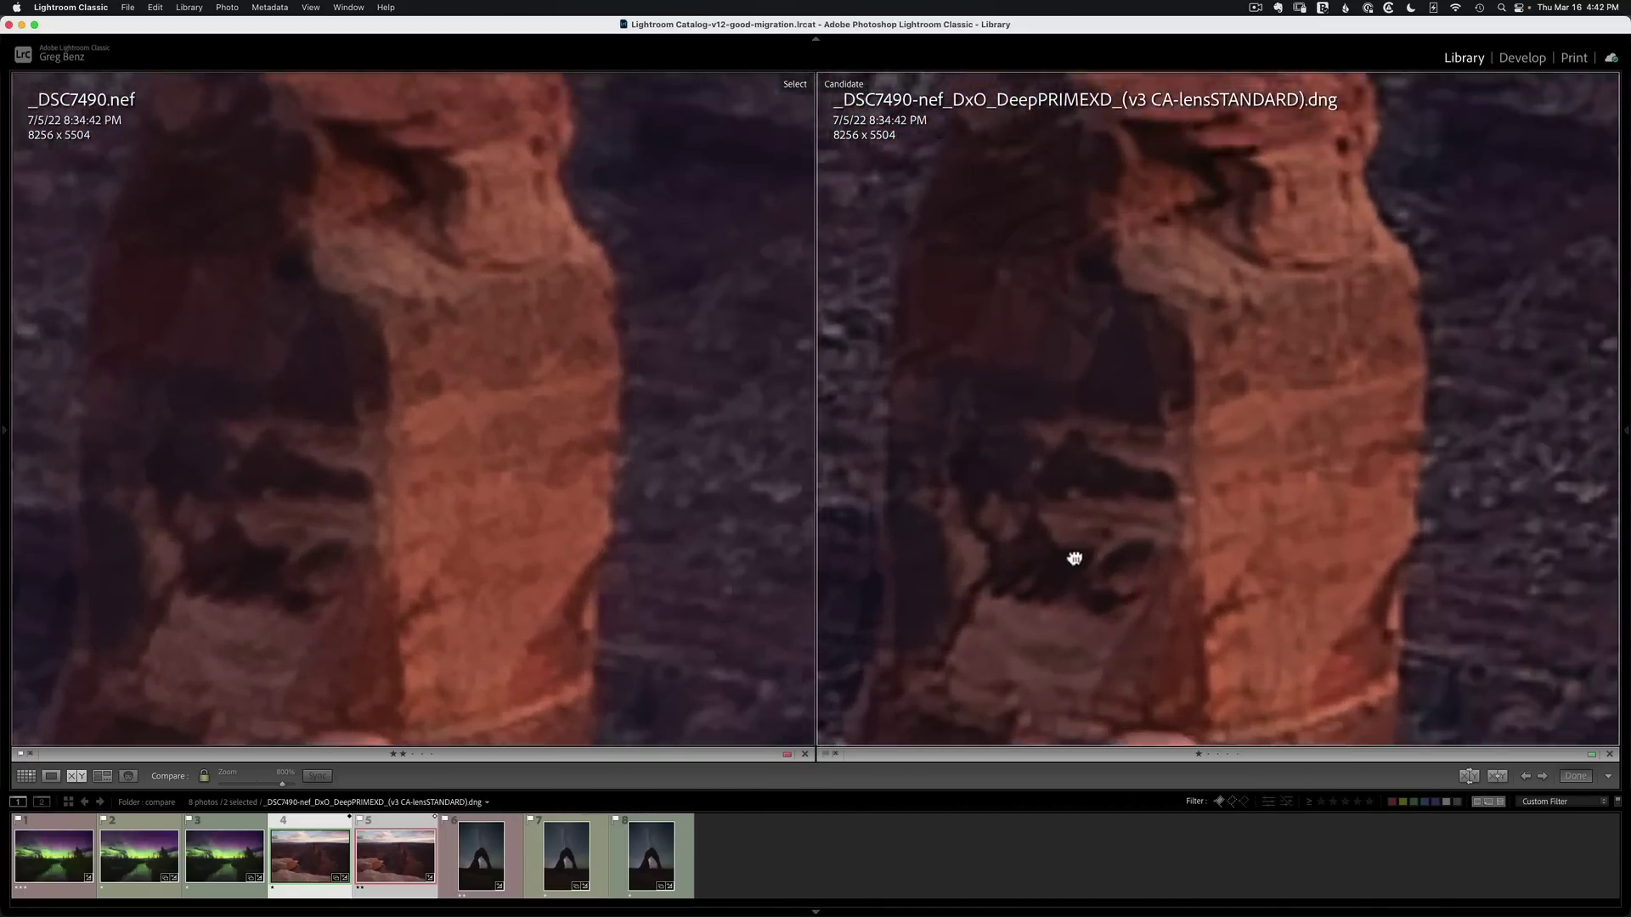
{"action": "key", "text": "super+minus"}
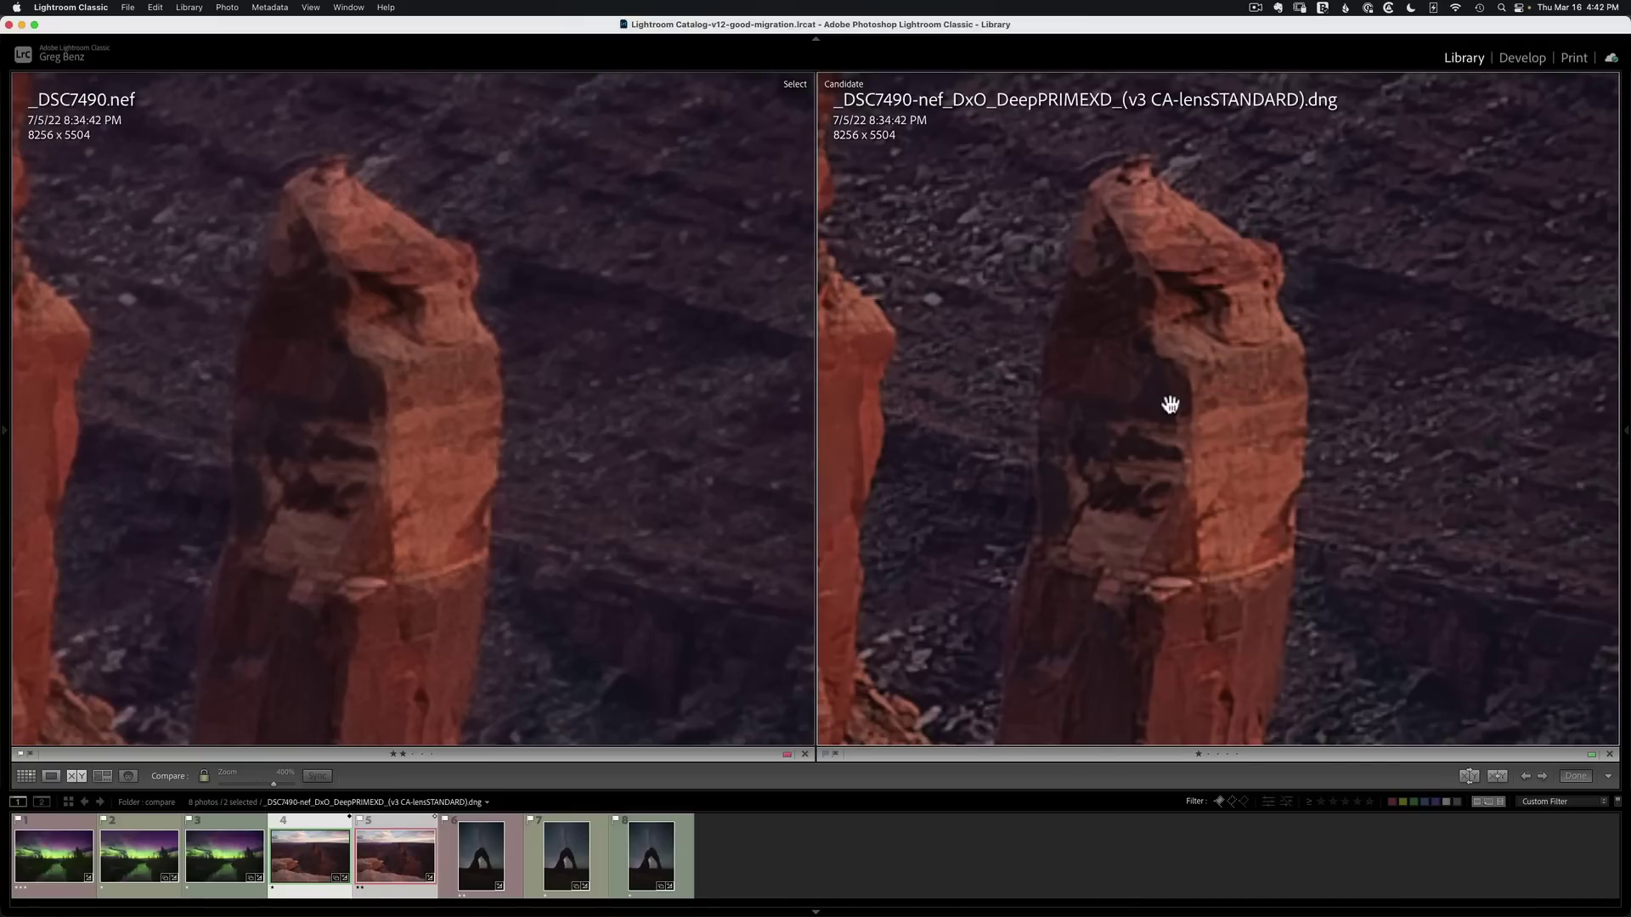
{"action": "scroll", "coordinate": [1171, 404], "scroll_direction": "down", "scroll_amount": 2}
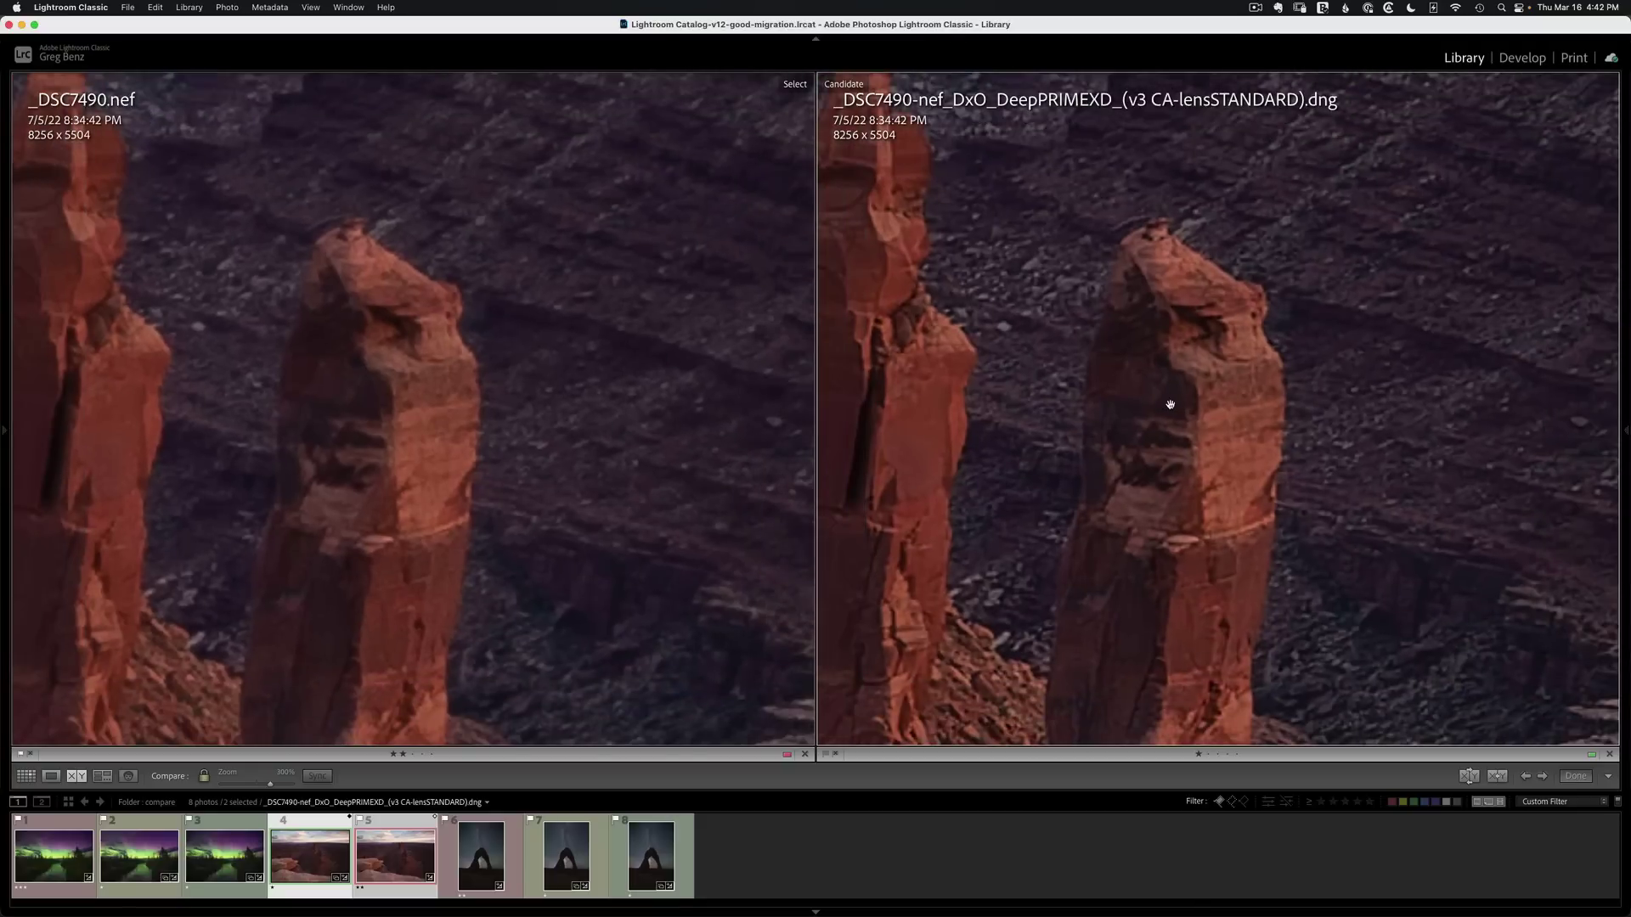